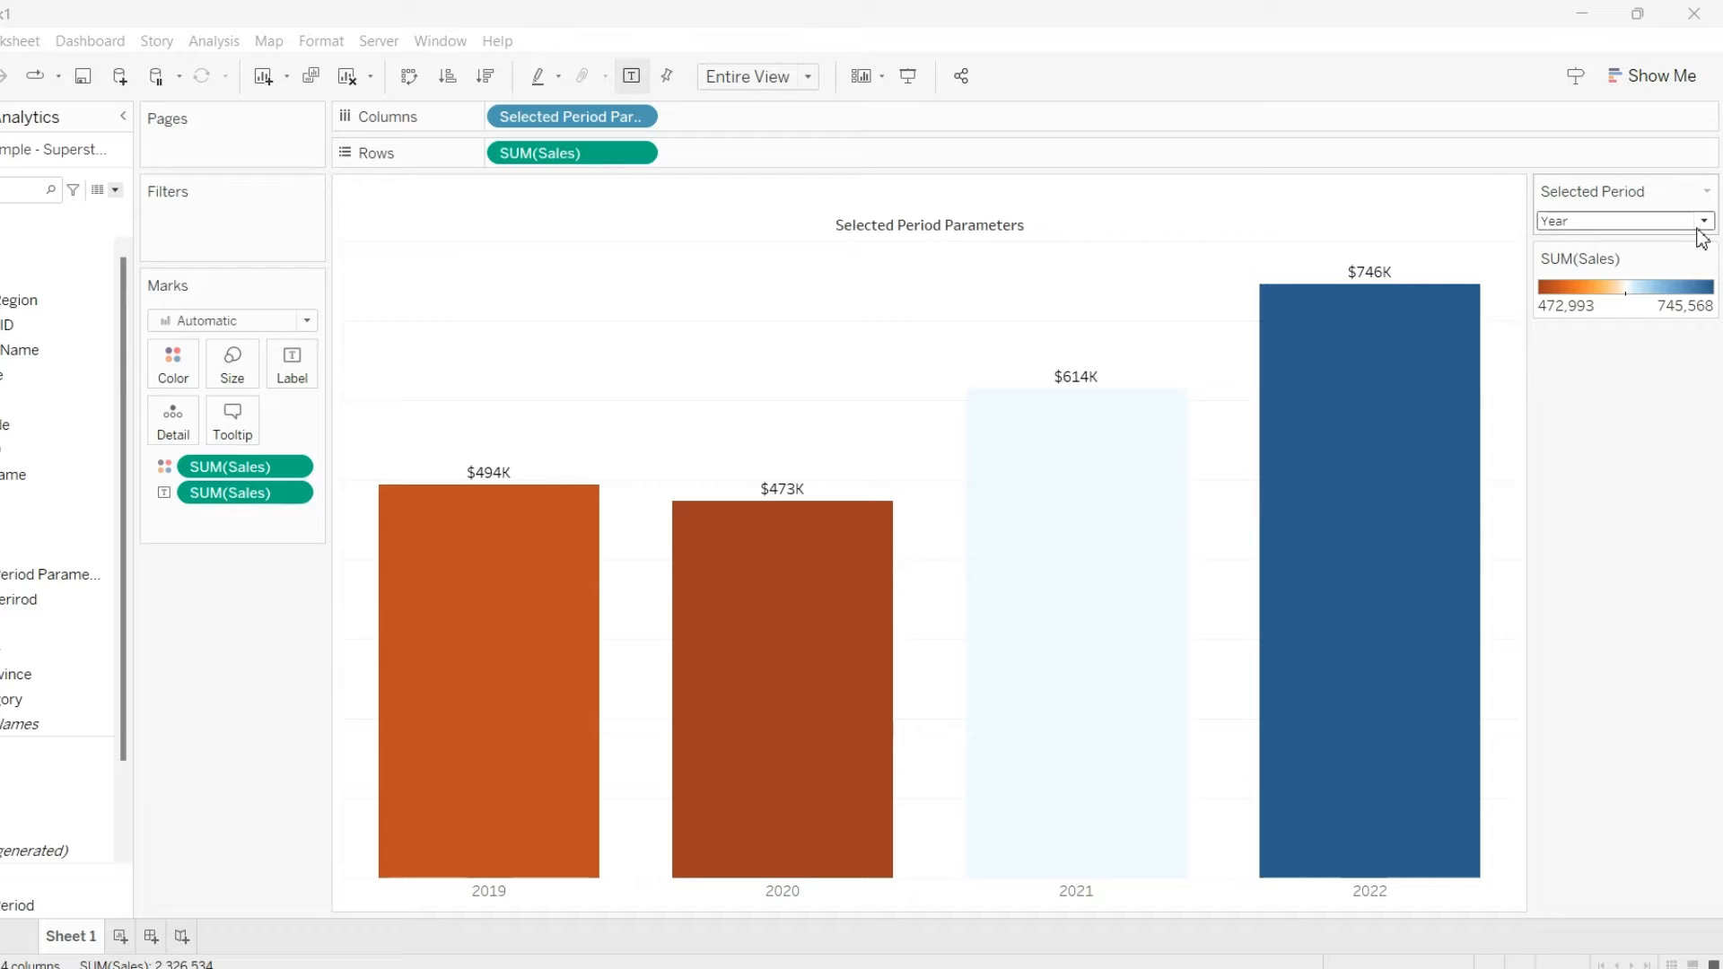
Switch the Selected Period control through Week, Month, Quarter and Year to preview the finished chart
left_click(1702, 221)
left_click(1587, 242)
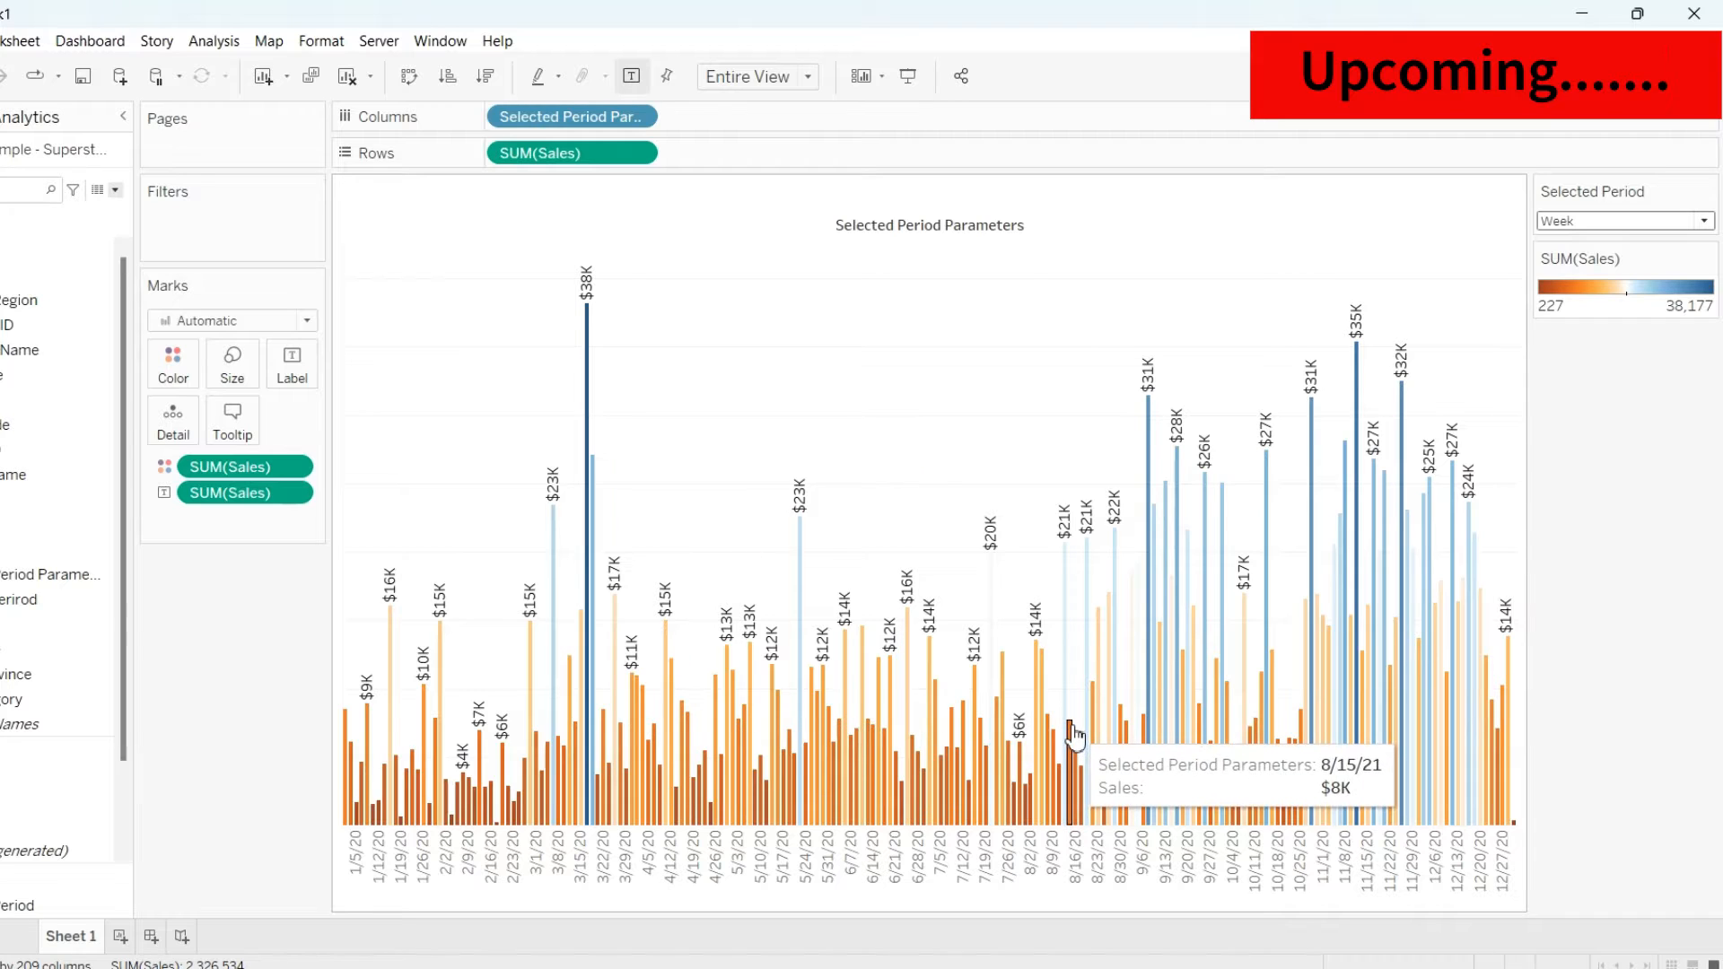
left_click(1663, 228)
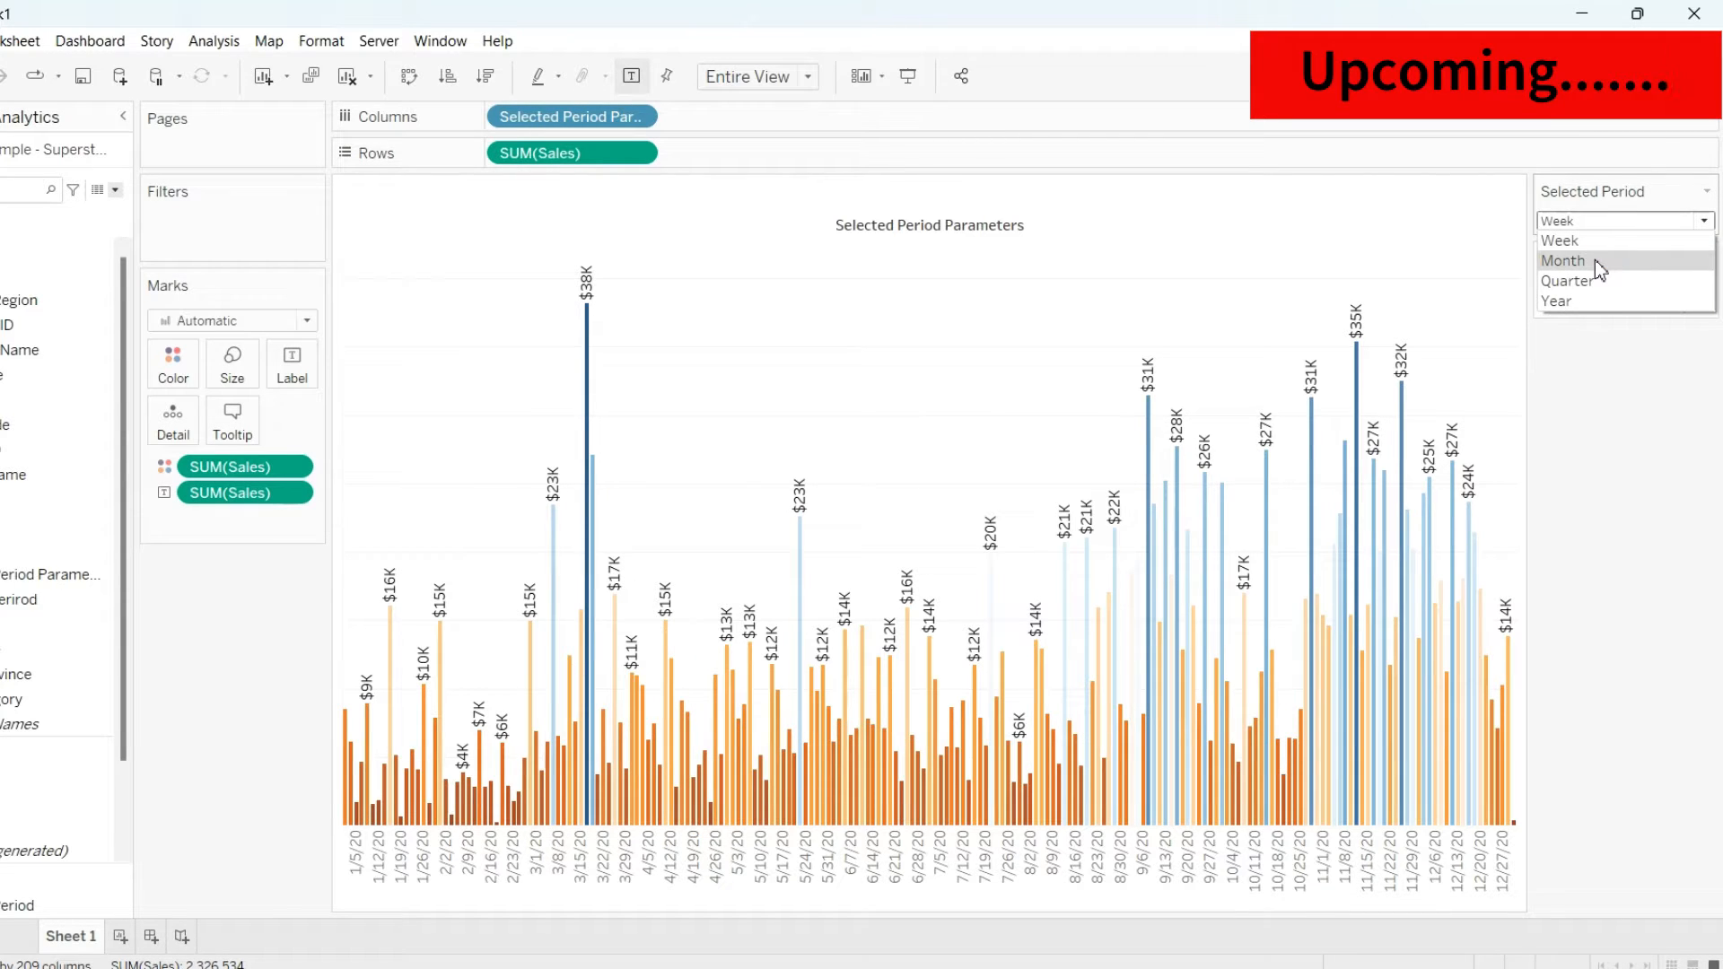
left_click(1595, 261)
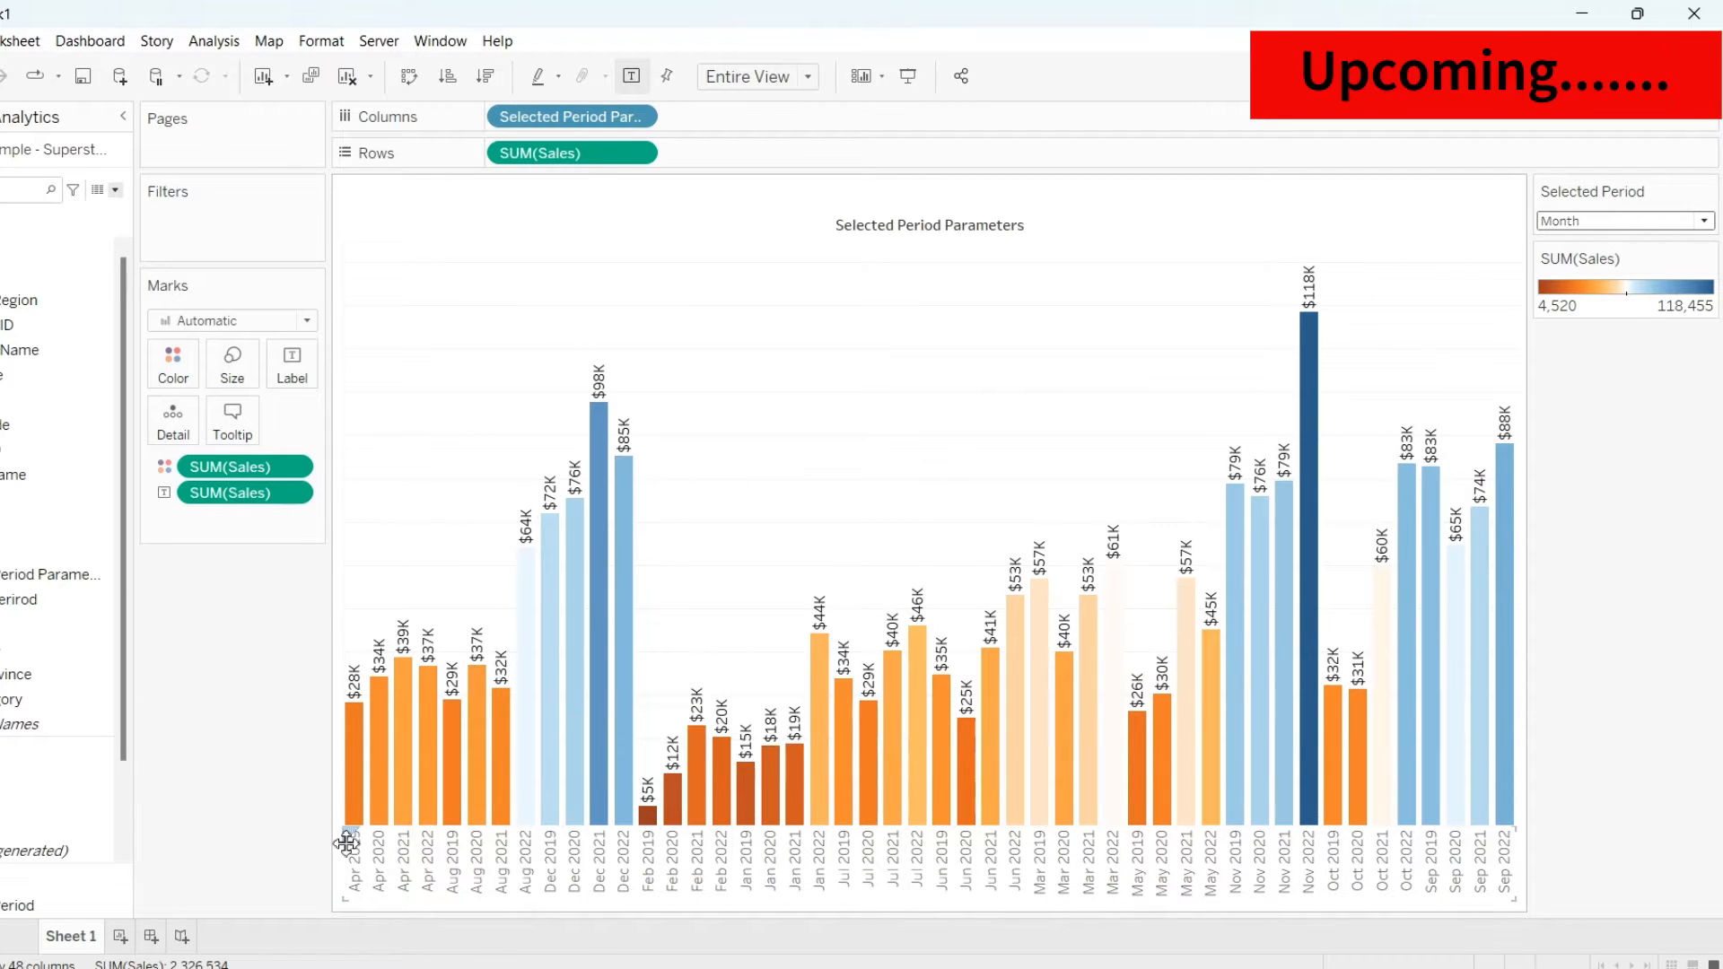
left_click(1604, 224)
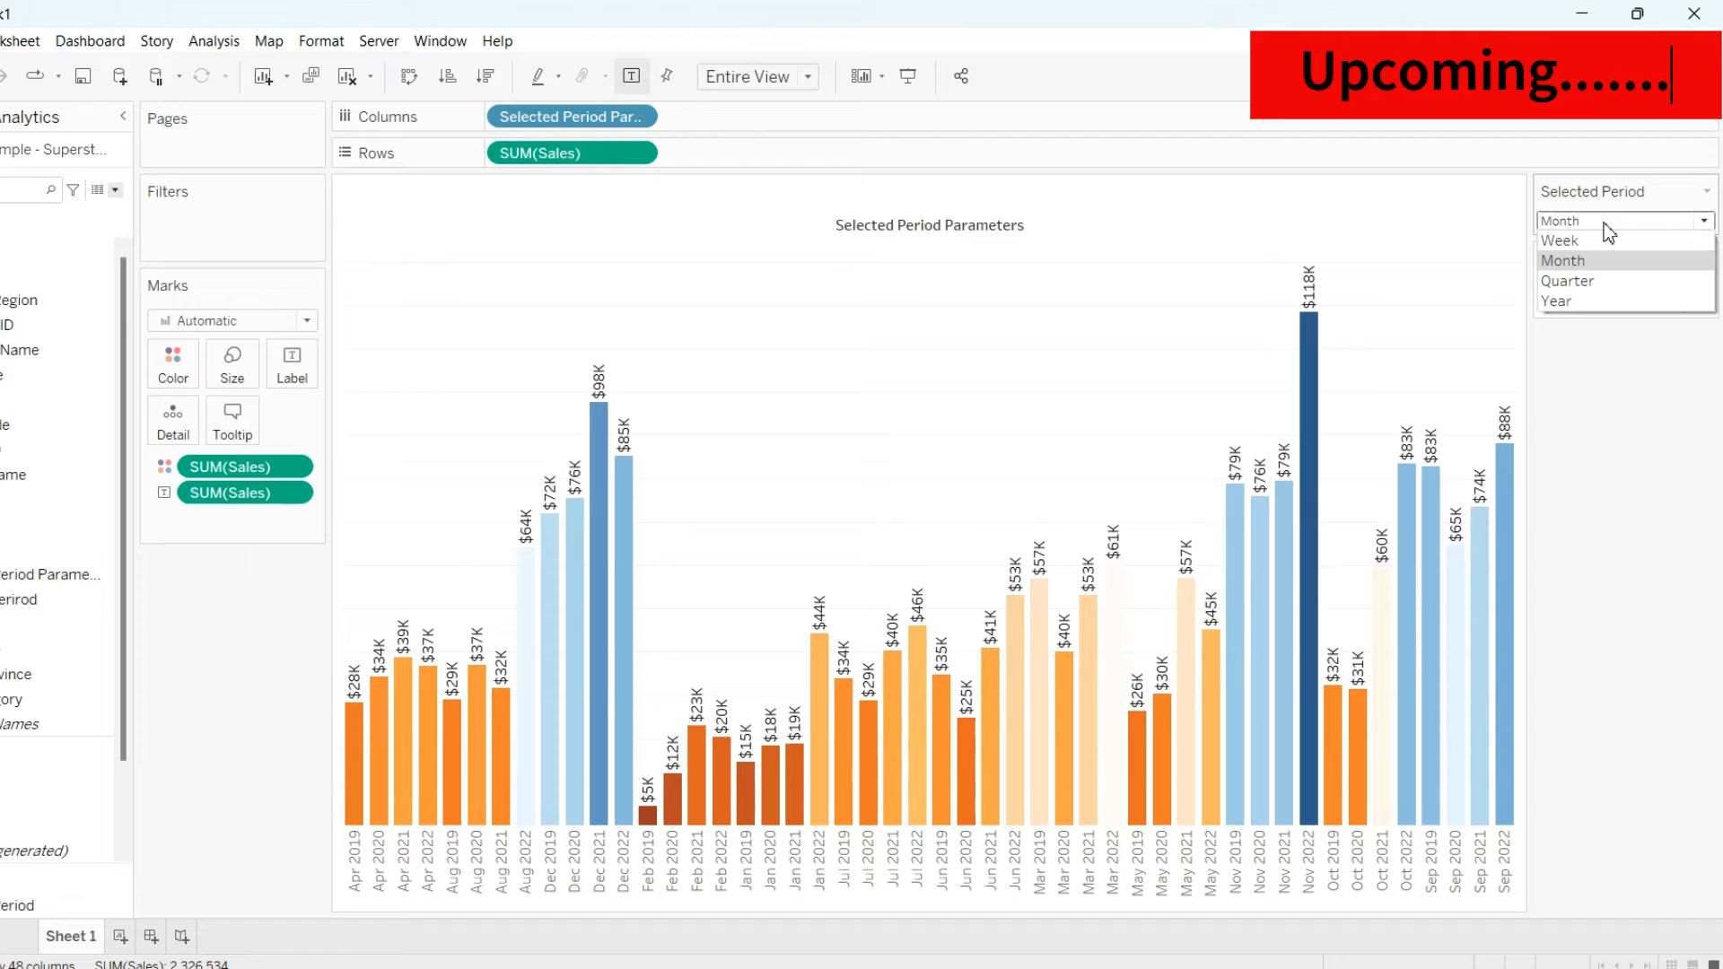
left_click(1587, 282)
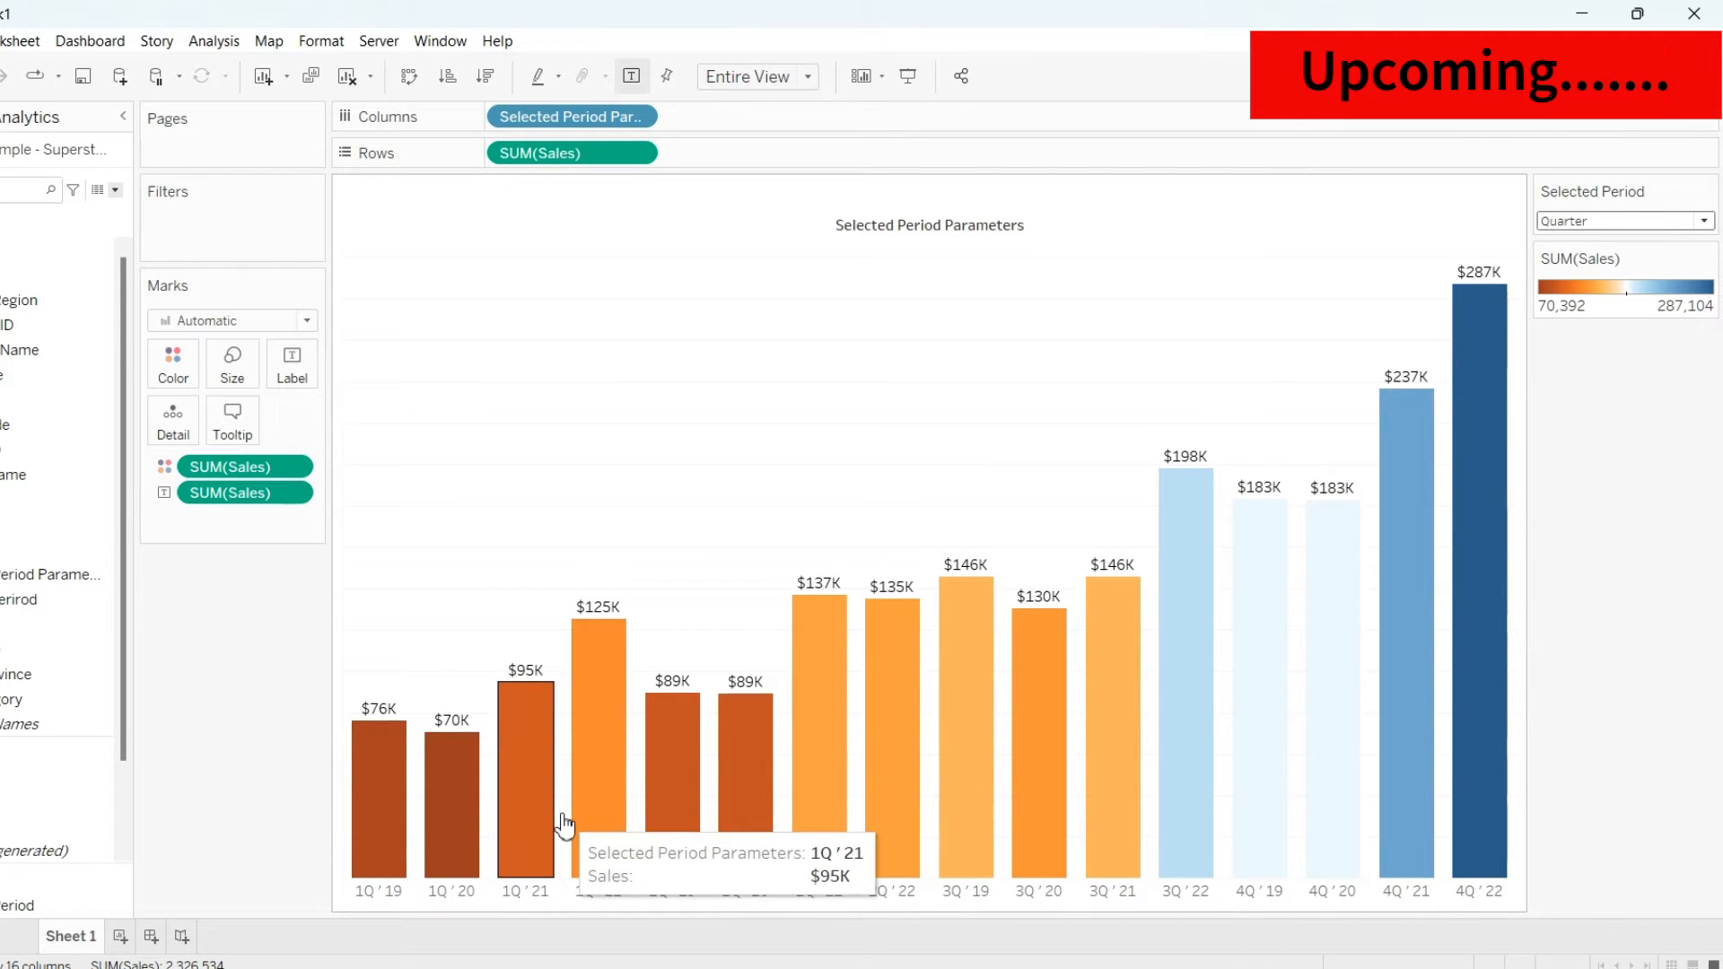
left_click(1605, 222)
left_click(1576, 301)
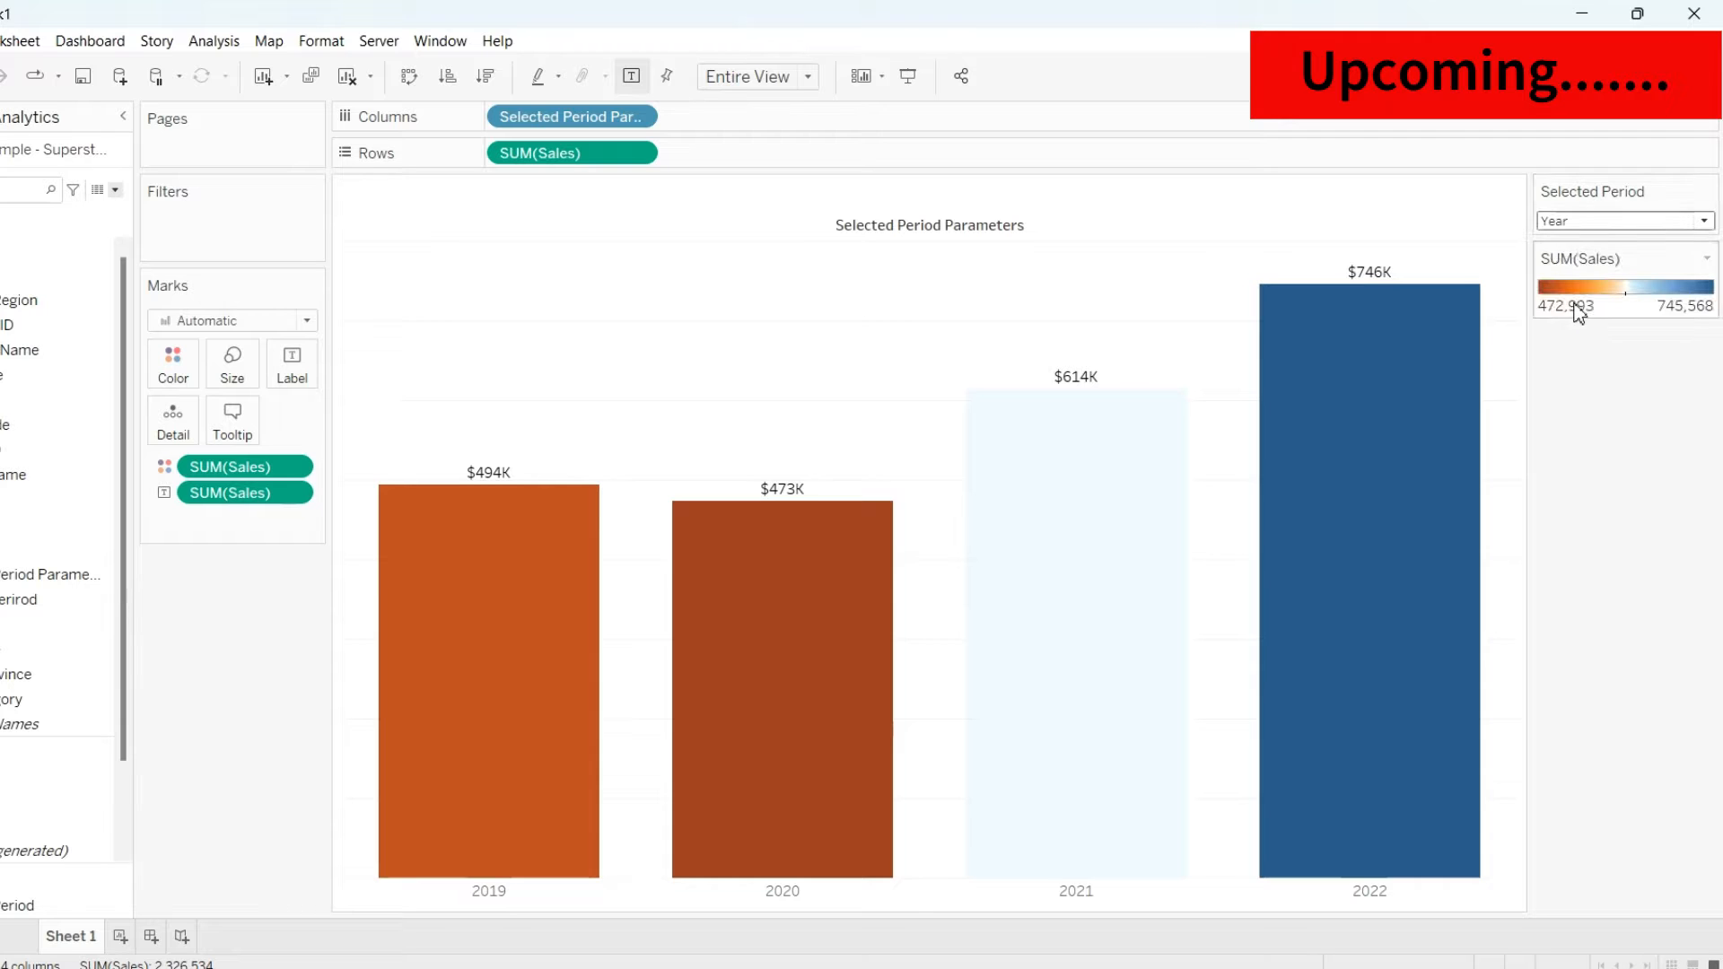
Create a new parameter and name it Selected Periord
mouse_move(440, 523)
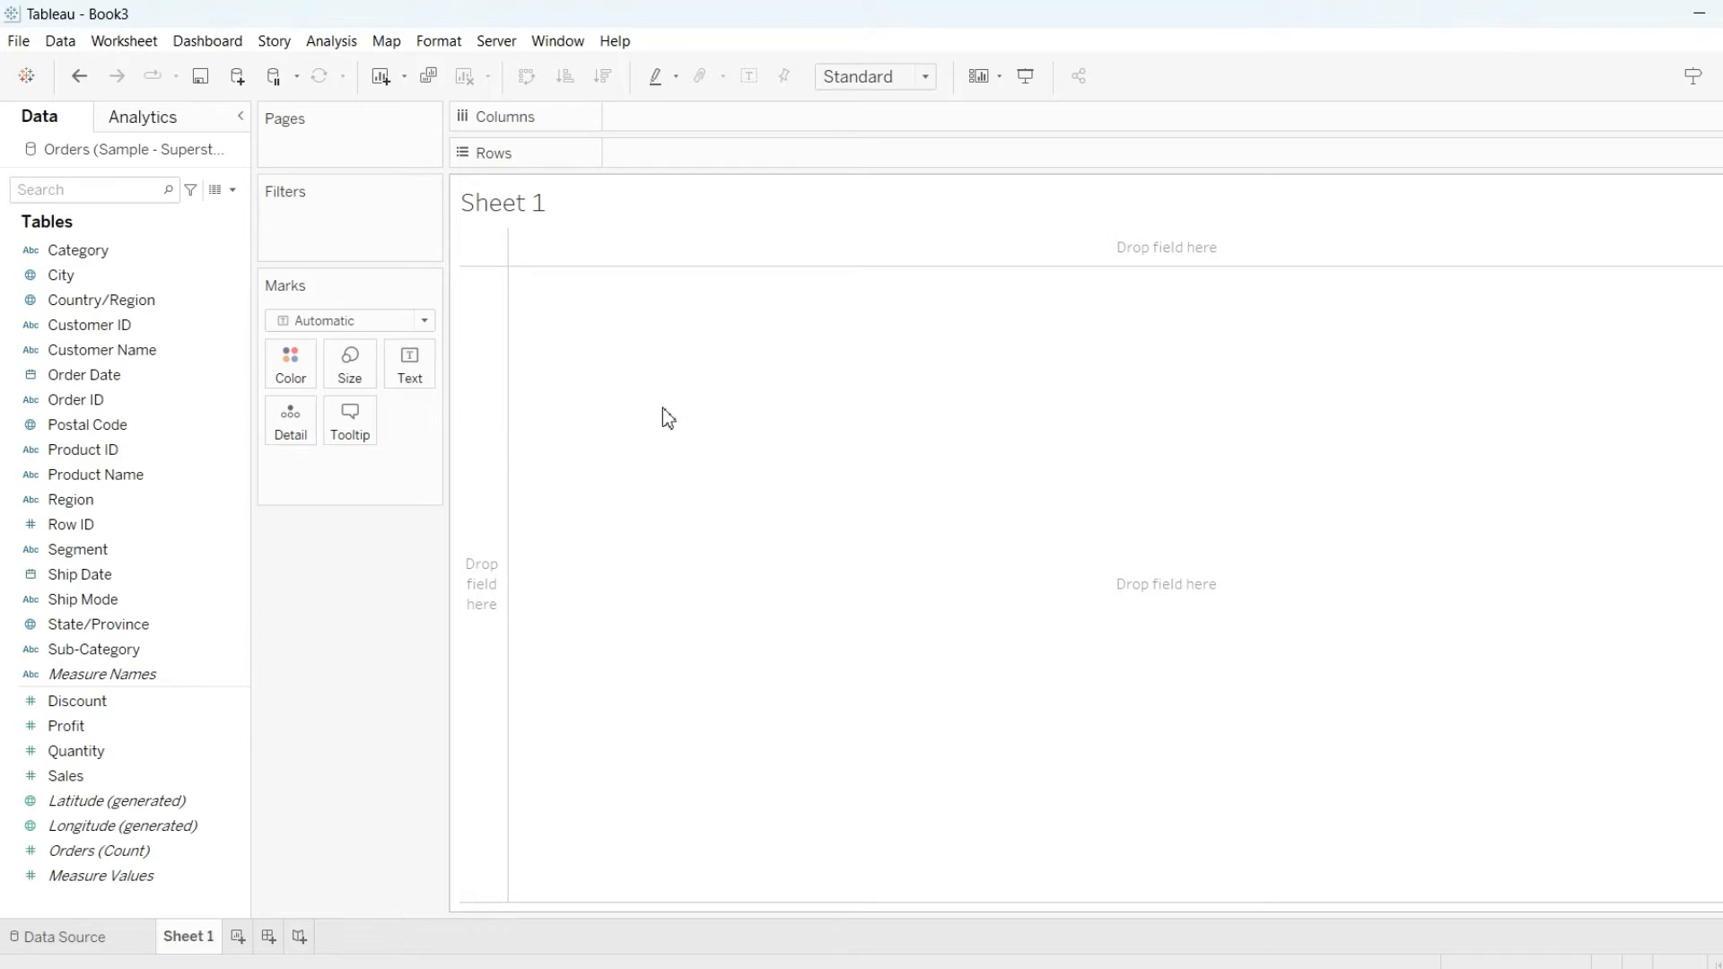
left_click(233, 191)
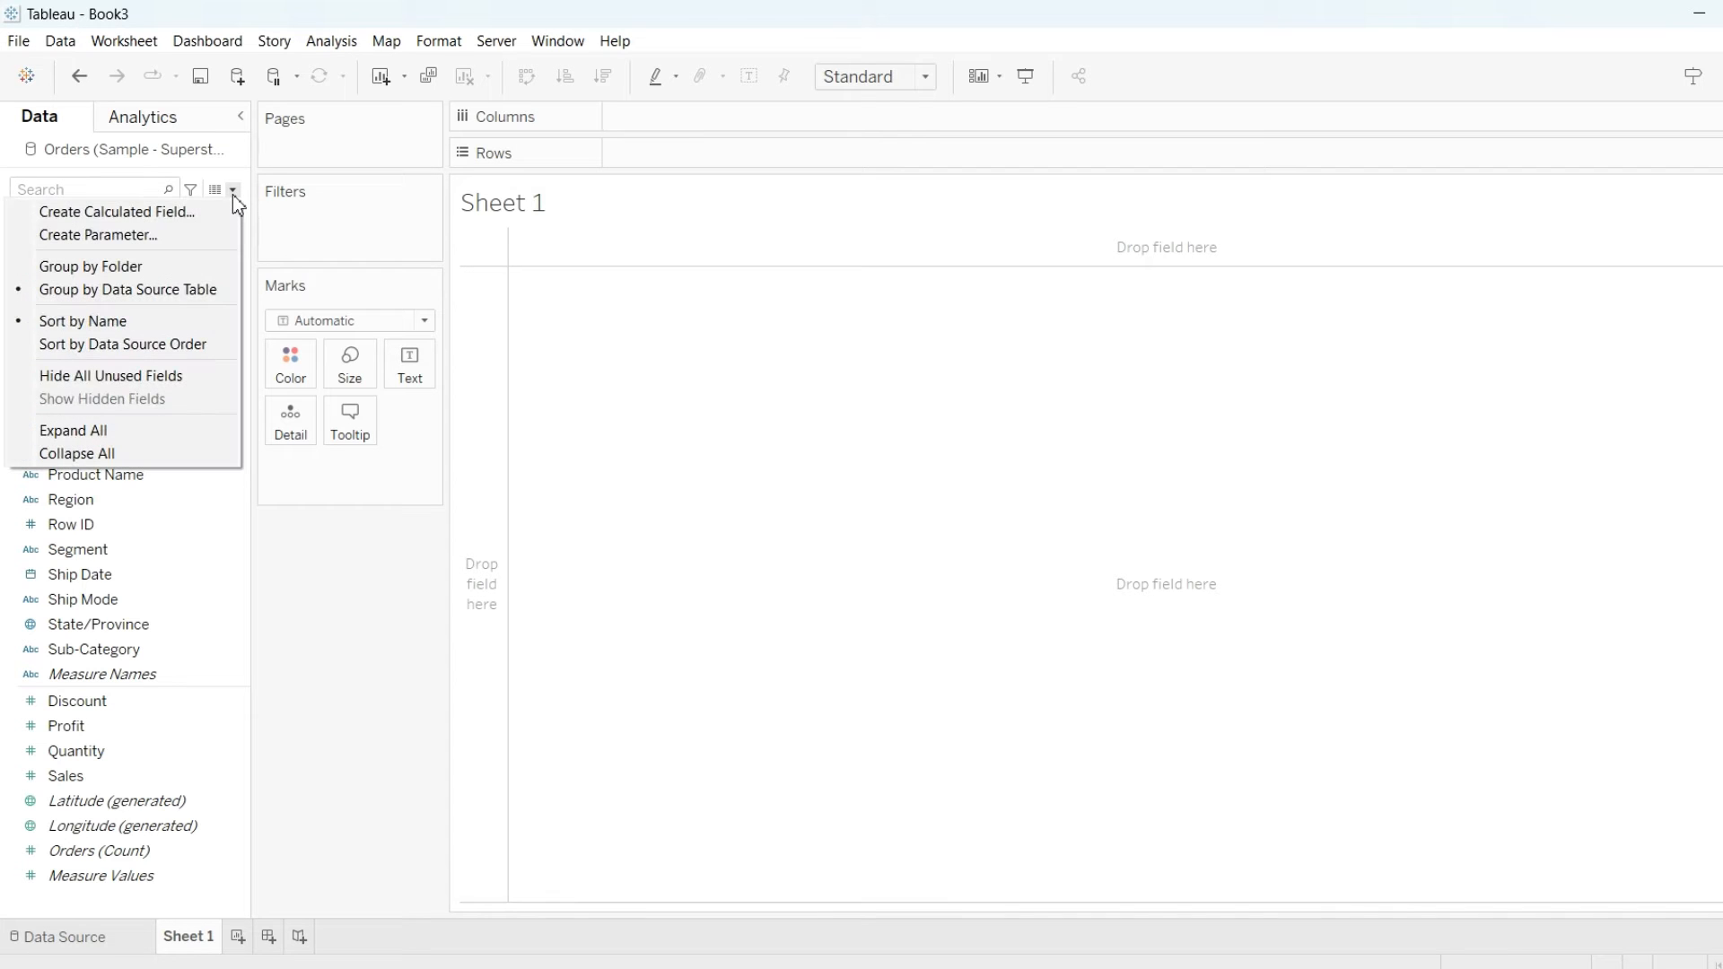
left_click(141, 239)
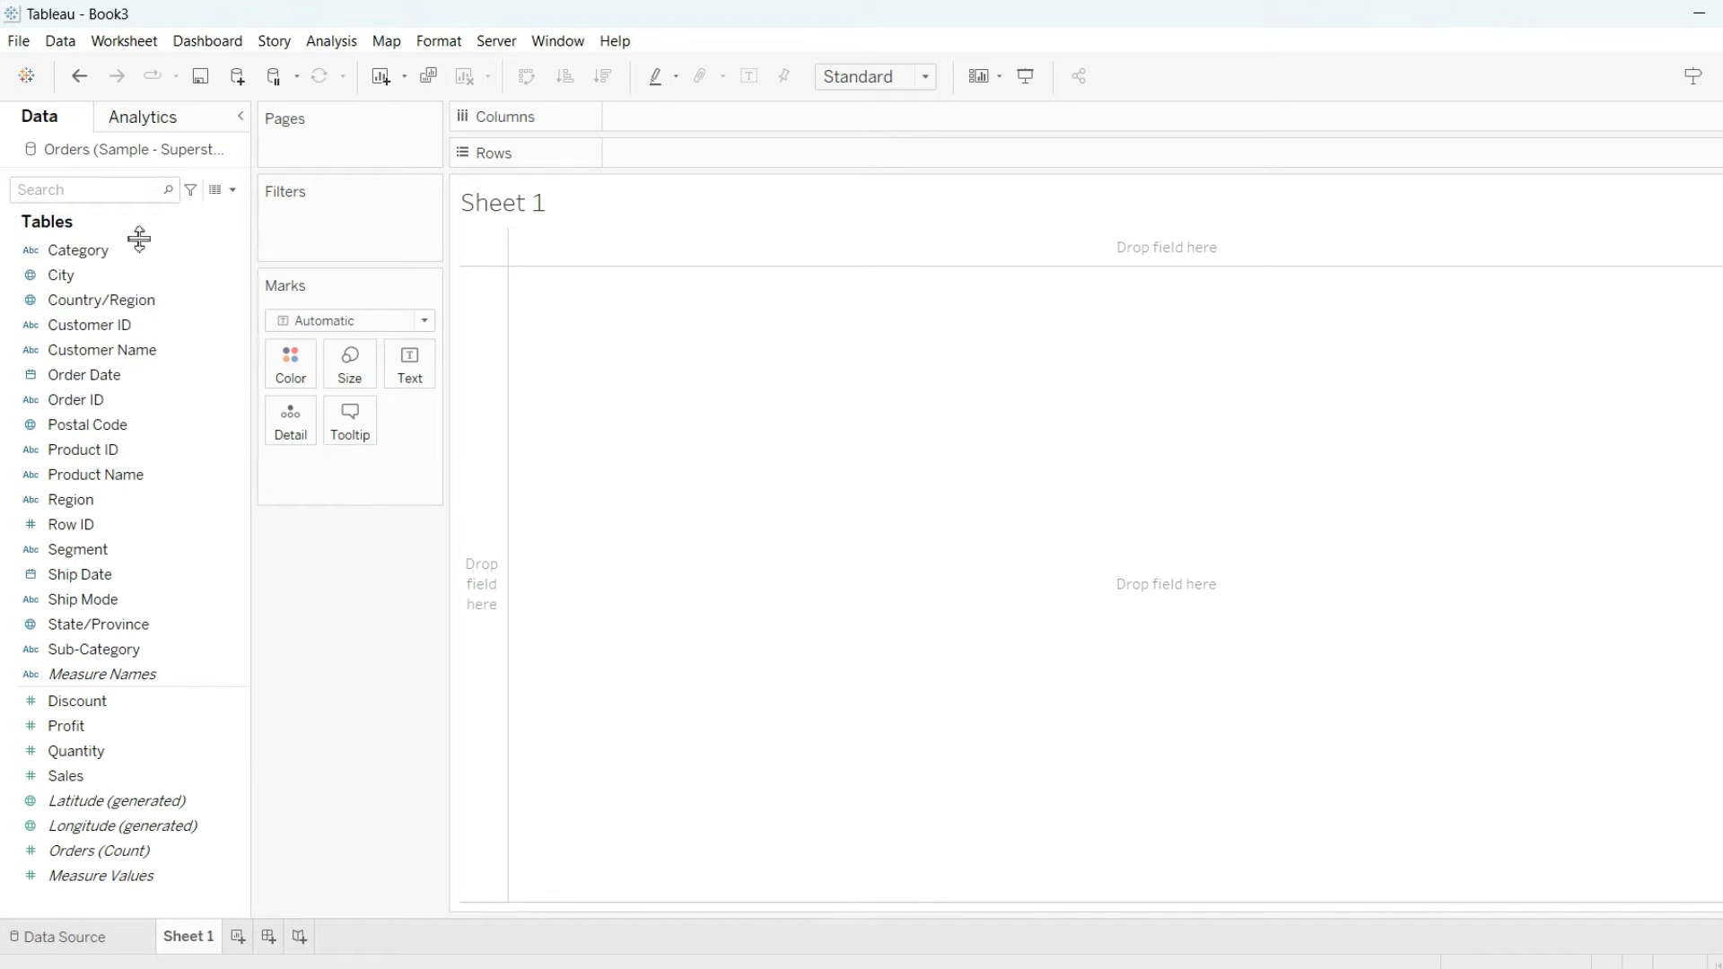
key("BackSpace")
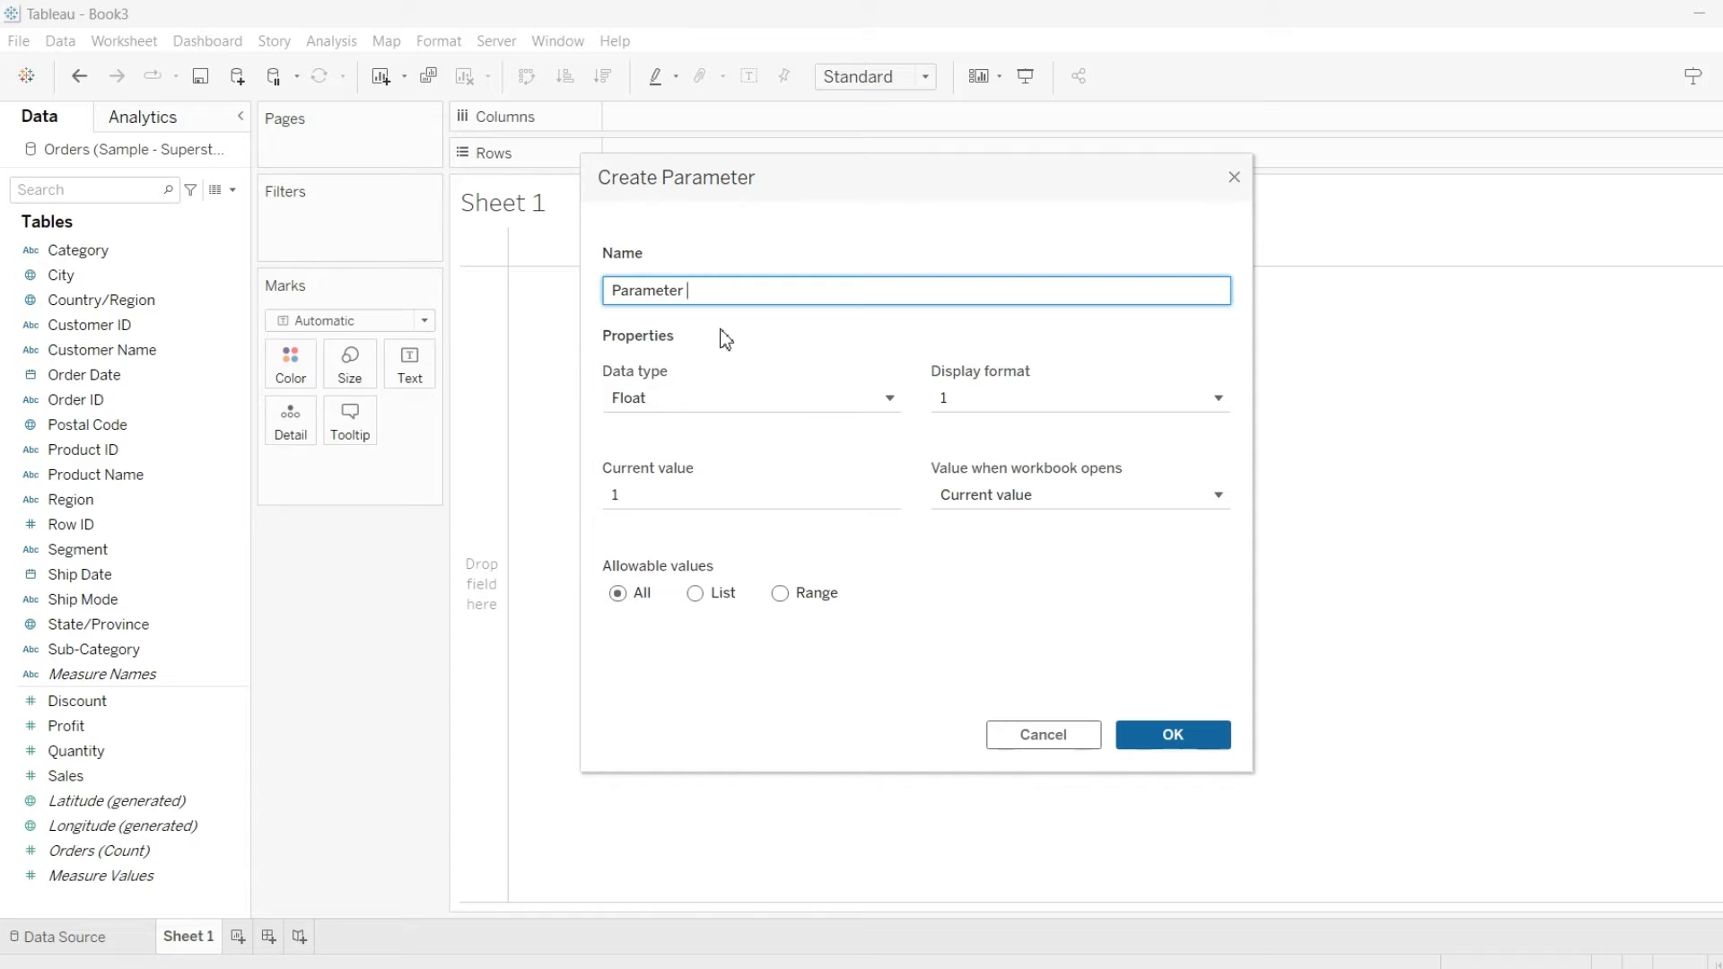
key("BackSpace")
key("BackSpace")
key("BackSpace")
key("BackSpace")
key("BackSpace")
key("BackSpace")
key("BackSpace")
type("Selected Periord")
key("Tab")
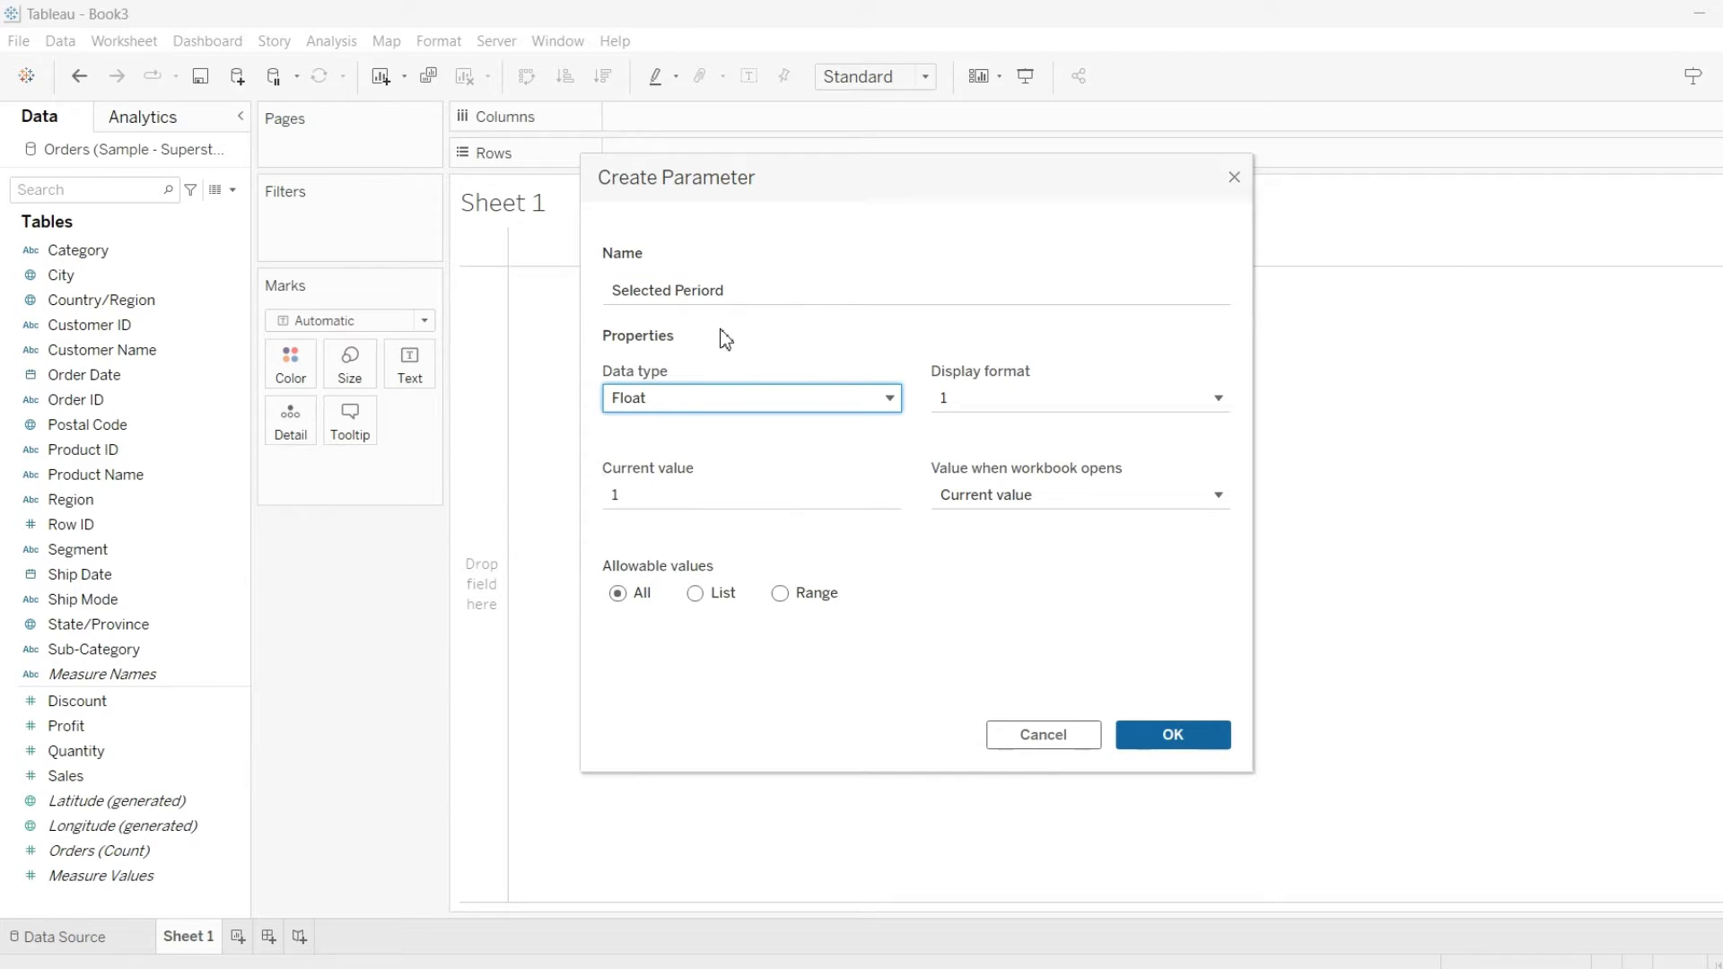
Set the parameter's data type to String and its allowable values to List
left_click(689, 396)
left_click(673, 480)
left_click(694, 593)
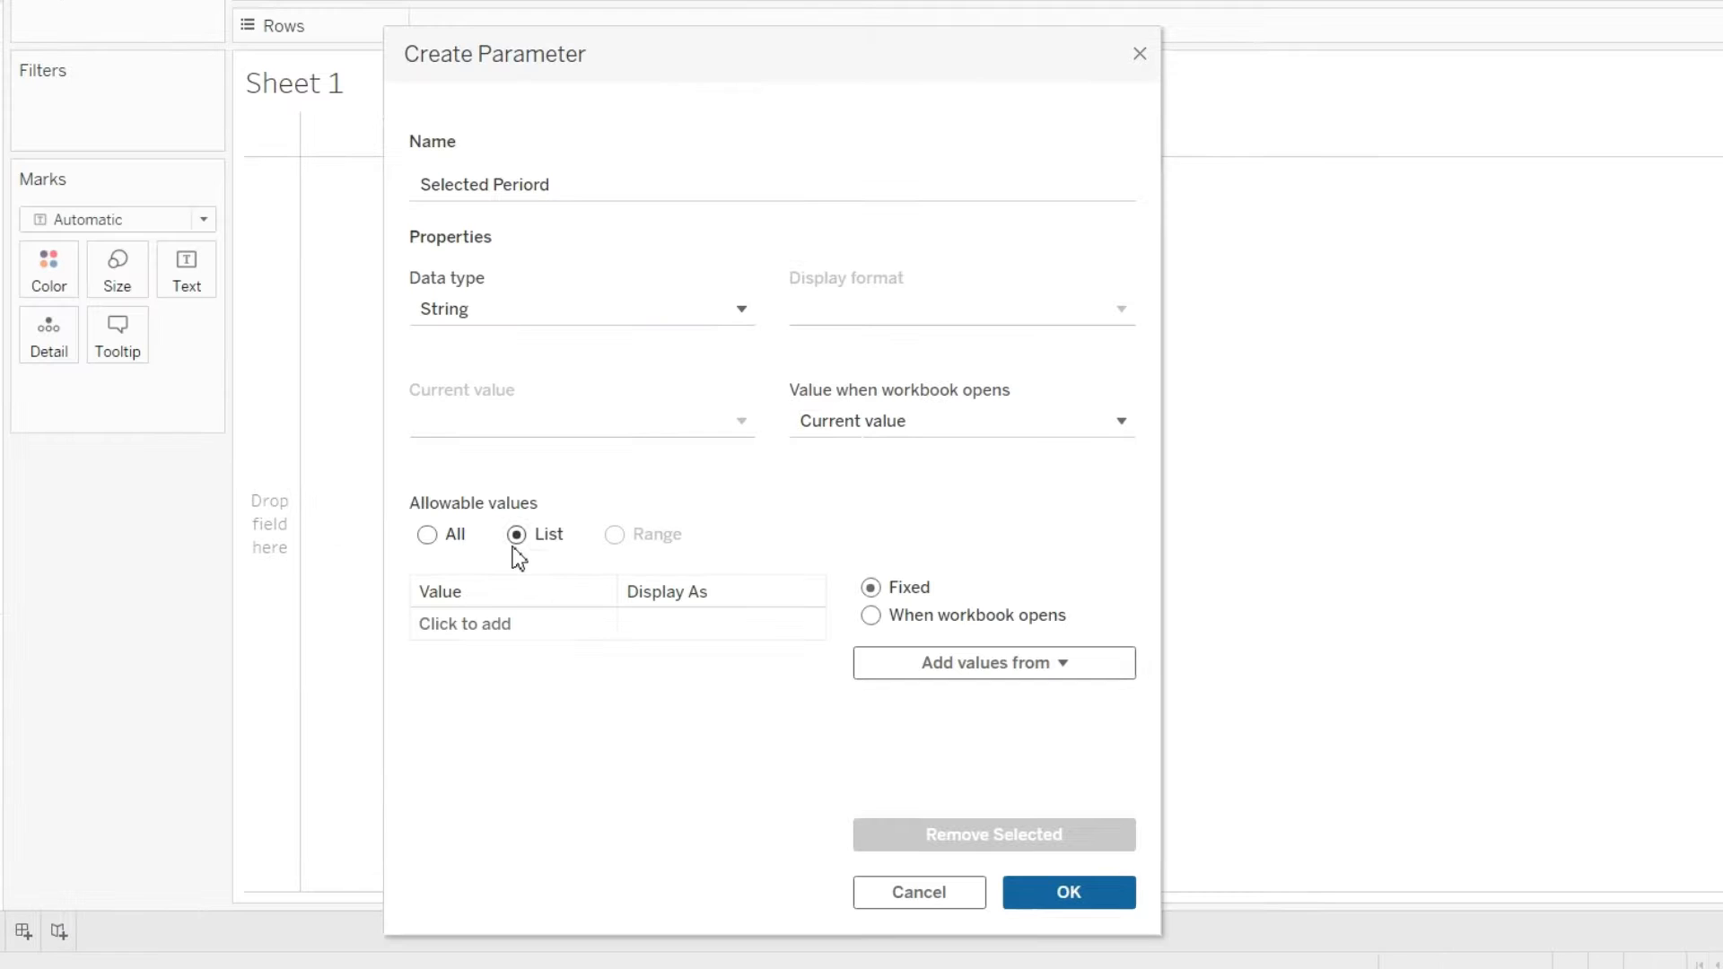
Add Week, Month, Quarter and Year as the parameter's list values and confirm the parameter
left_click(496, 623)
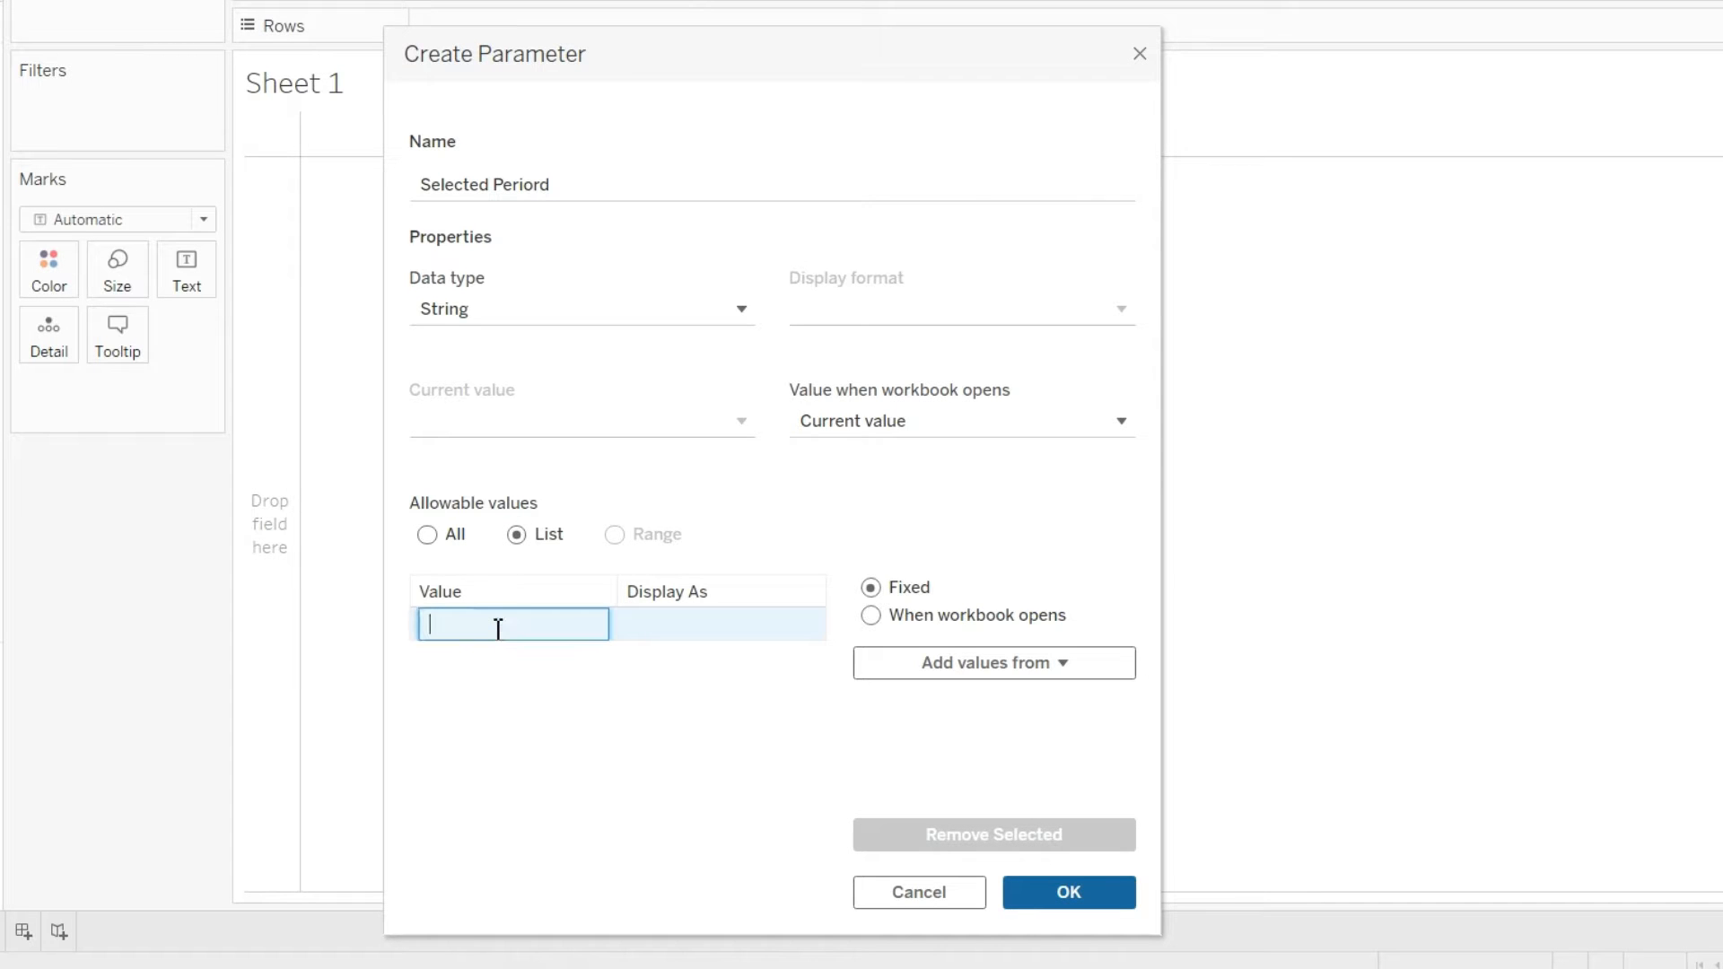
type("Week")
key("Return")
left_click(488, 661)
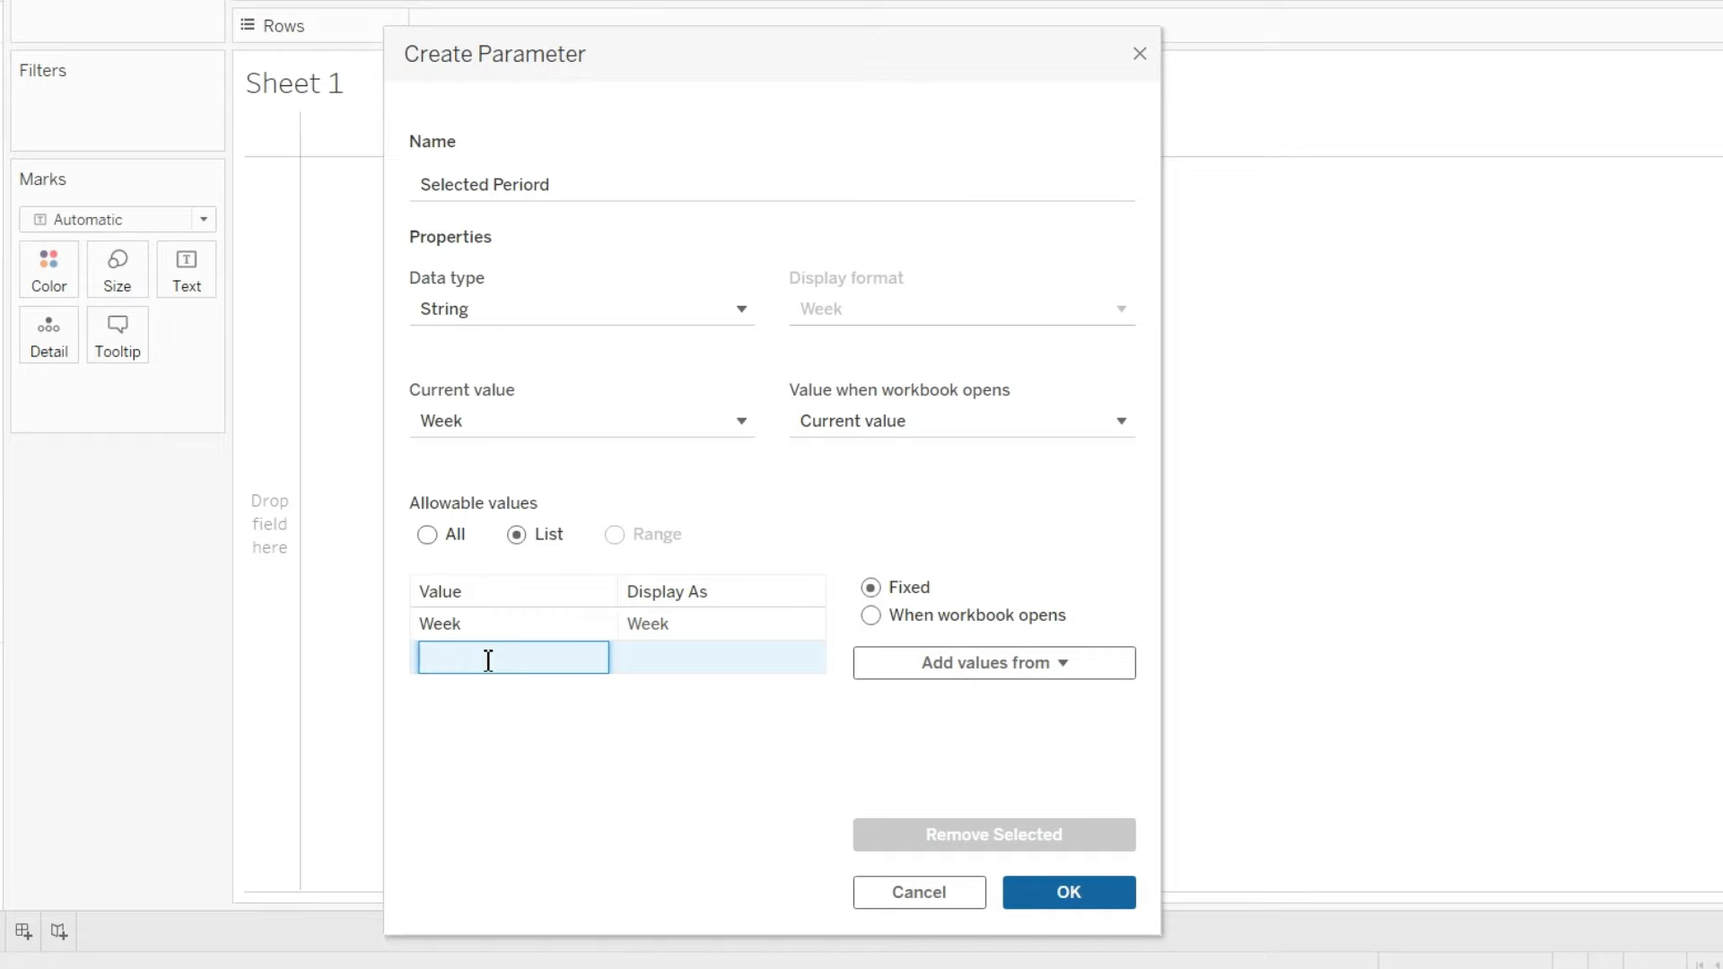
type("Month")
key("Return")
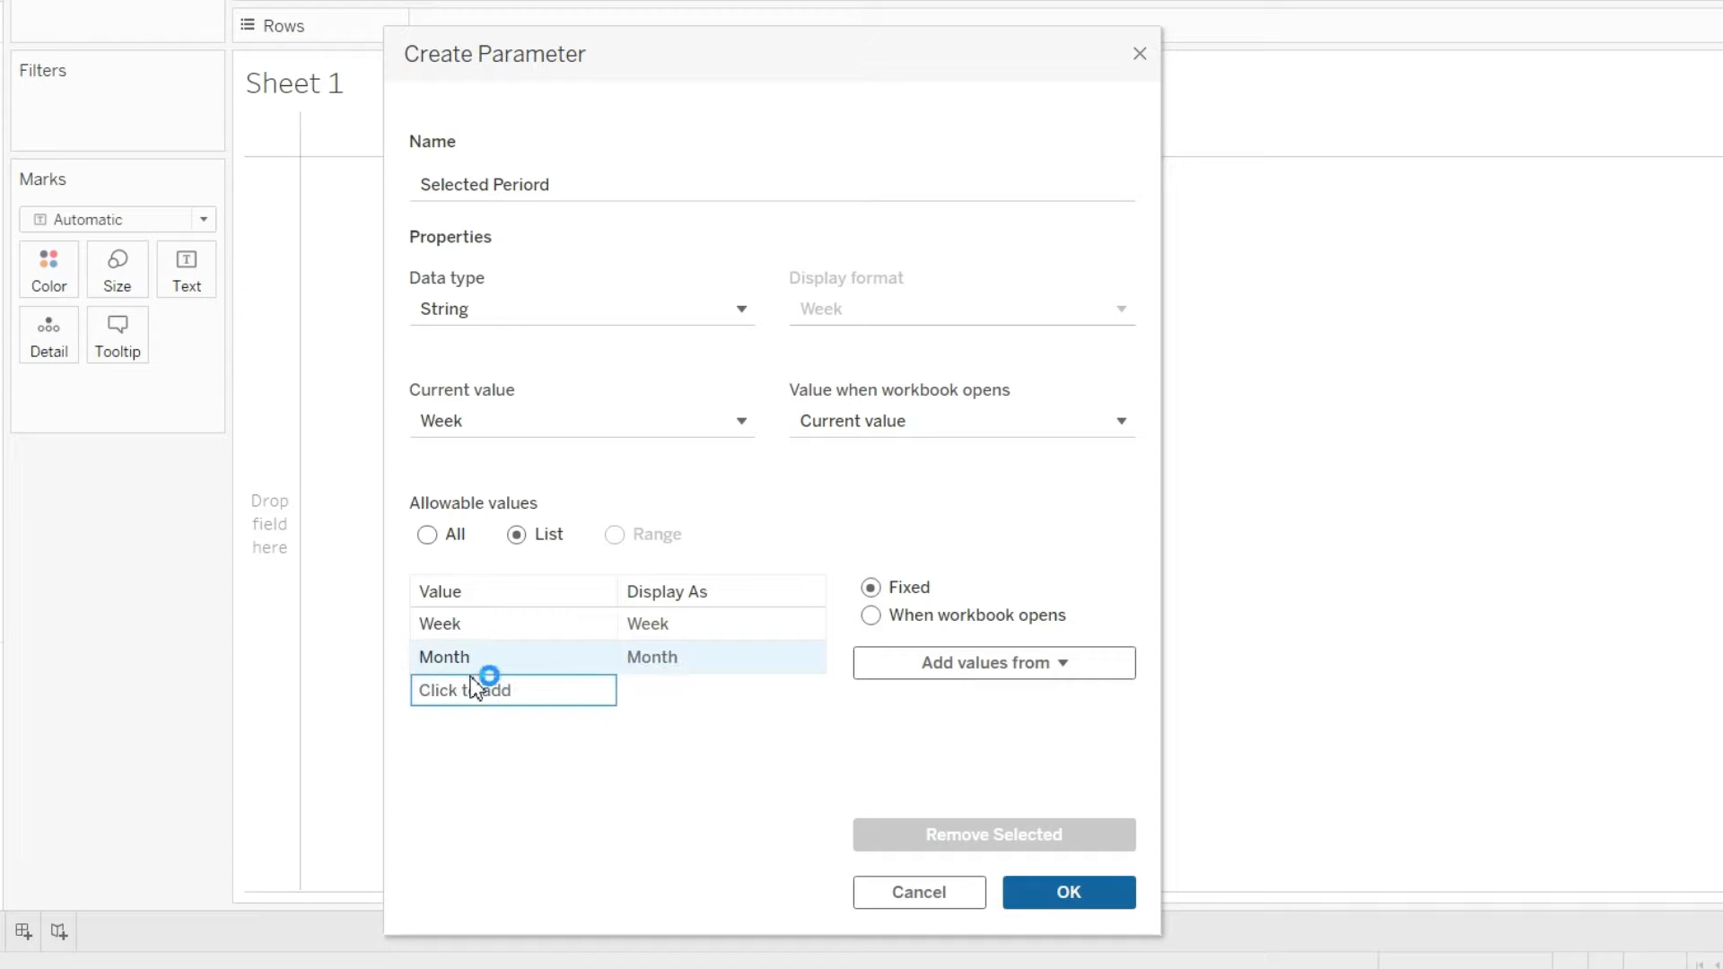
left_click(463, 687)
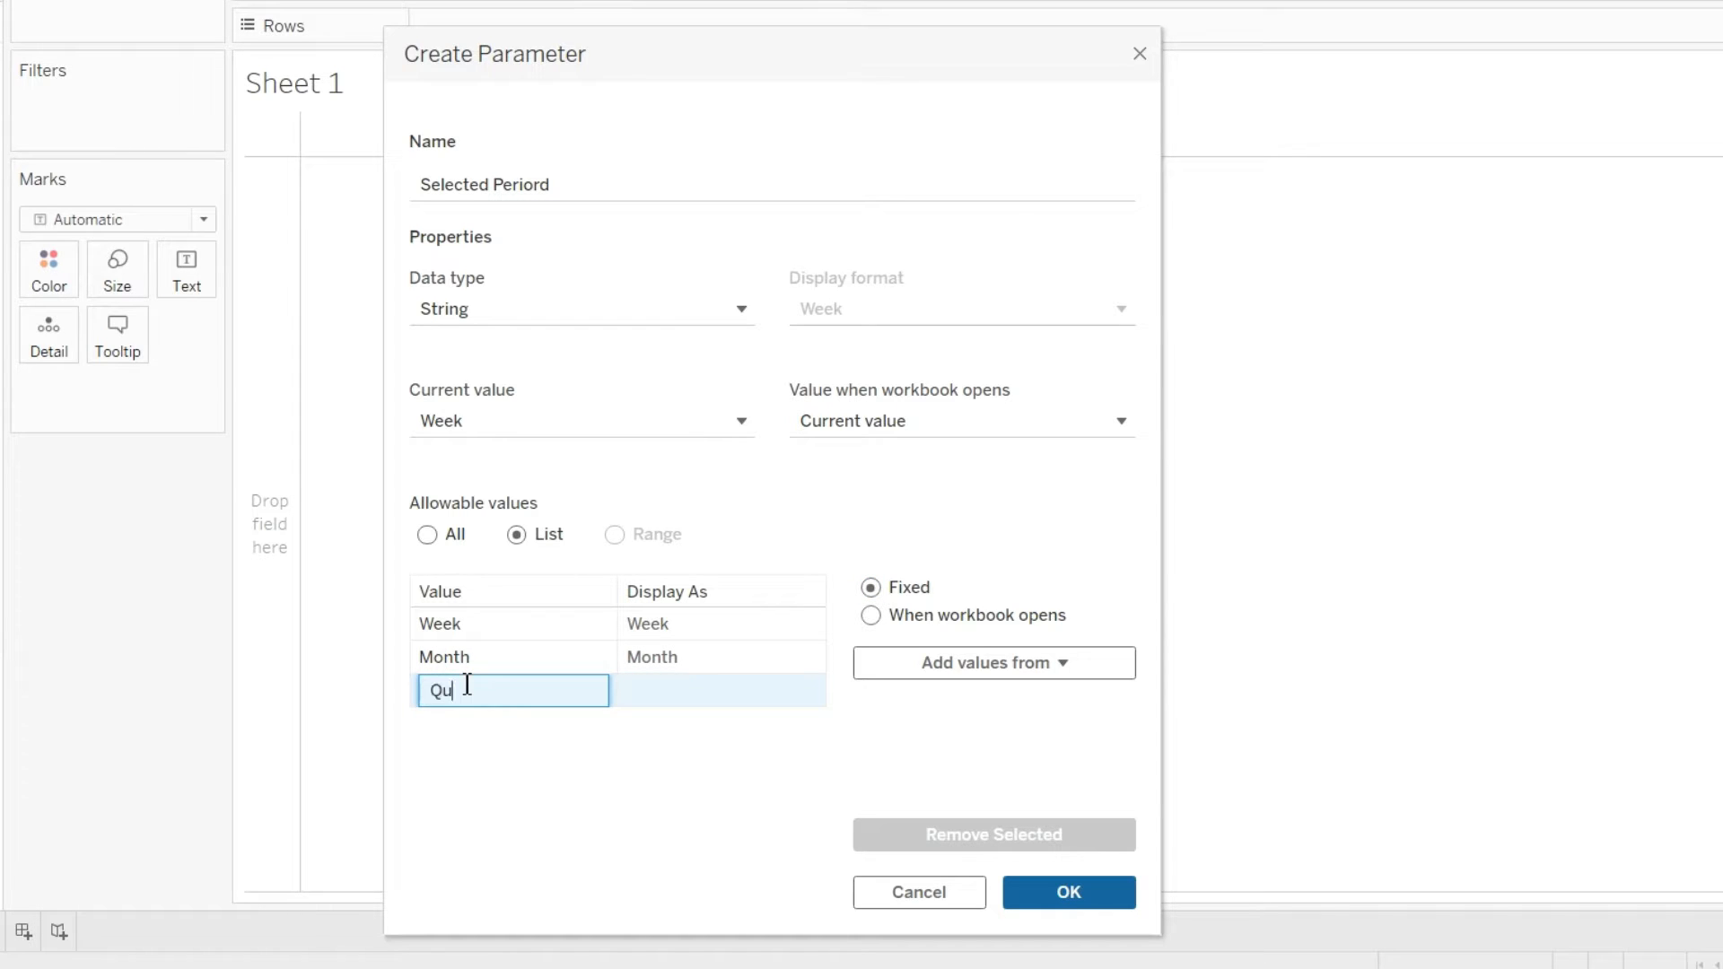
type("Quarter")
key("Return")
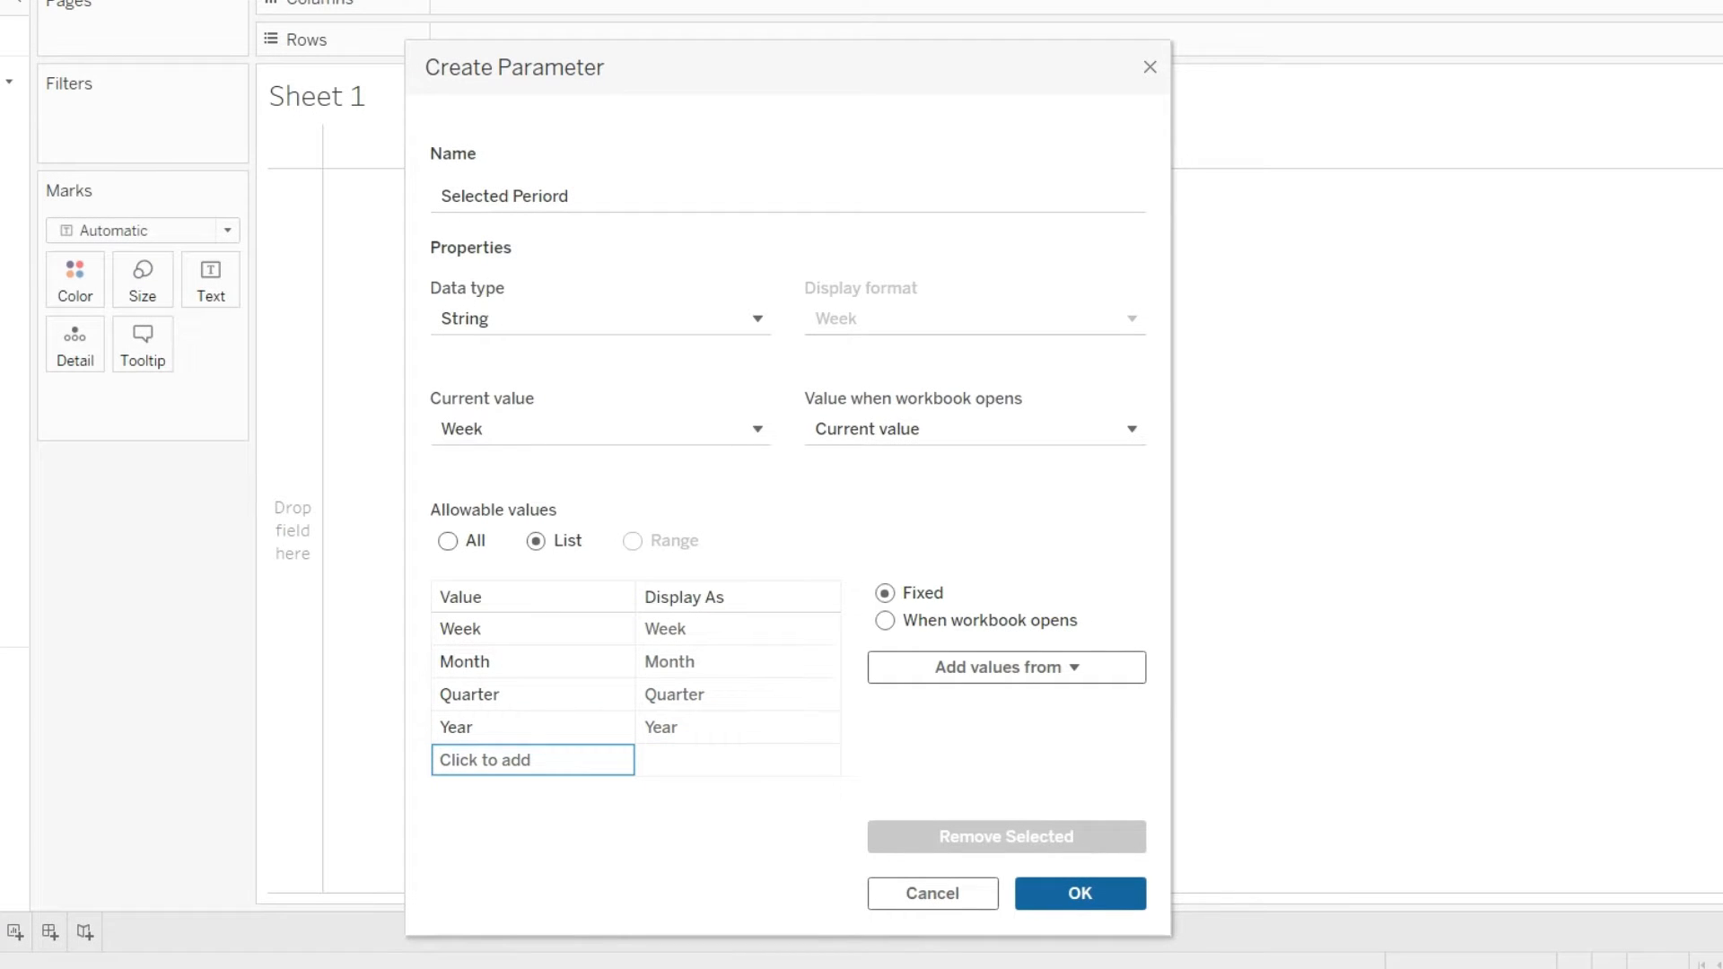
left_click(1113, 897)
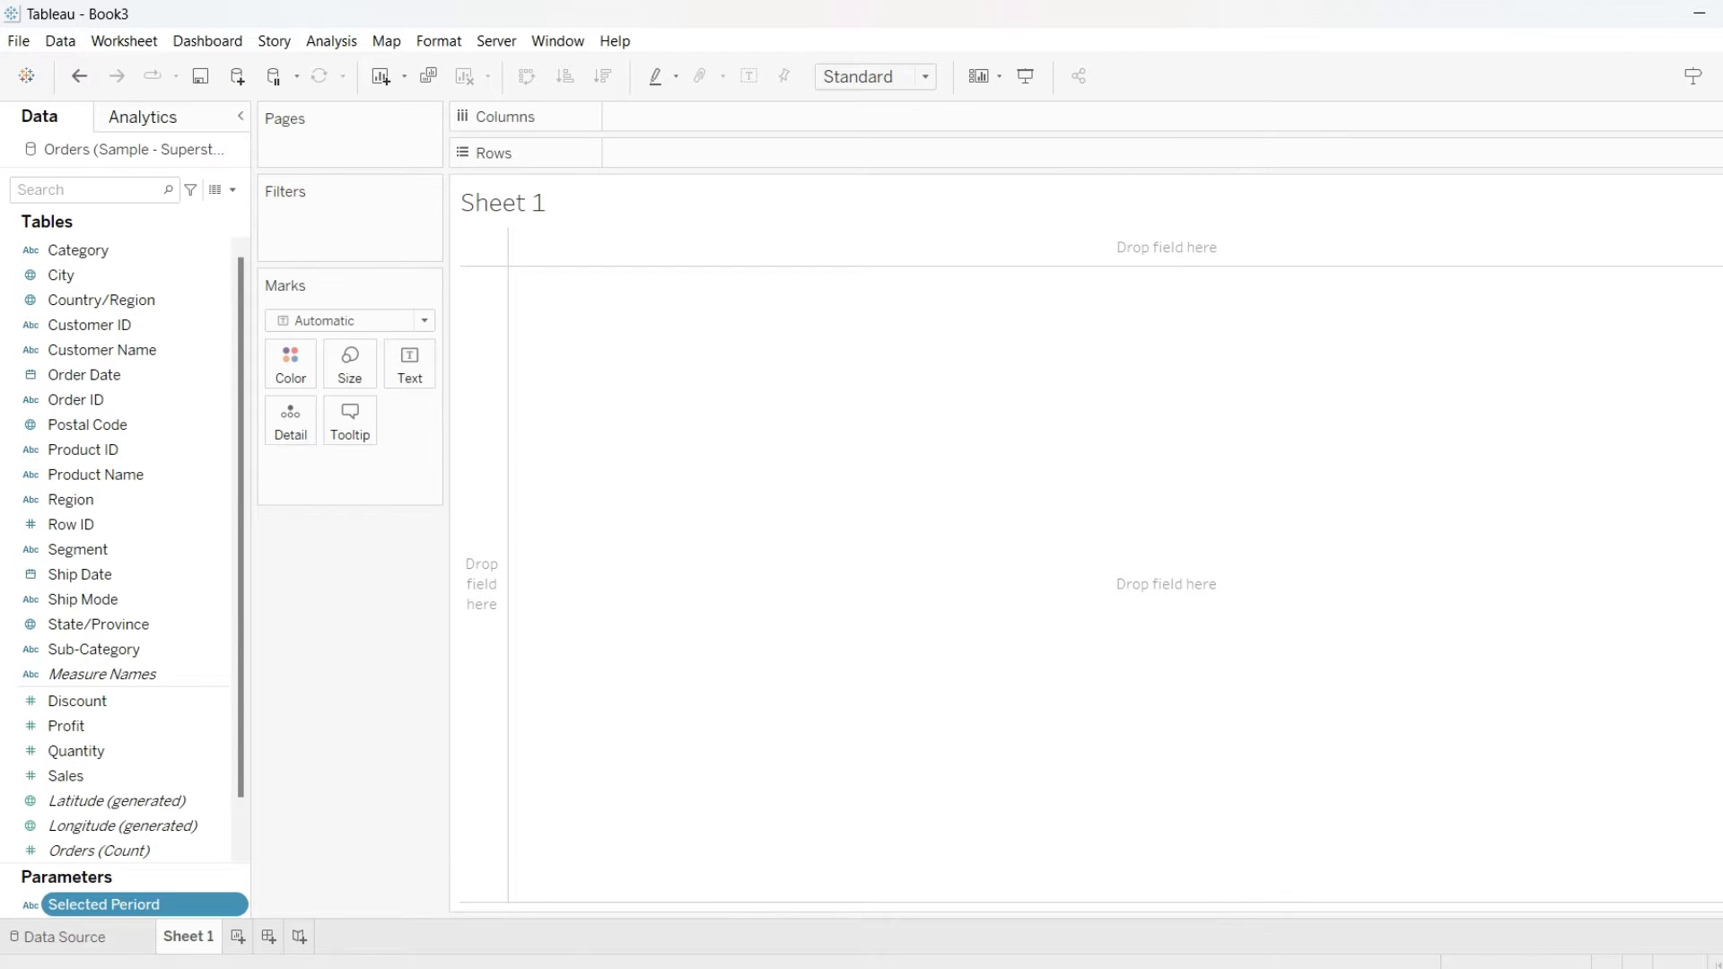
Create a calculated field named Selected Period
left_click(232, 189)
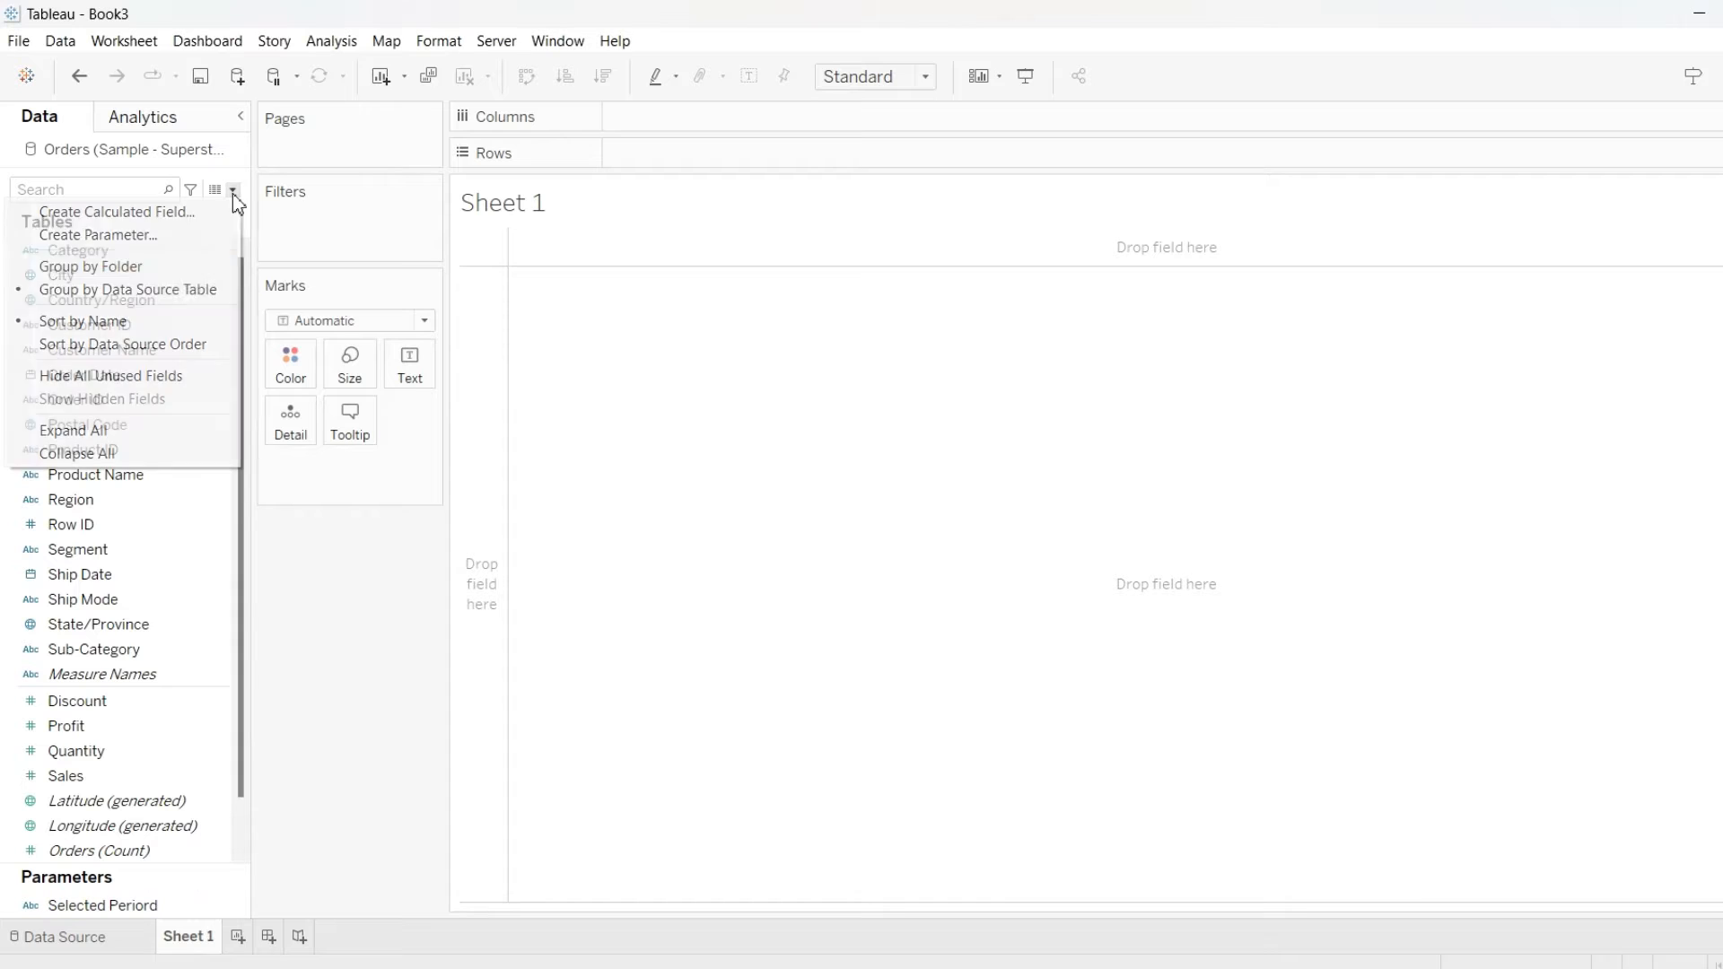
left_click(167, 213)
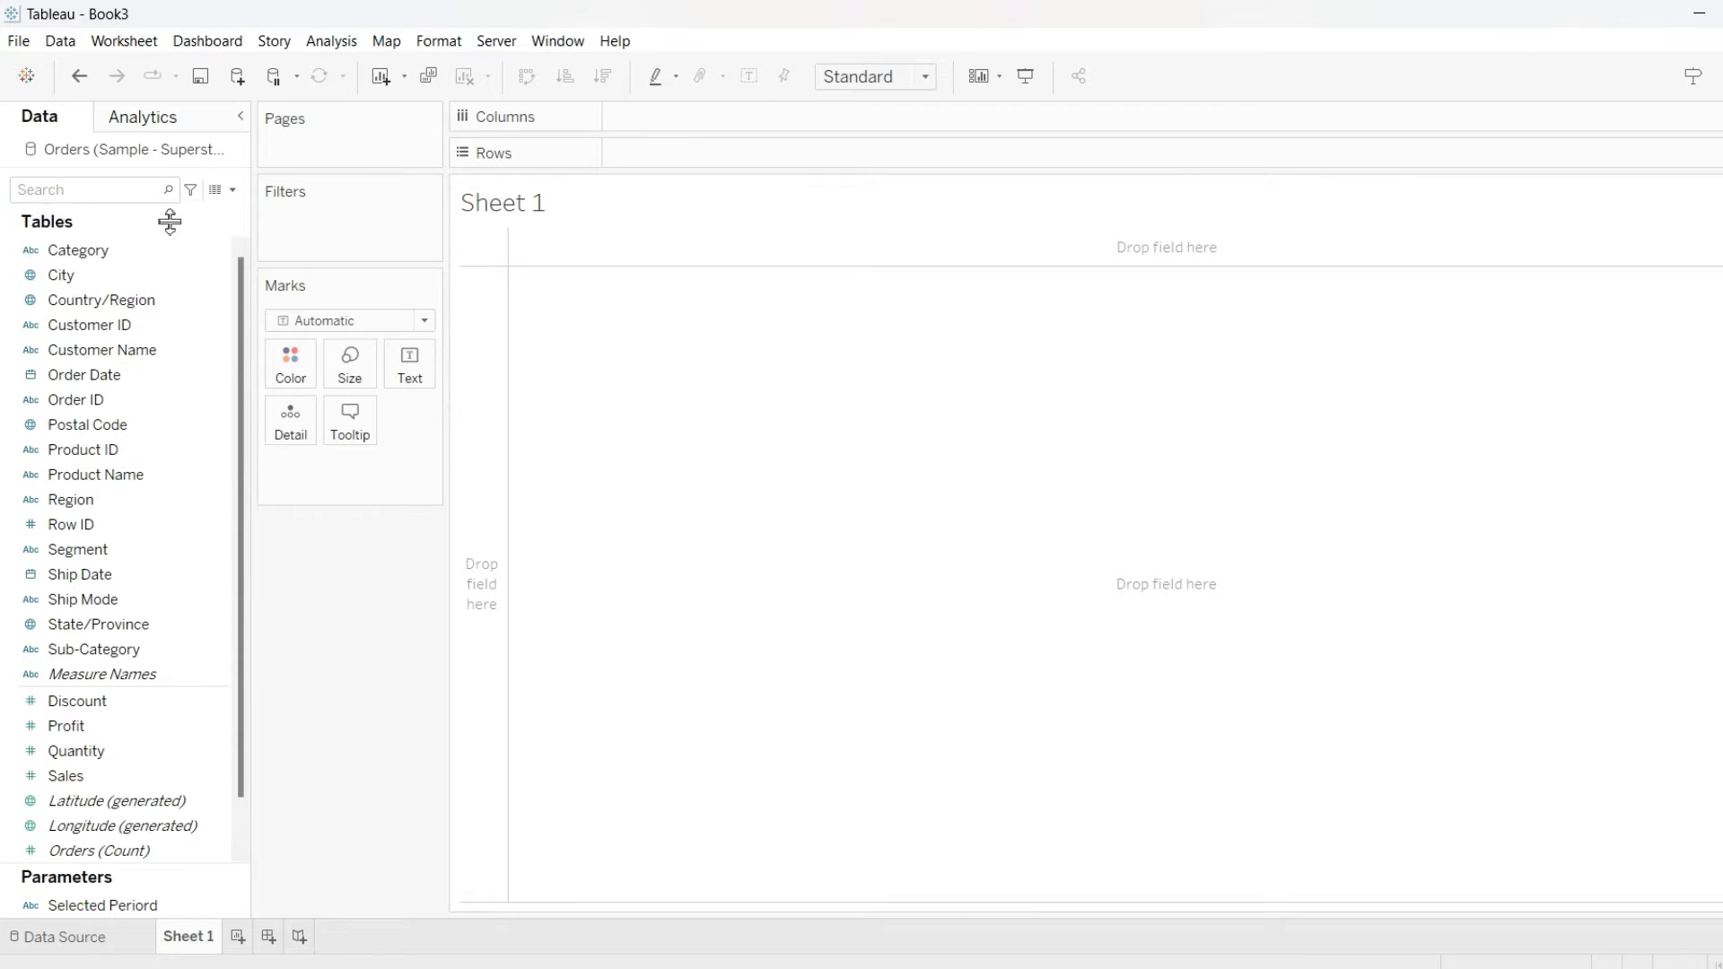
type("Sle")
type("elec")
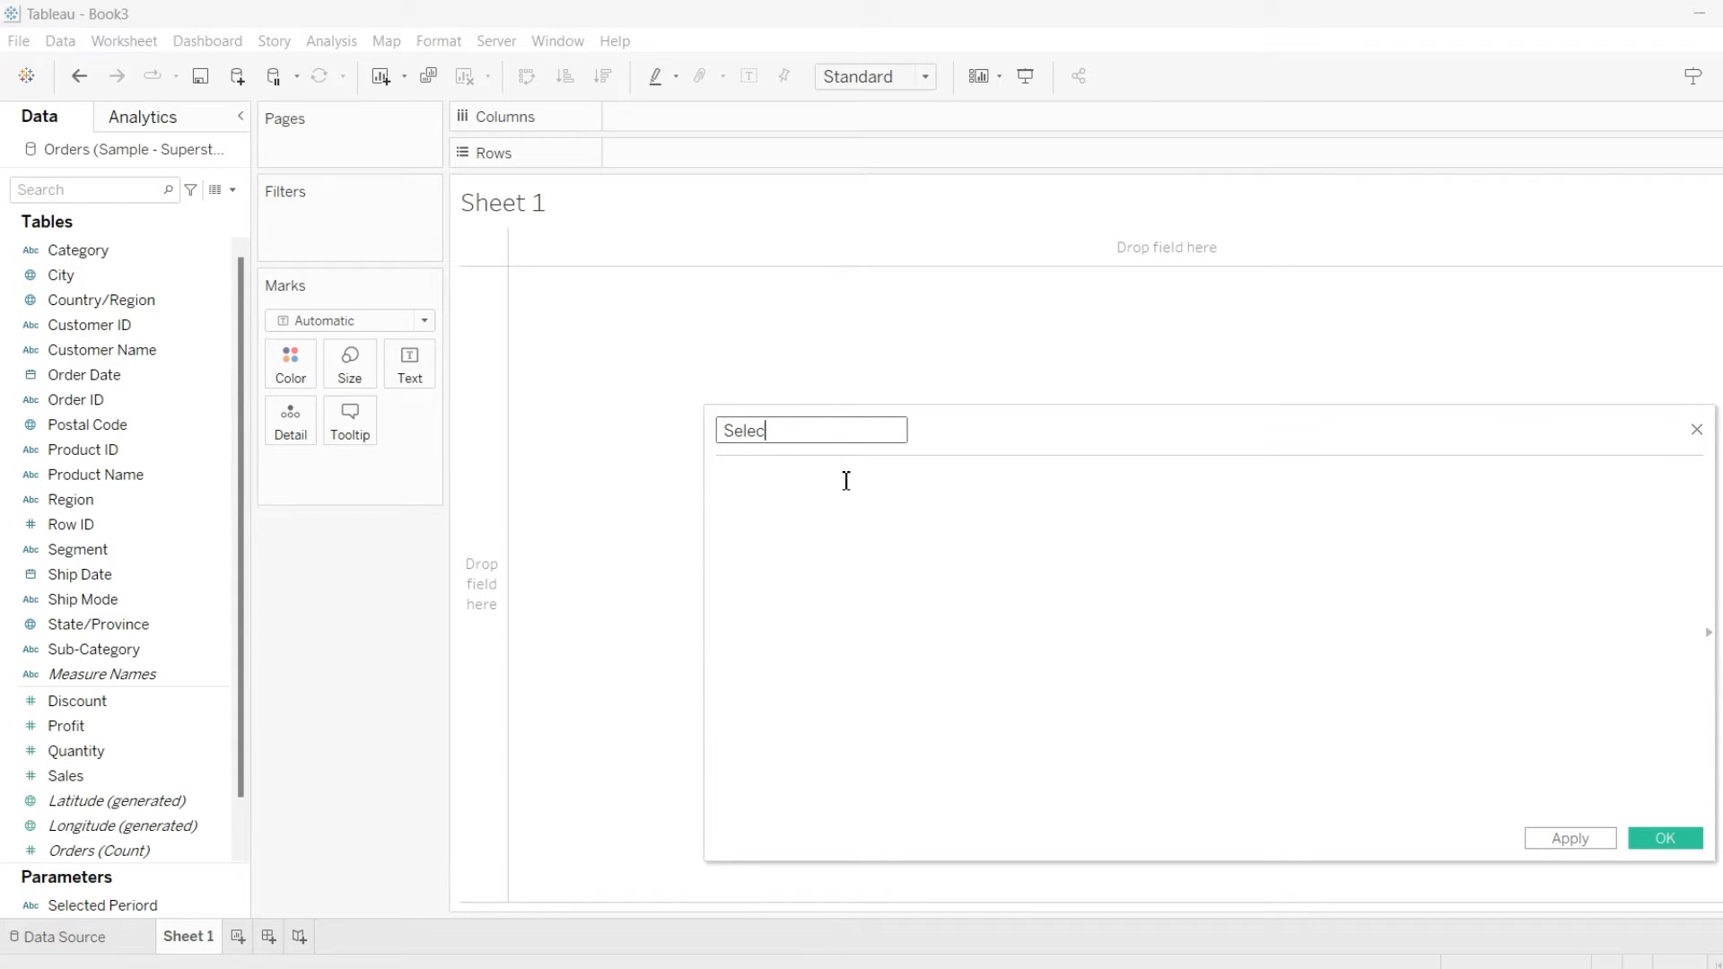
type("ted Period")
left_click(775, 602)
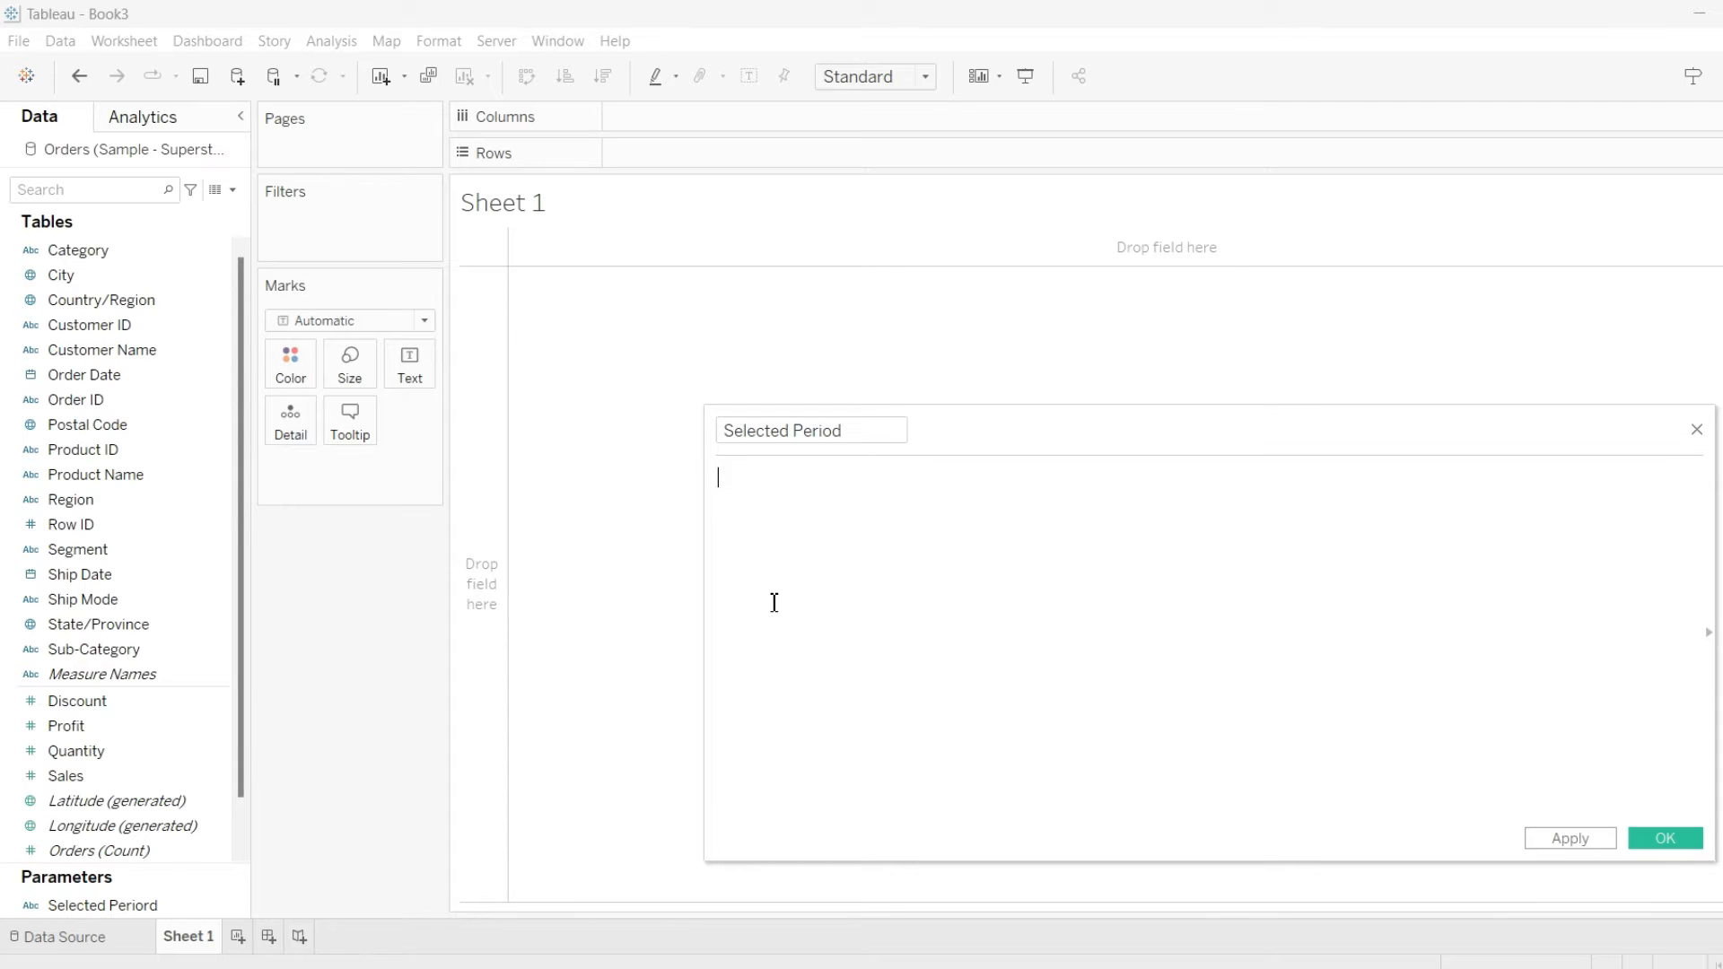
Start the formula with a DATE( wrapper around a CASE on the Selected Periord parameter
type("date")
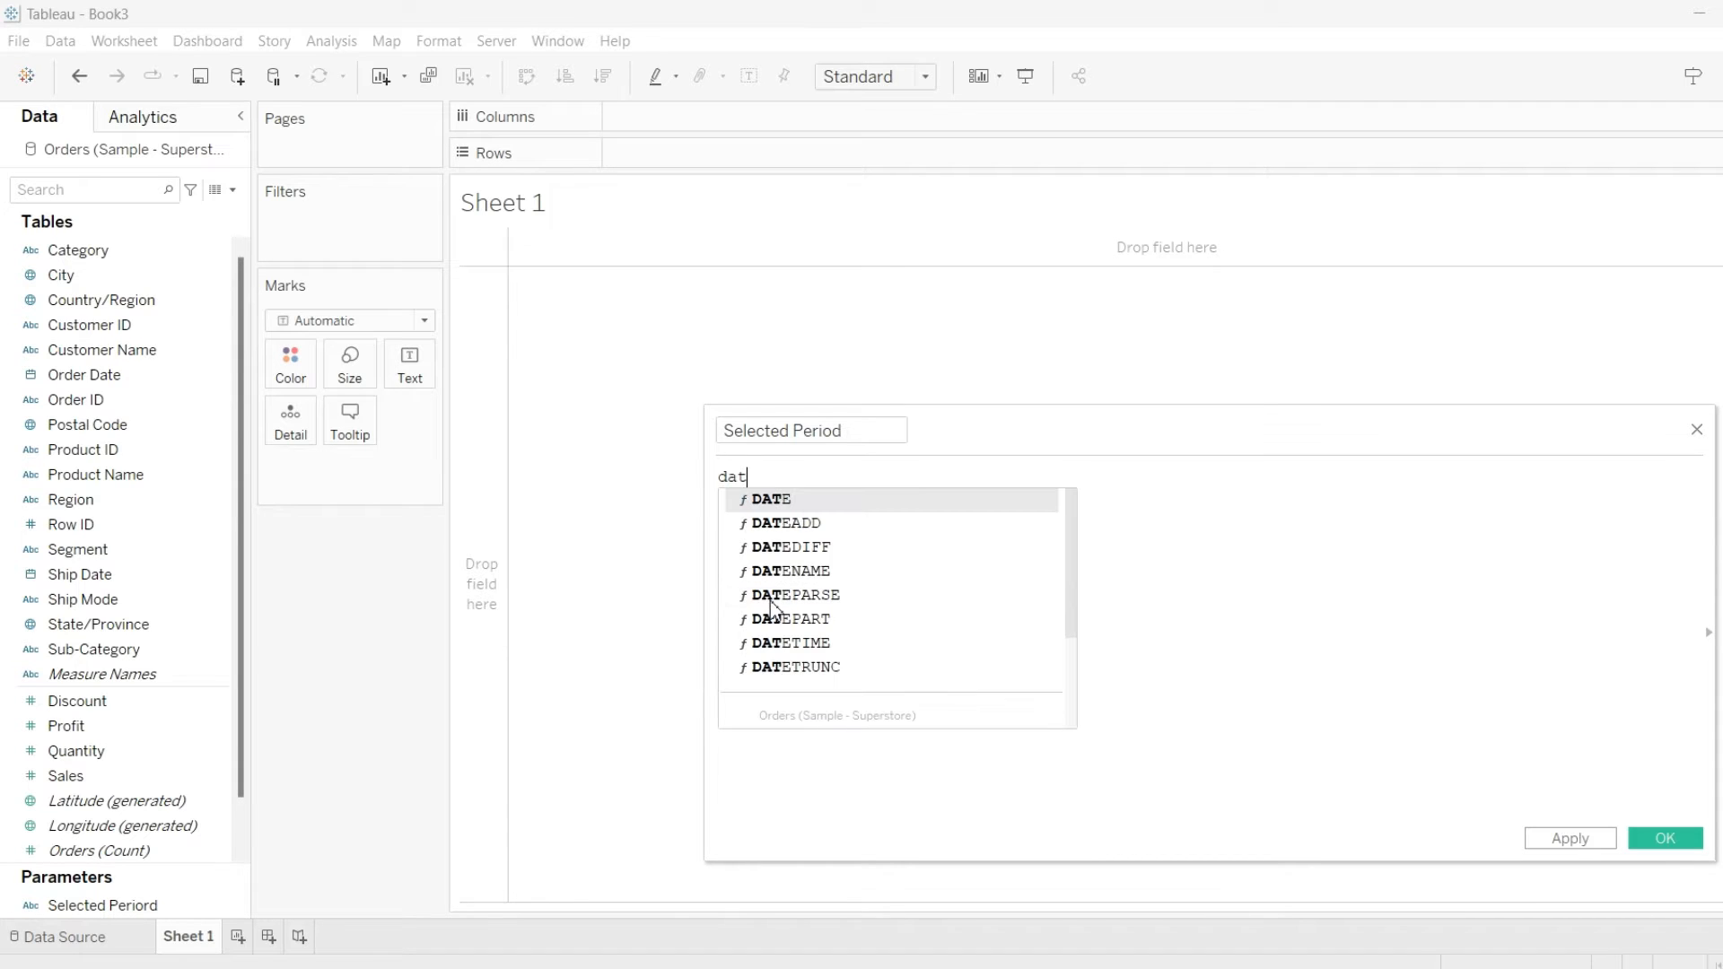
double_click(783, 501)
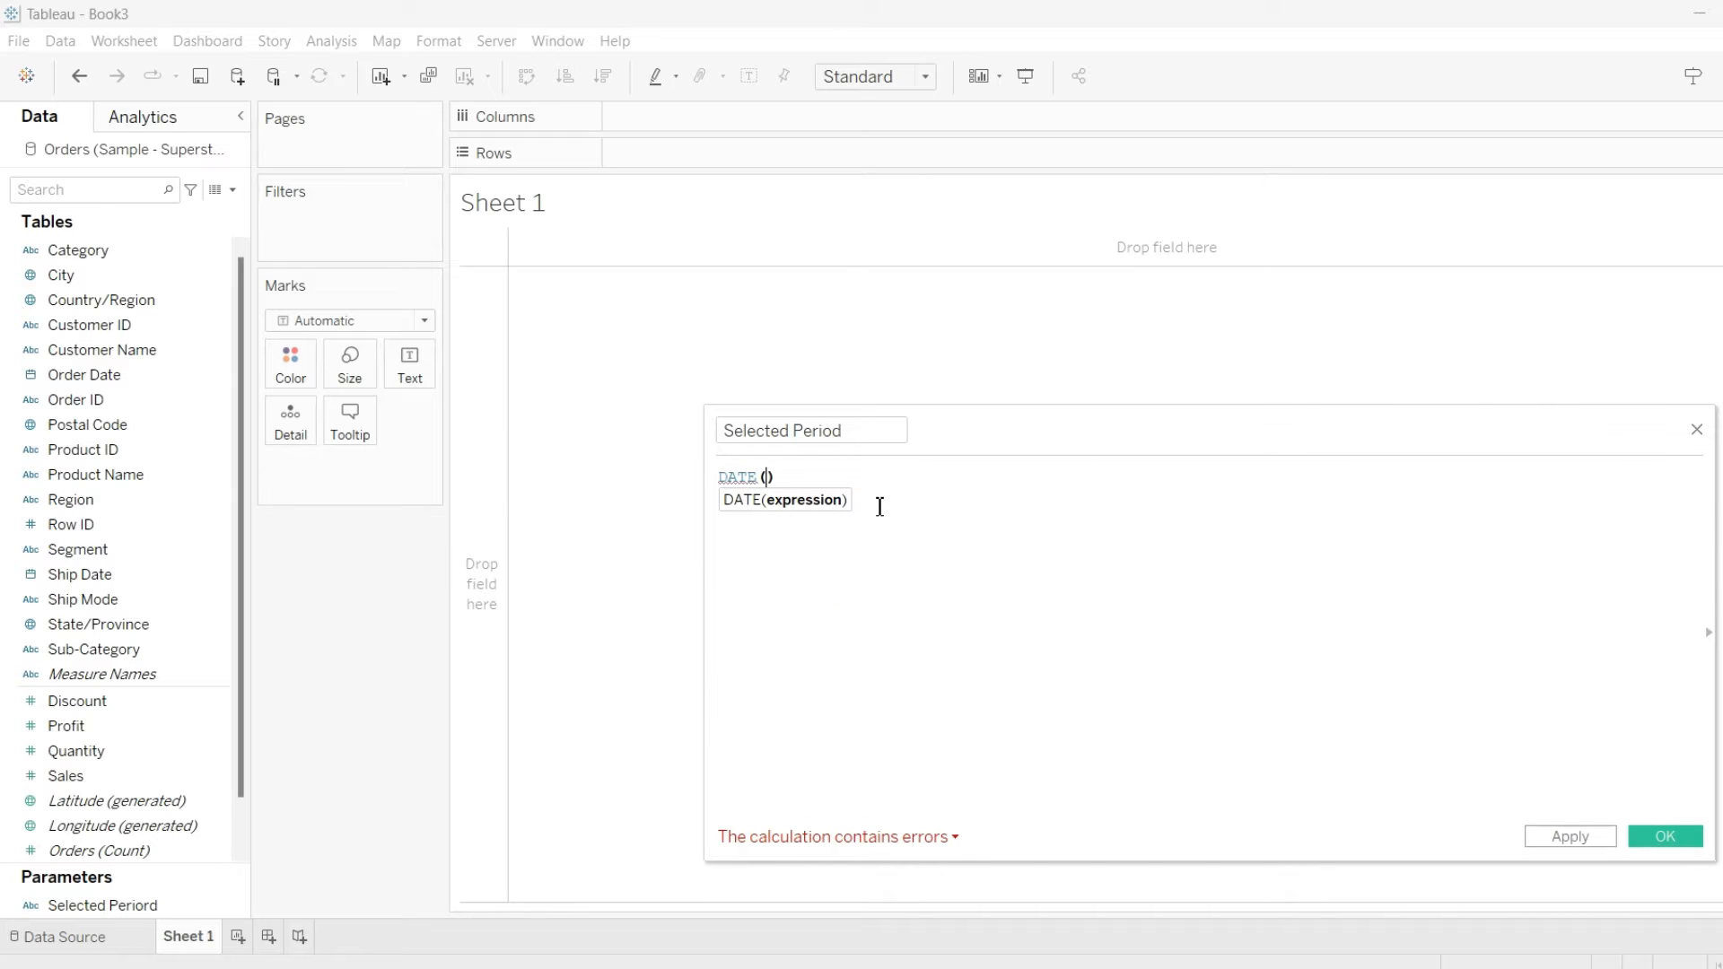
key("Delete")
key("Return")
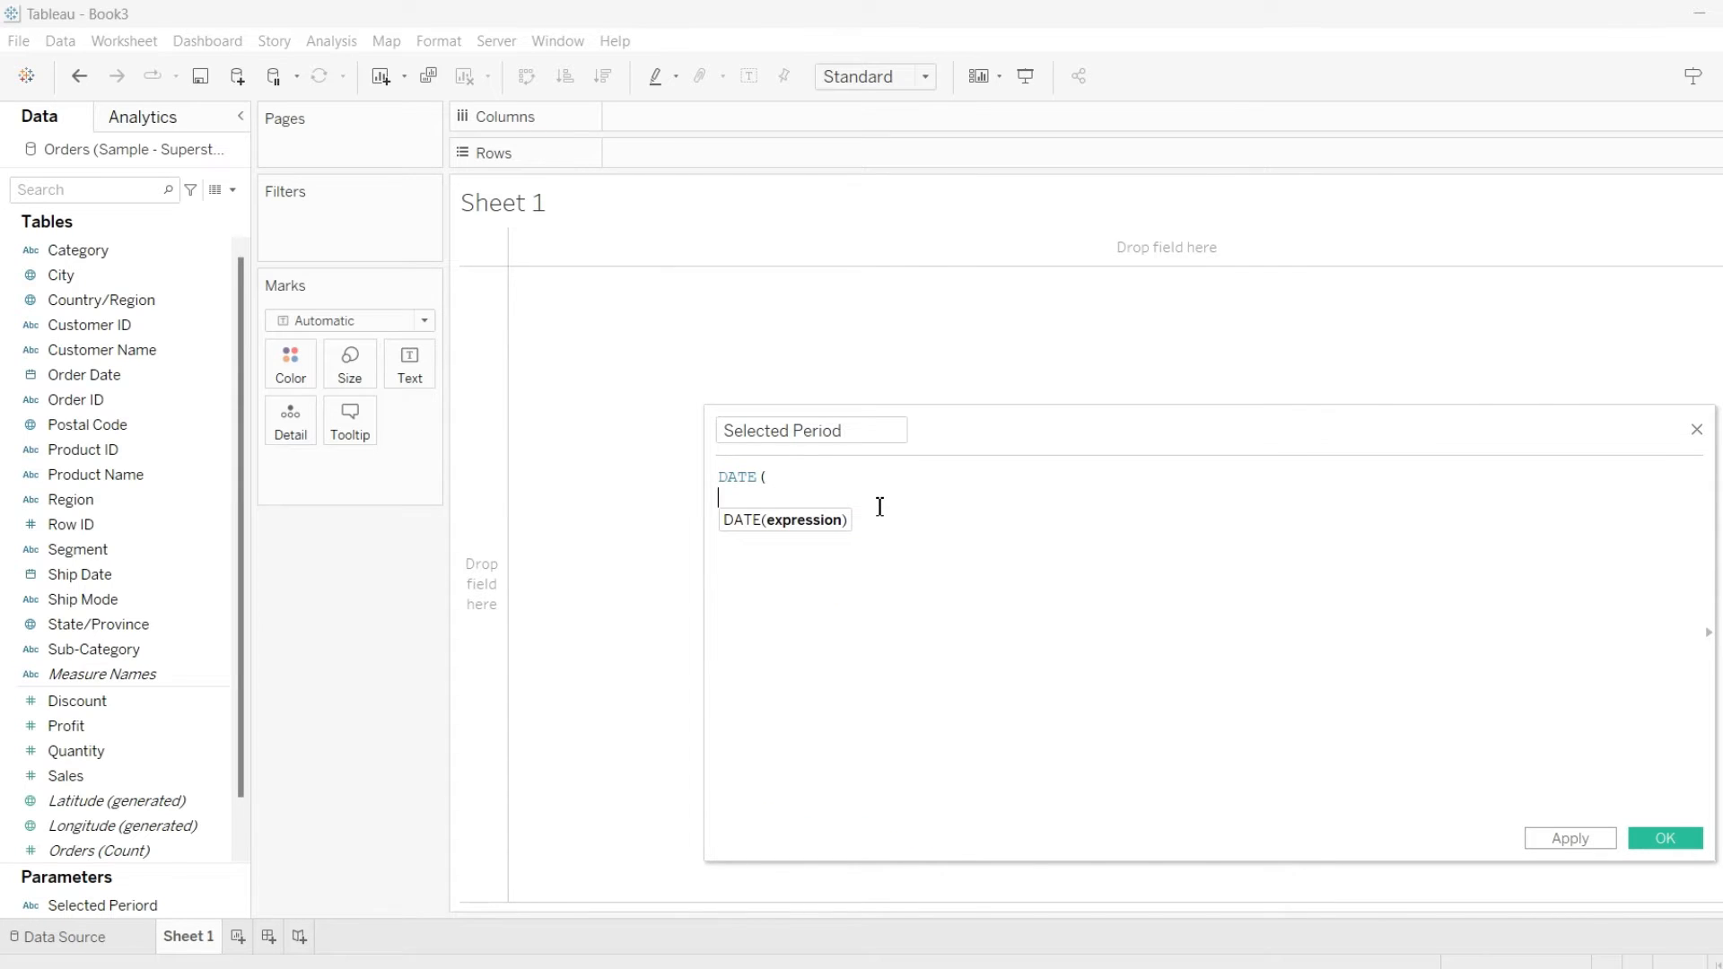
type("case")
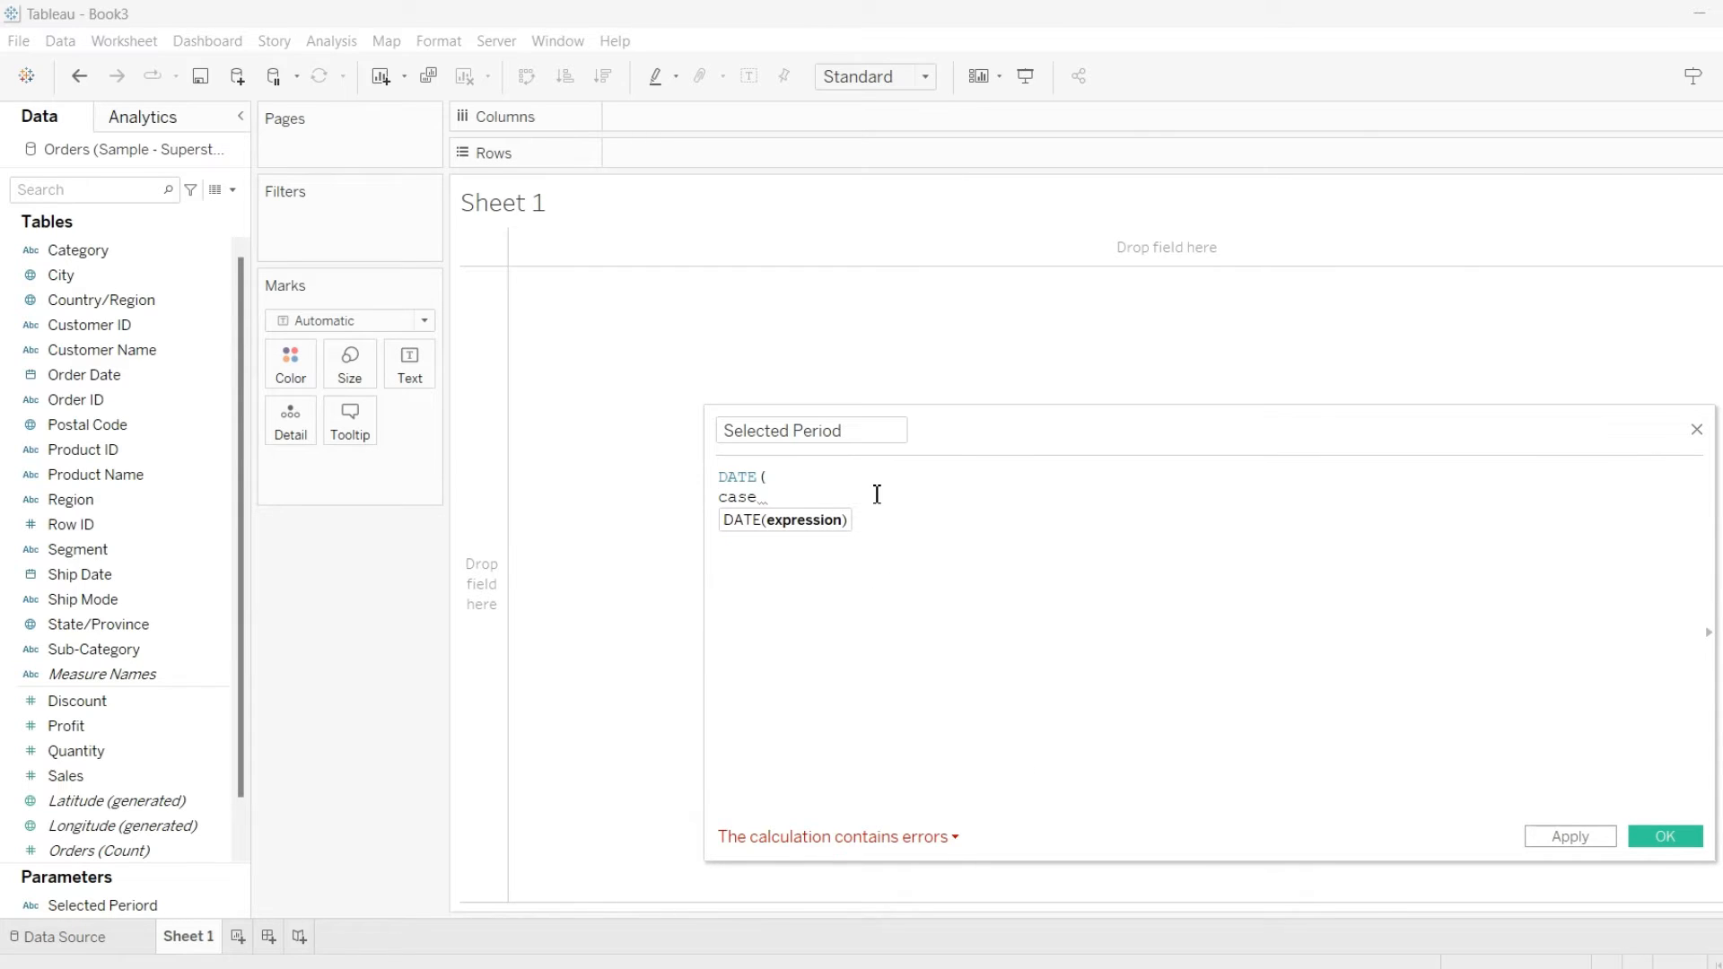
type(" se")
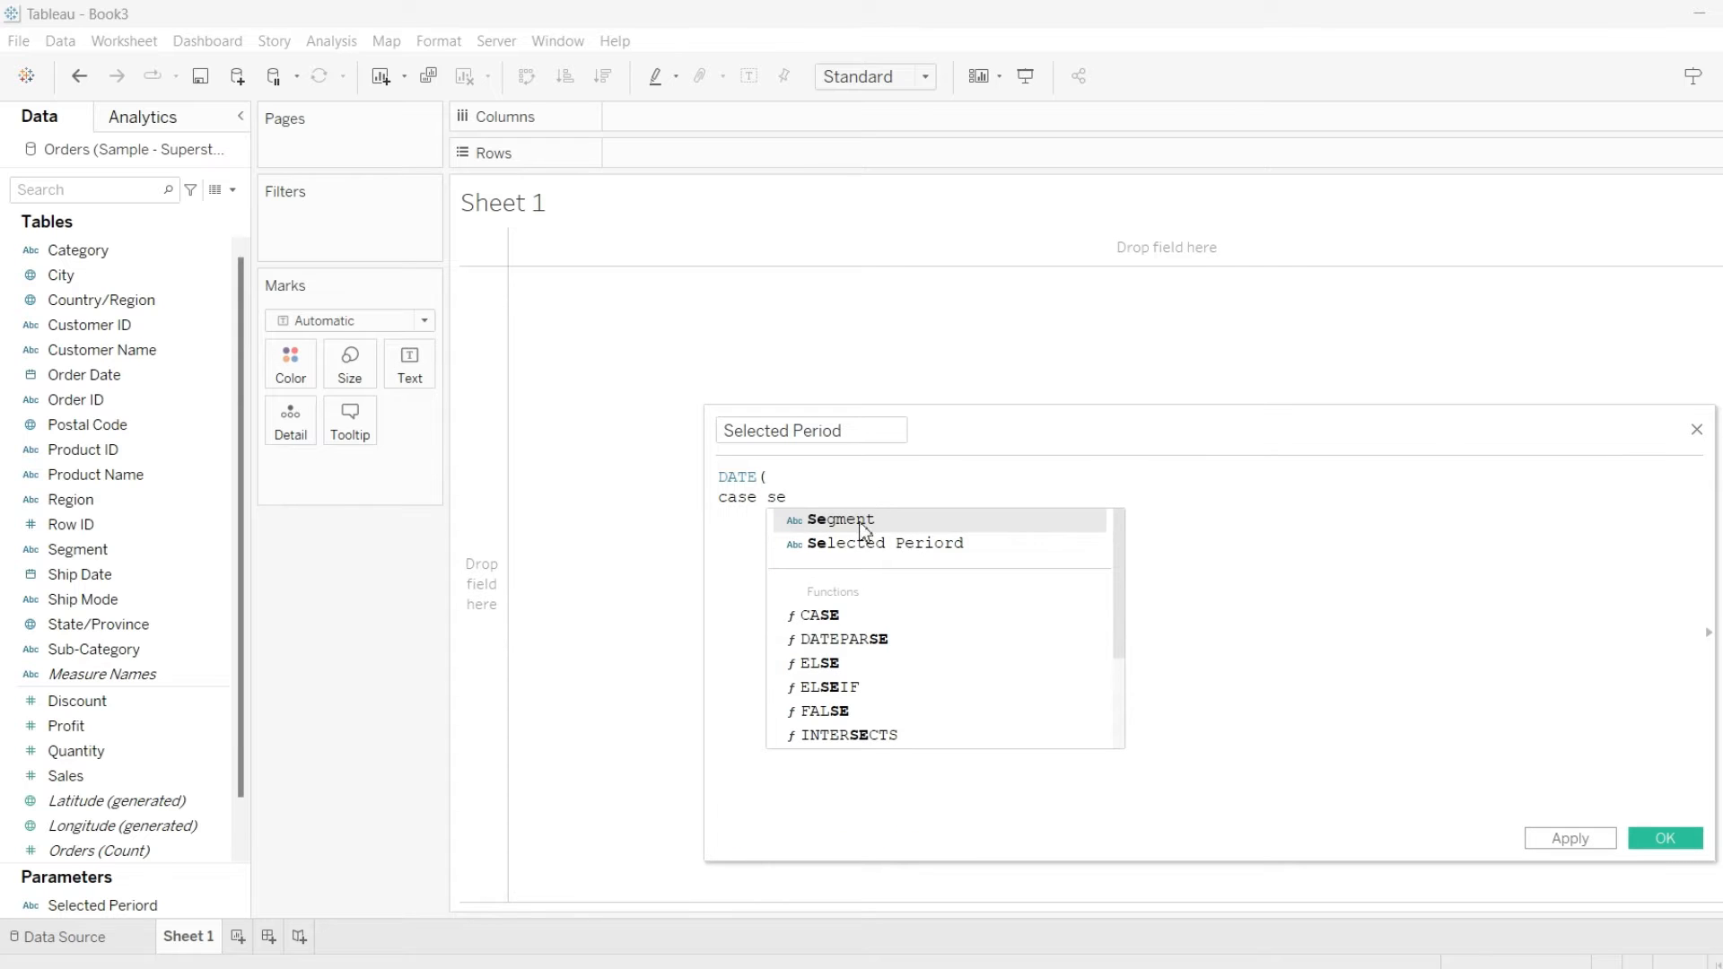
double_click(859, 545)
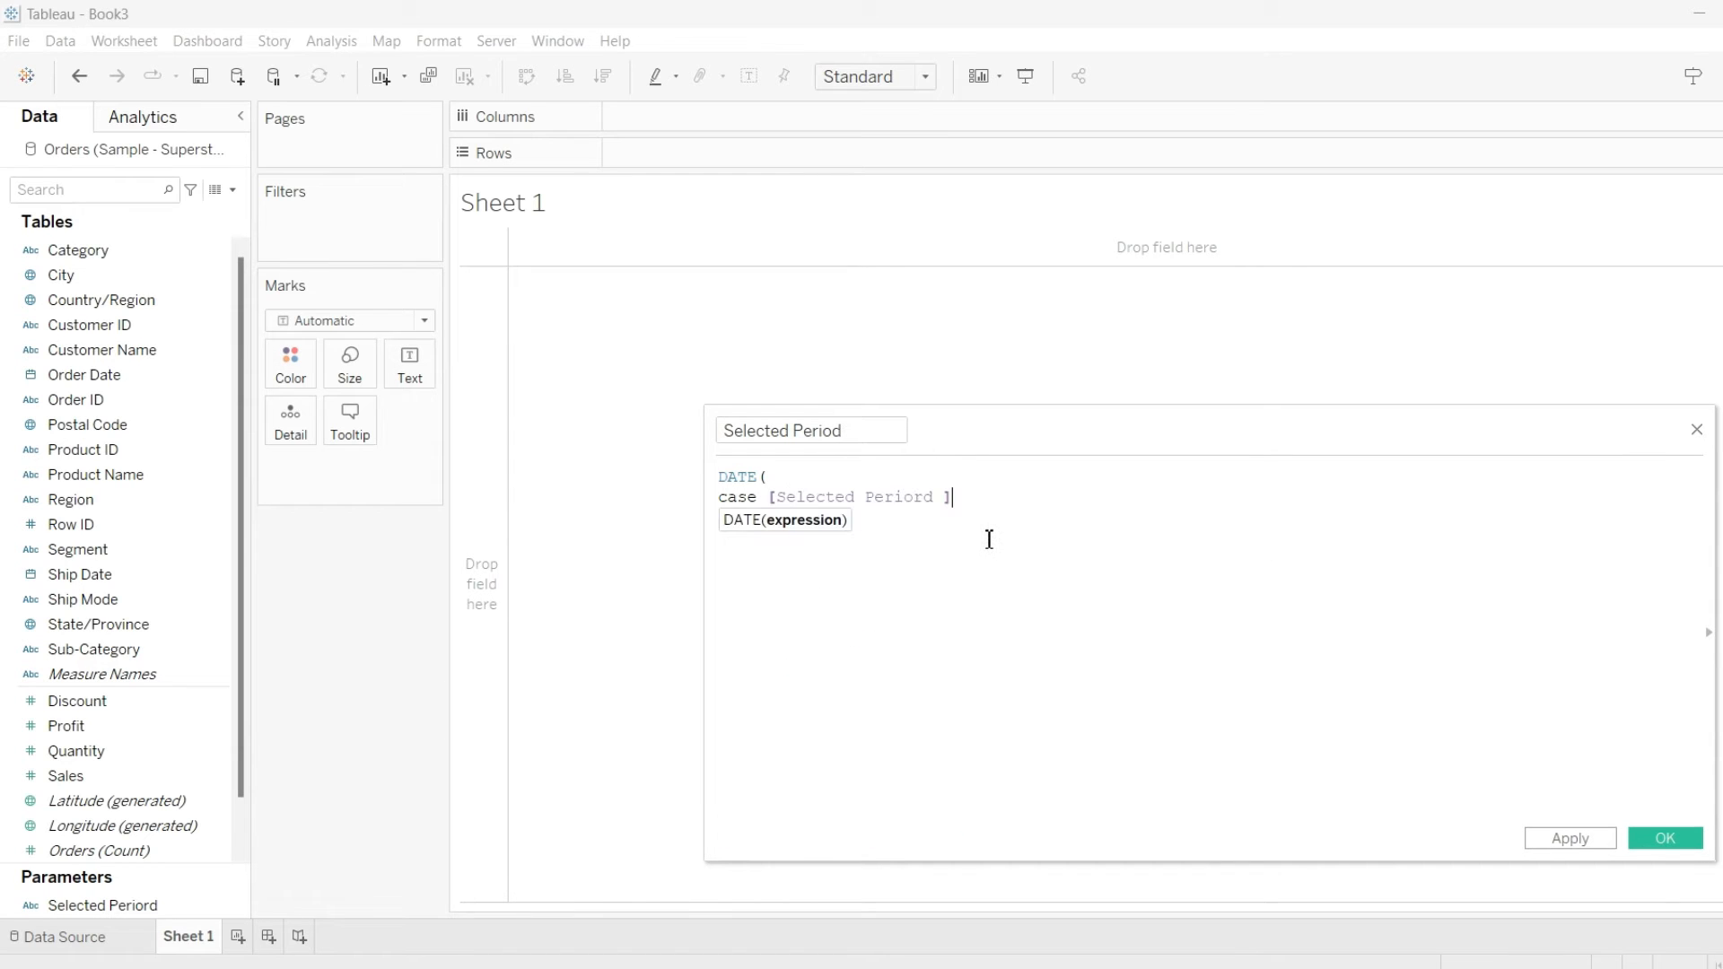
key("Return")
Add a WHEN 'week' branch returning DATETRUNC('week', [Order Date], 'sunday') to the formula
type("when 'wee")
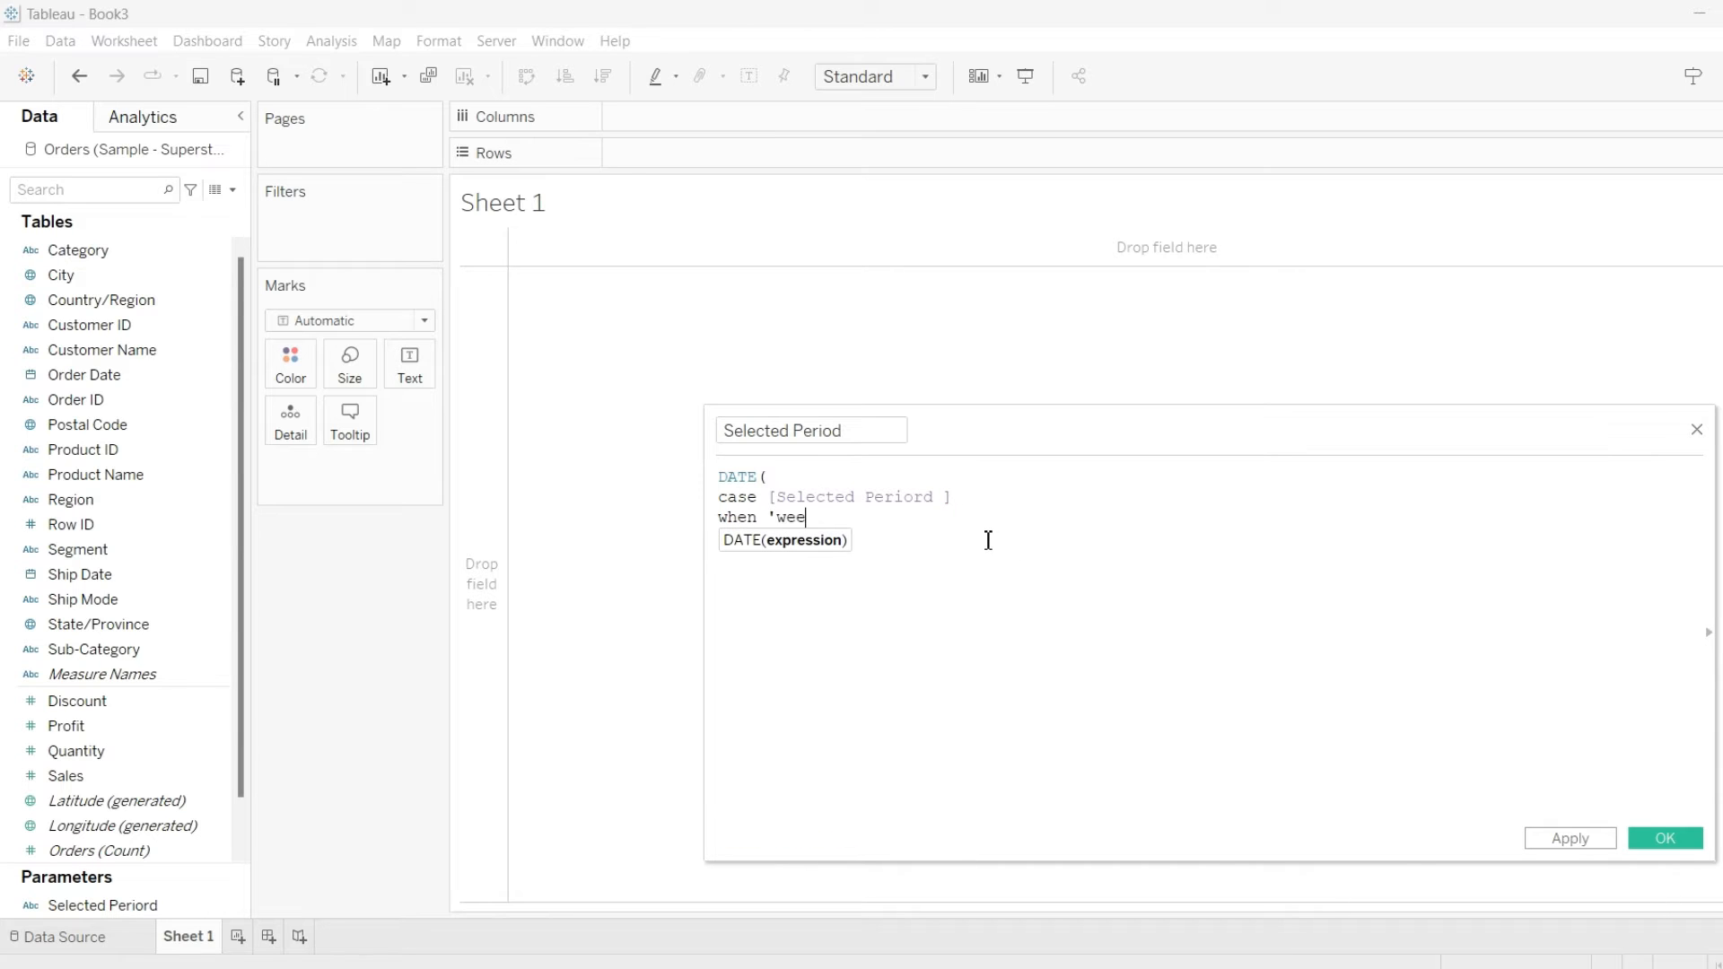
type("k' then dat")
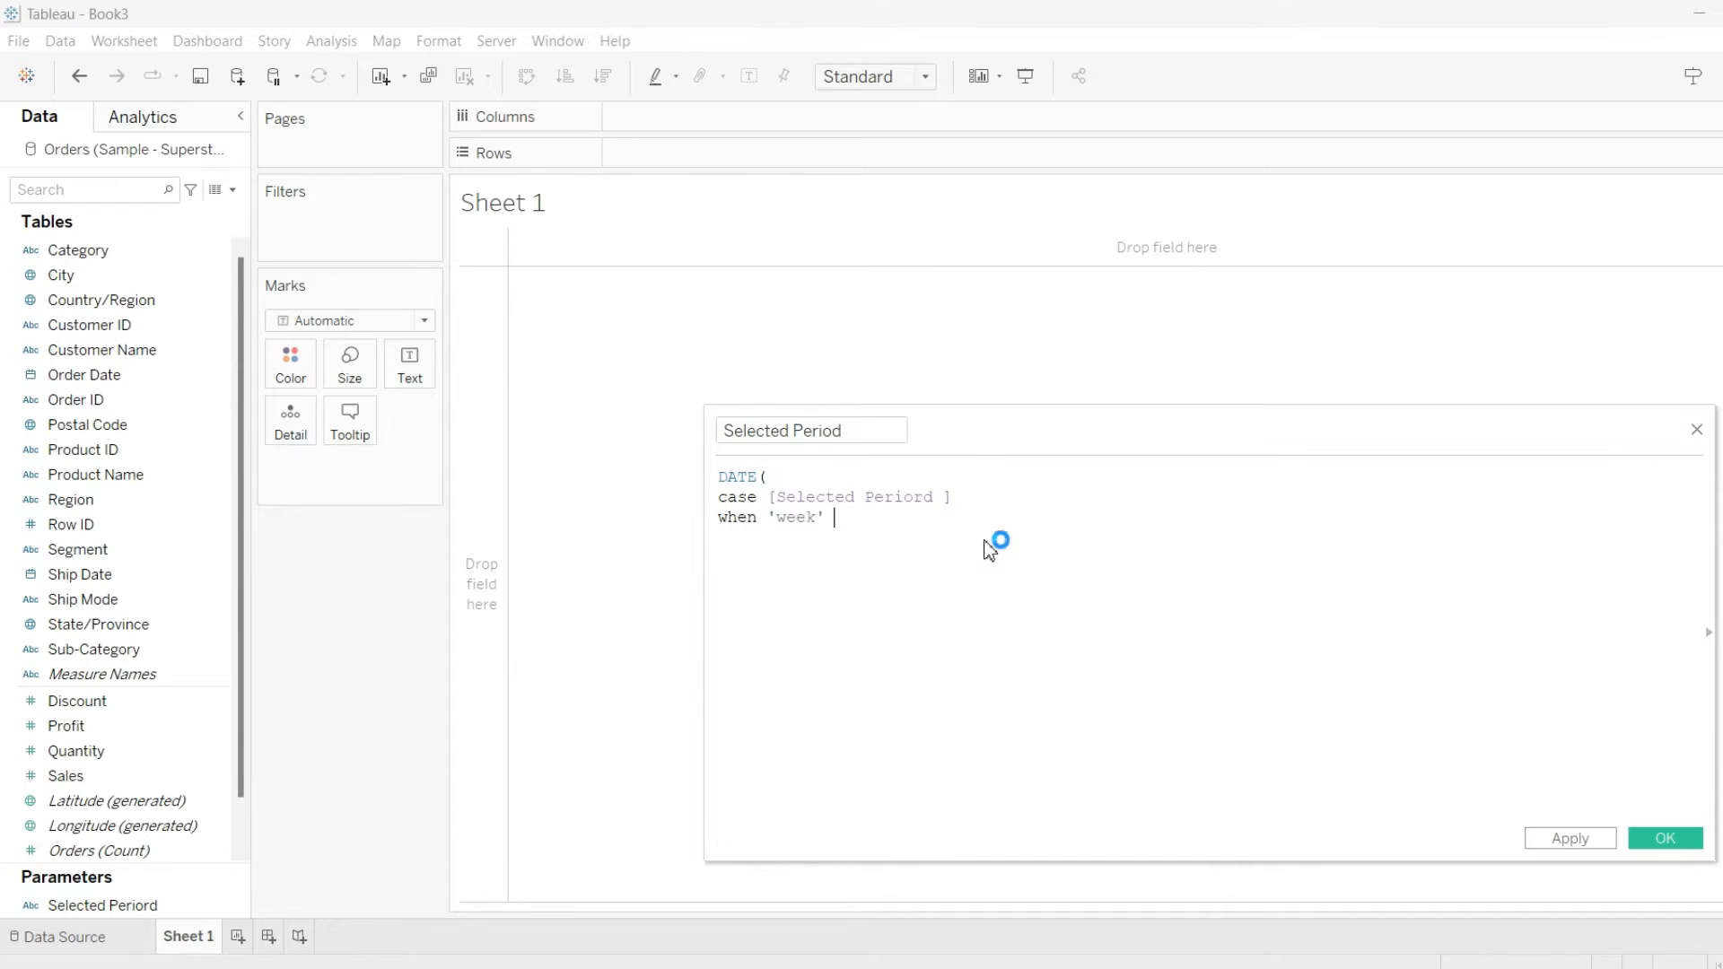
type("et")
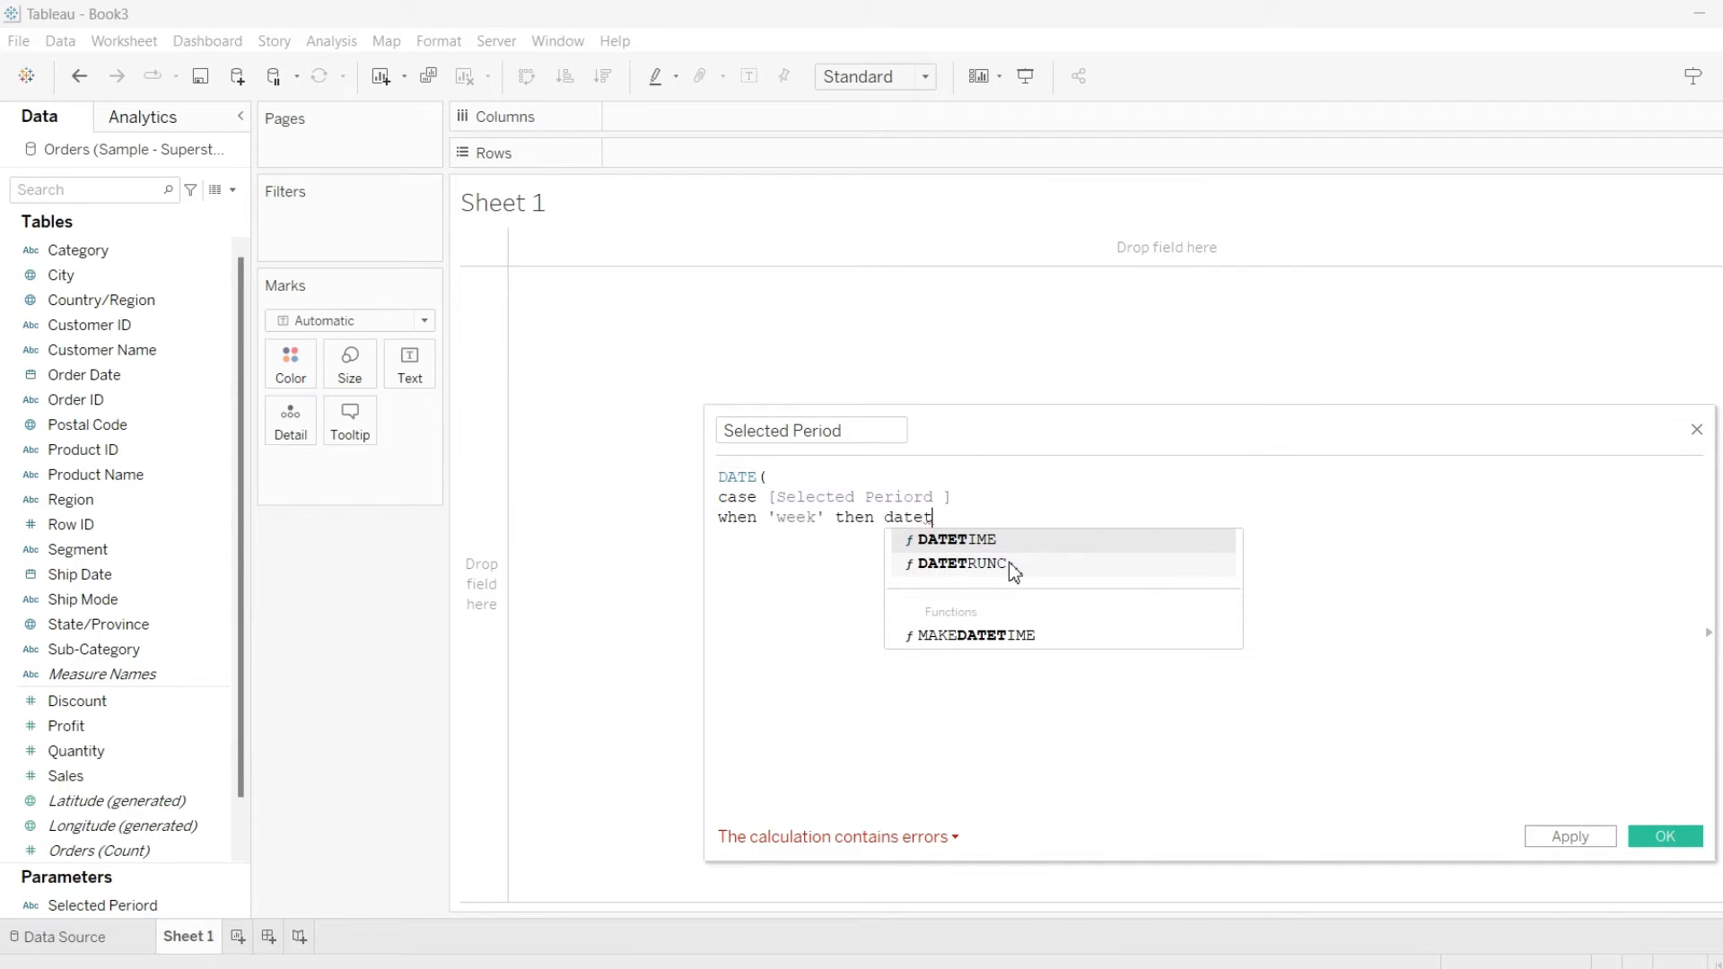
double_click(1014, 571)
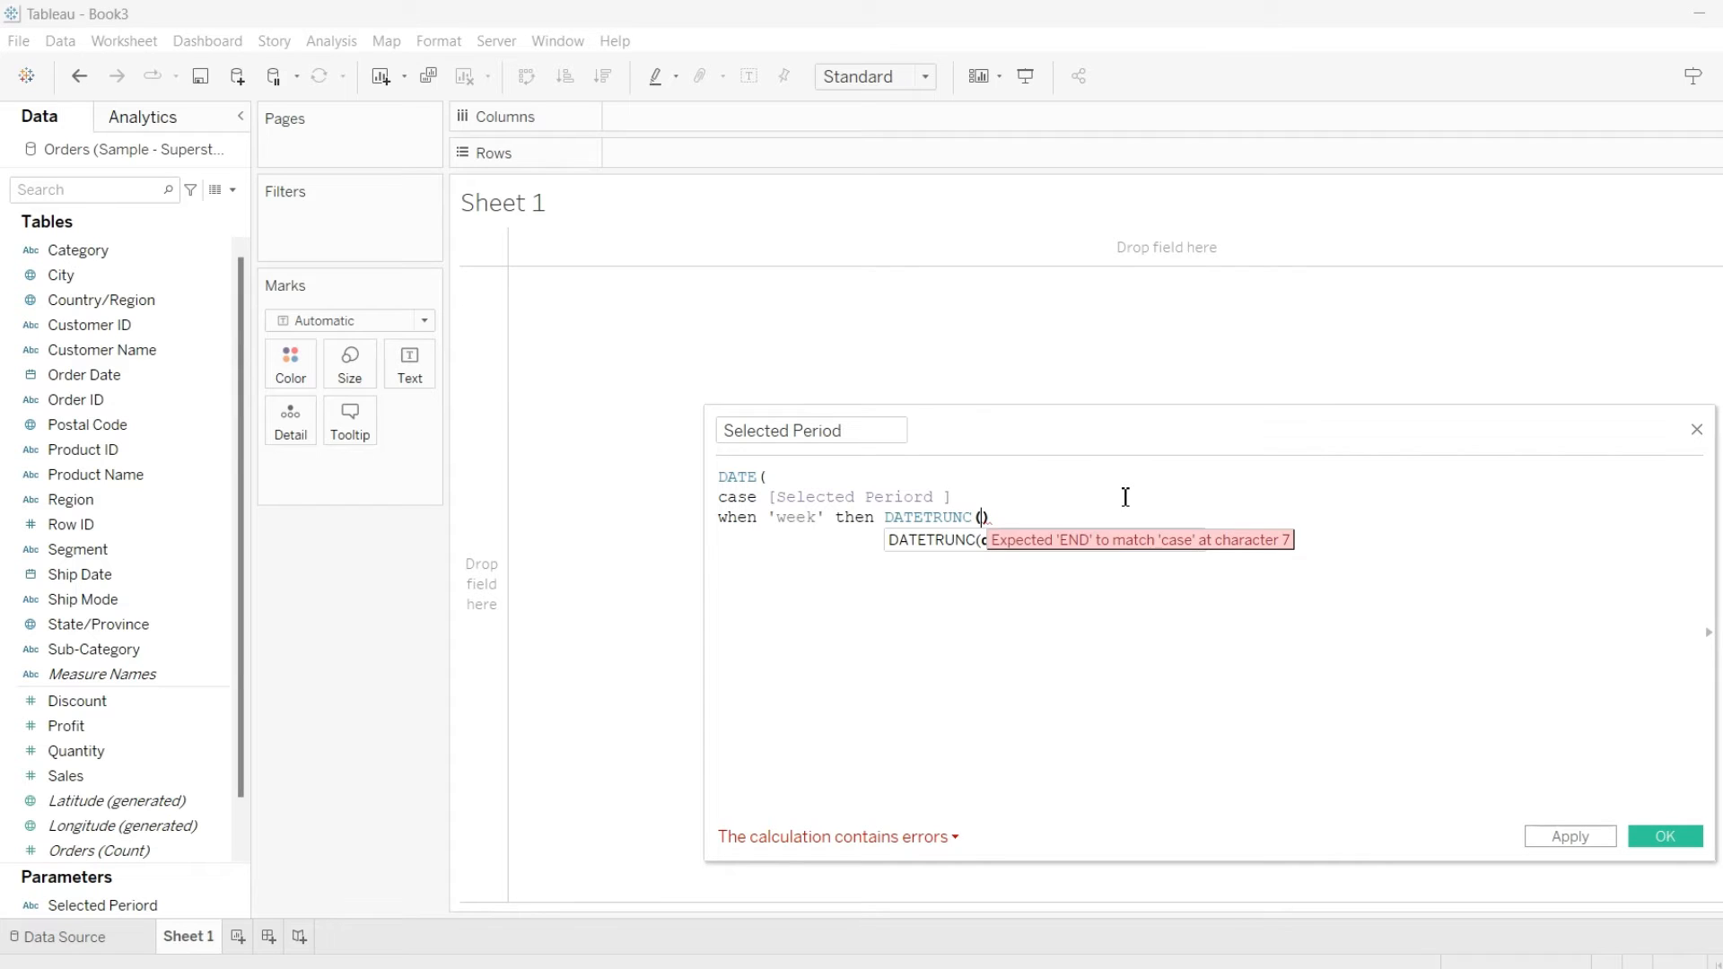
type("'week")
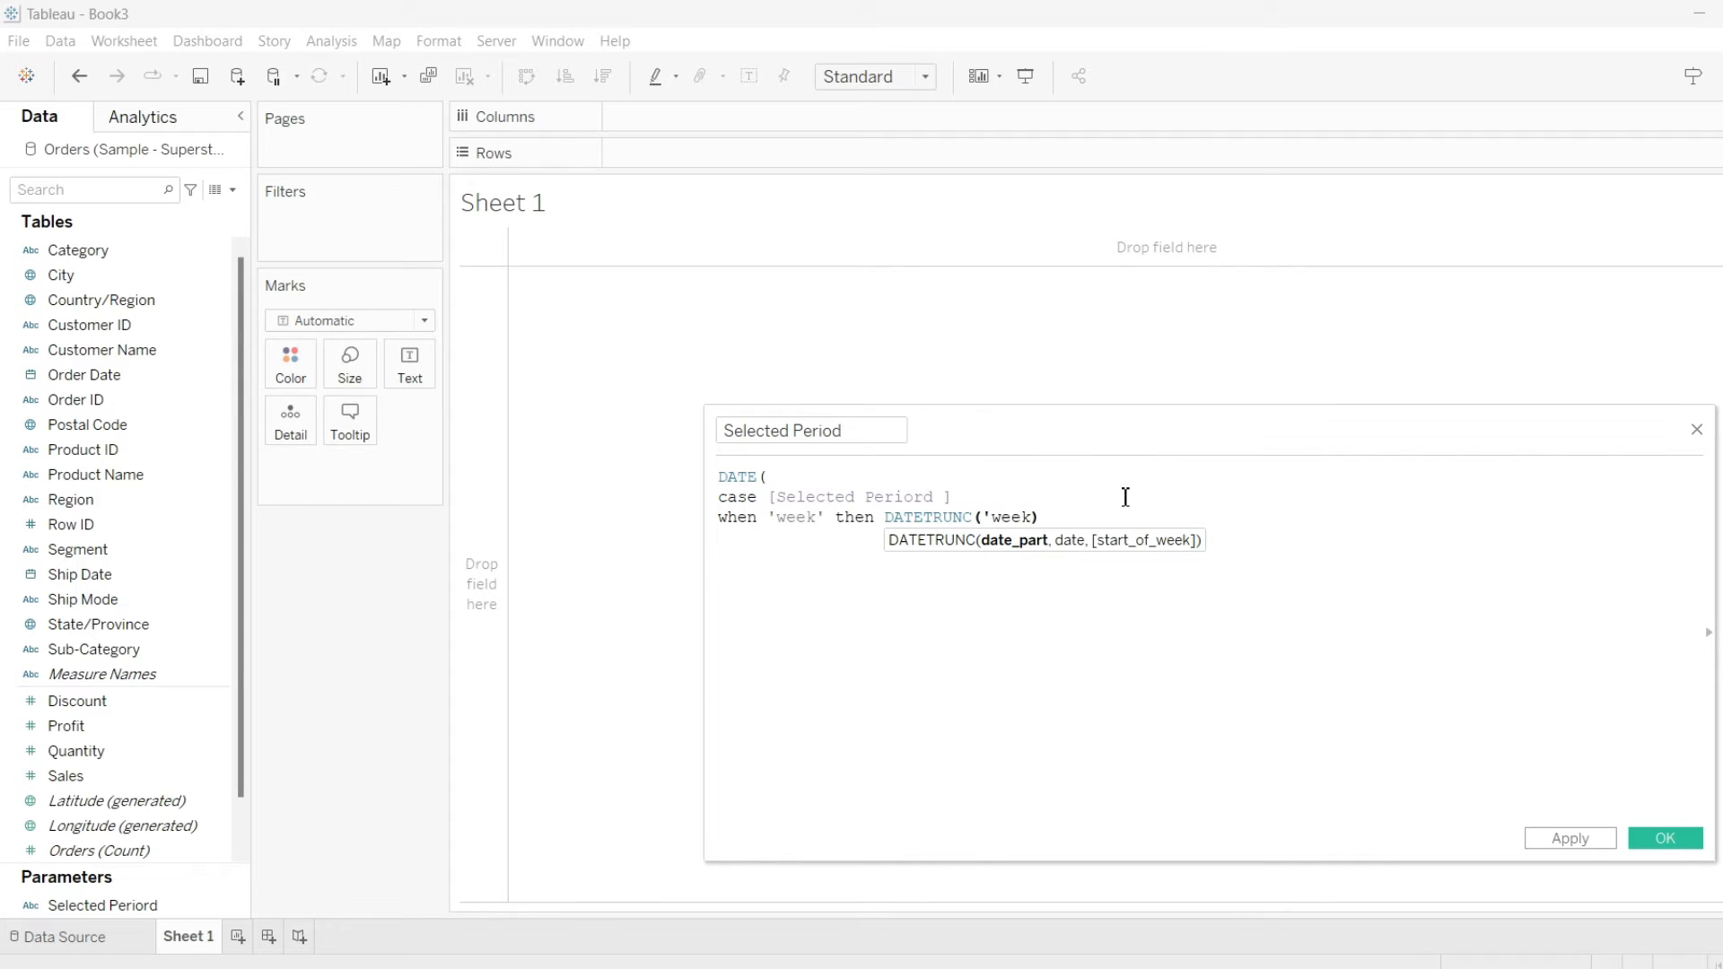
type("',")
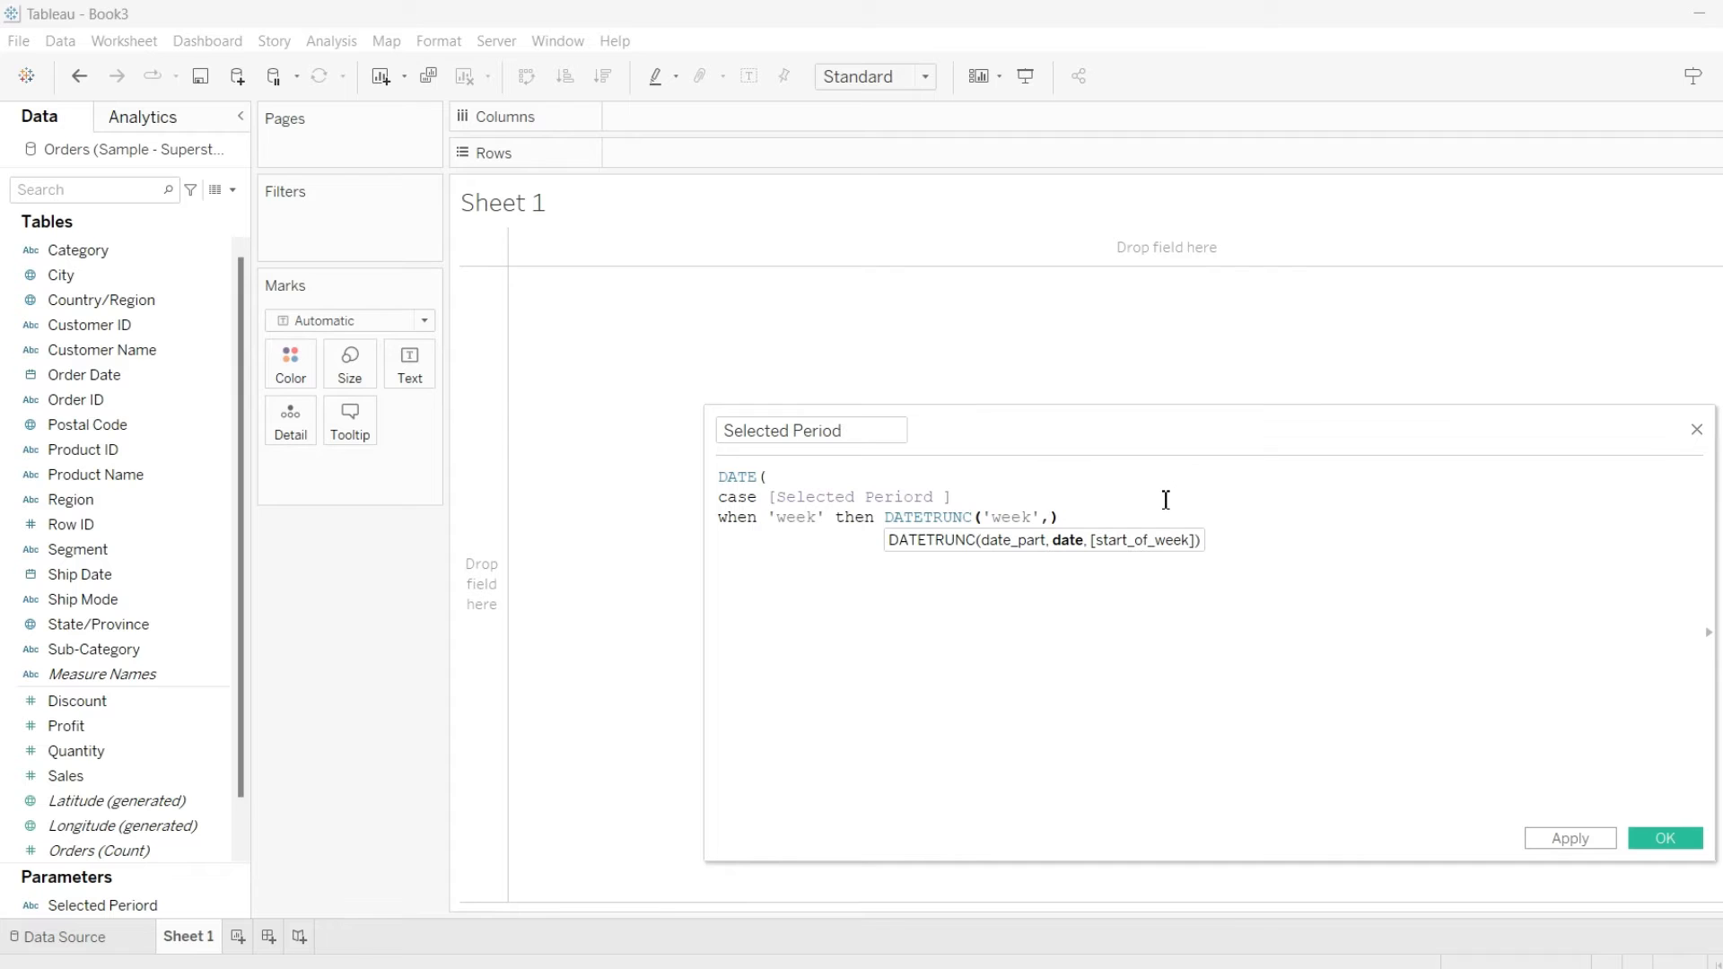
type("ord")
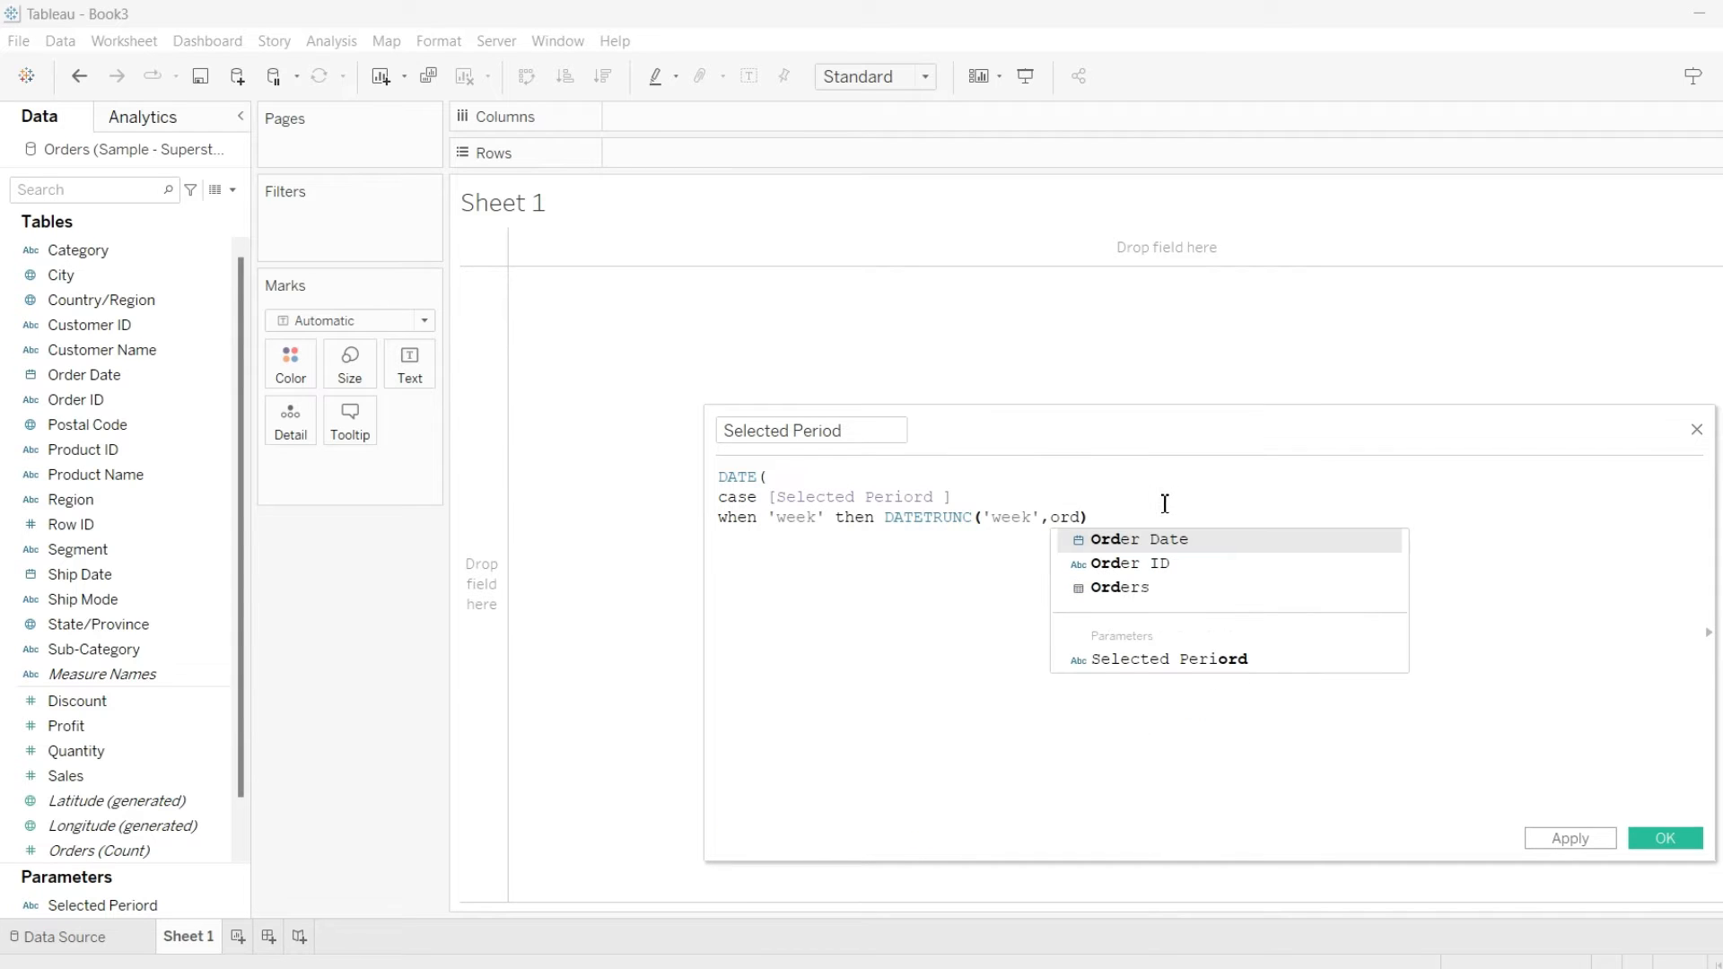
key("Return")
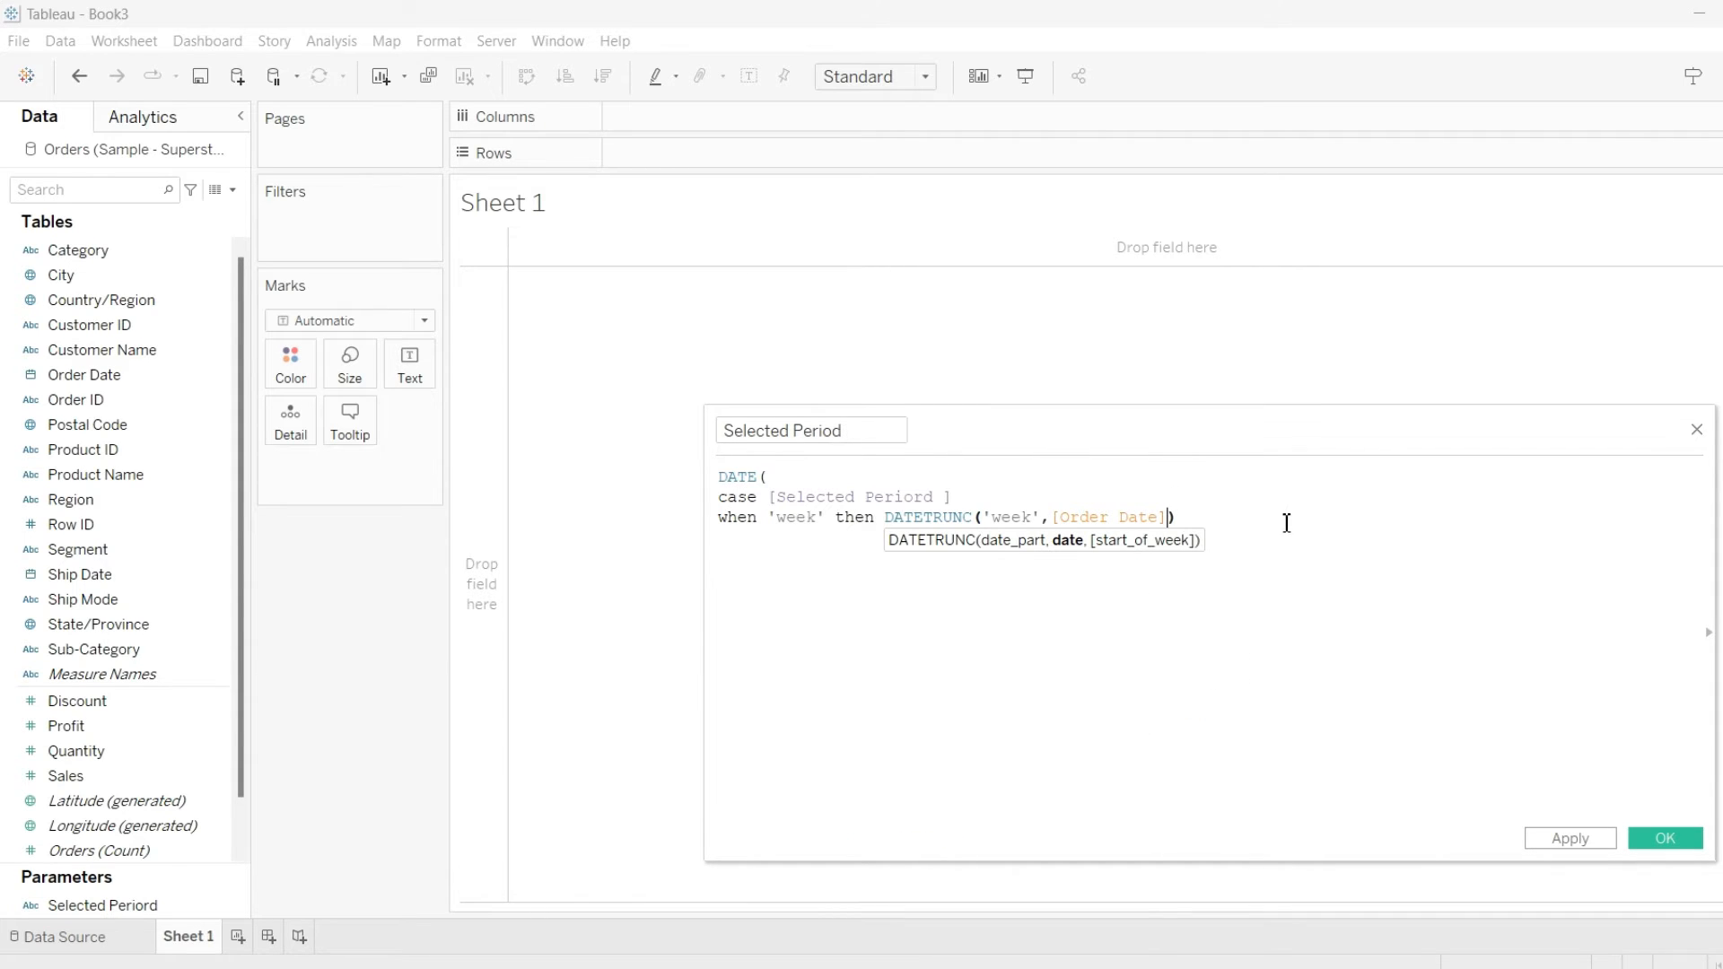
type(",")
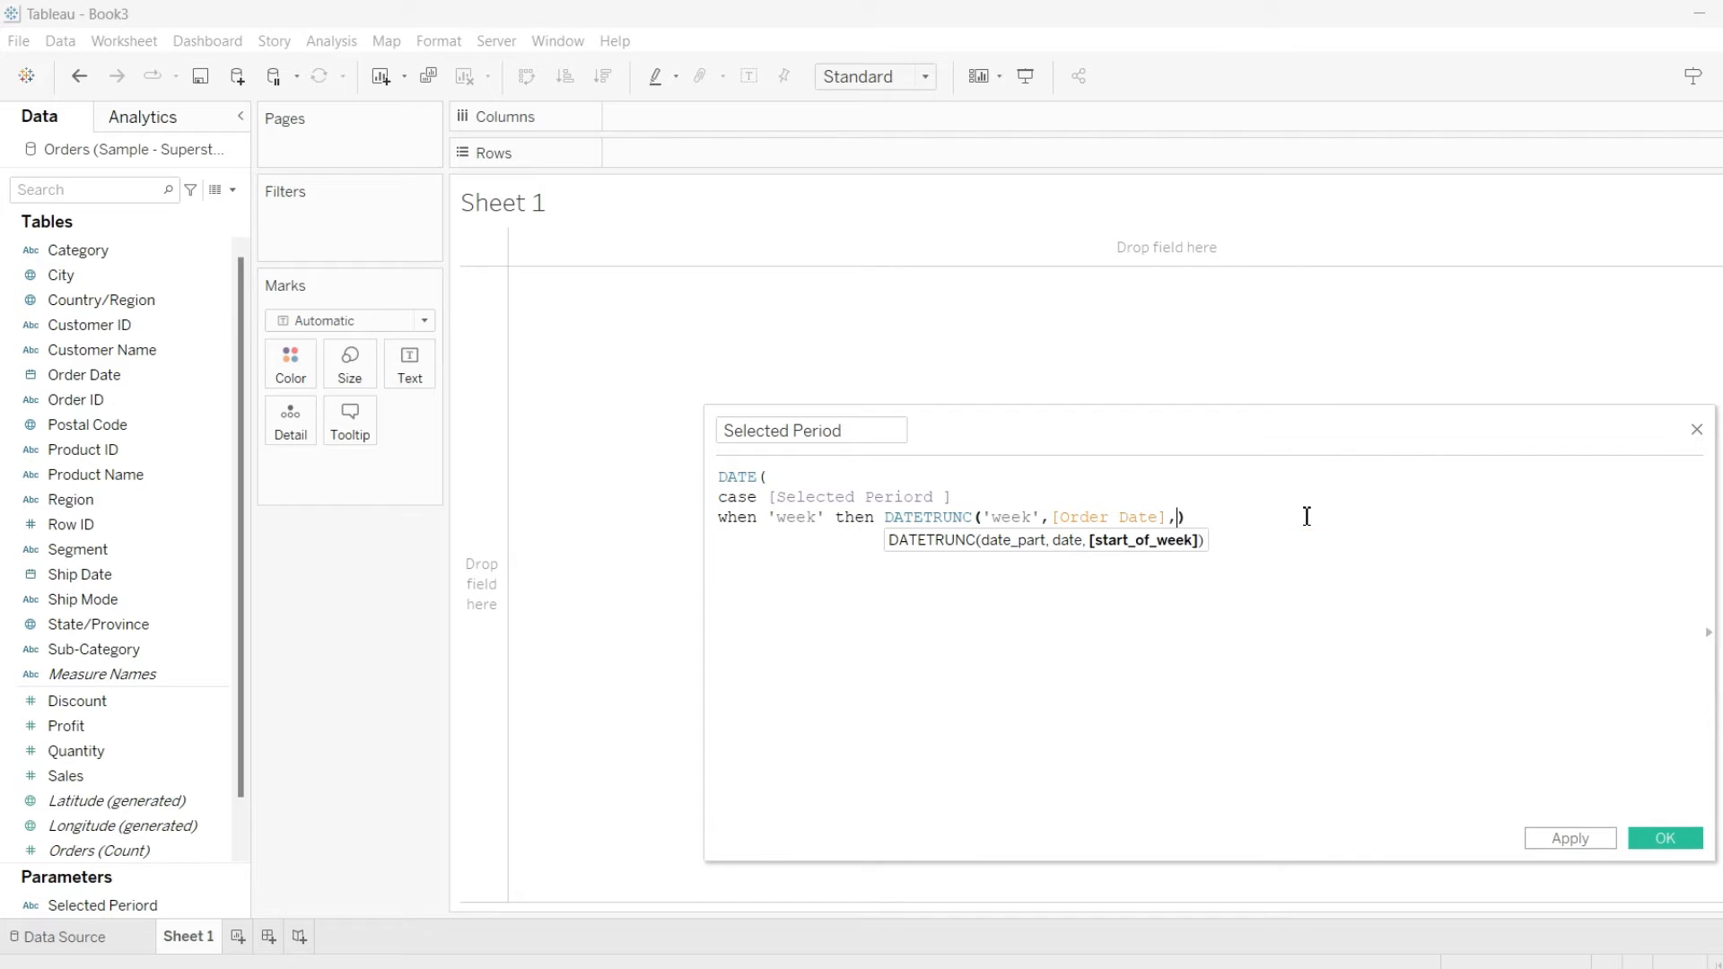
type("'sun")
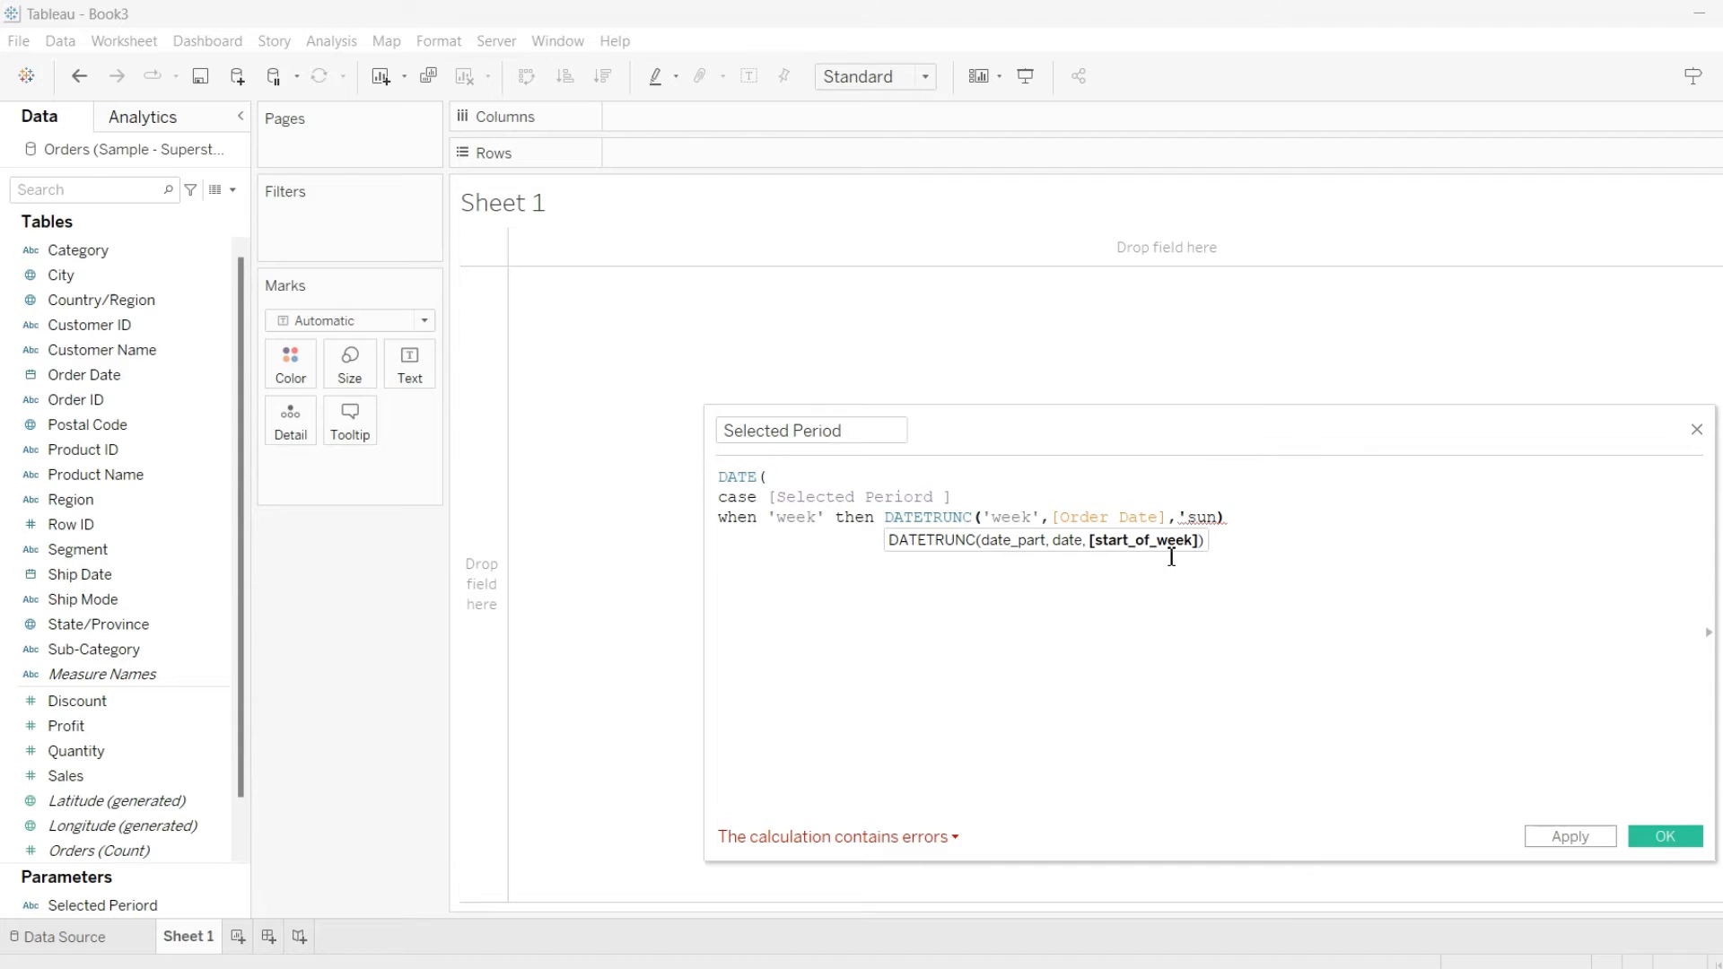
type("day")
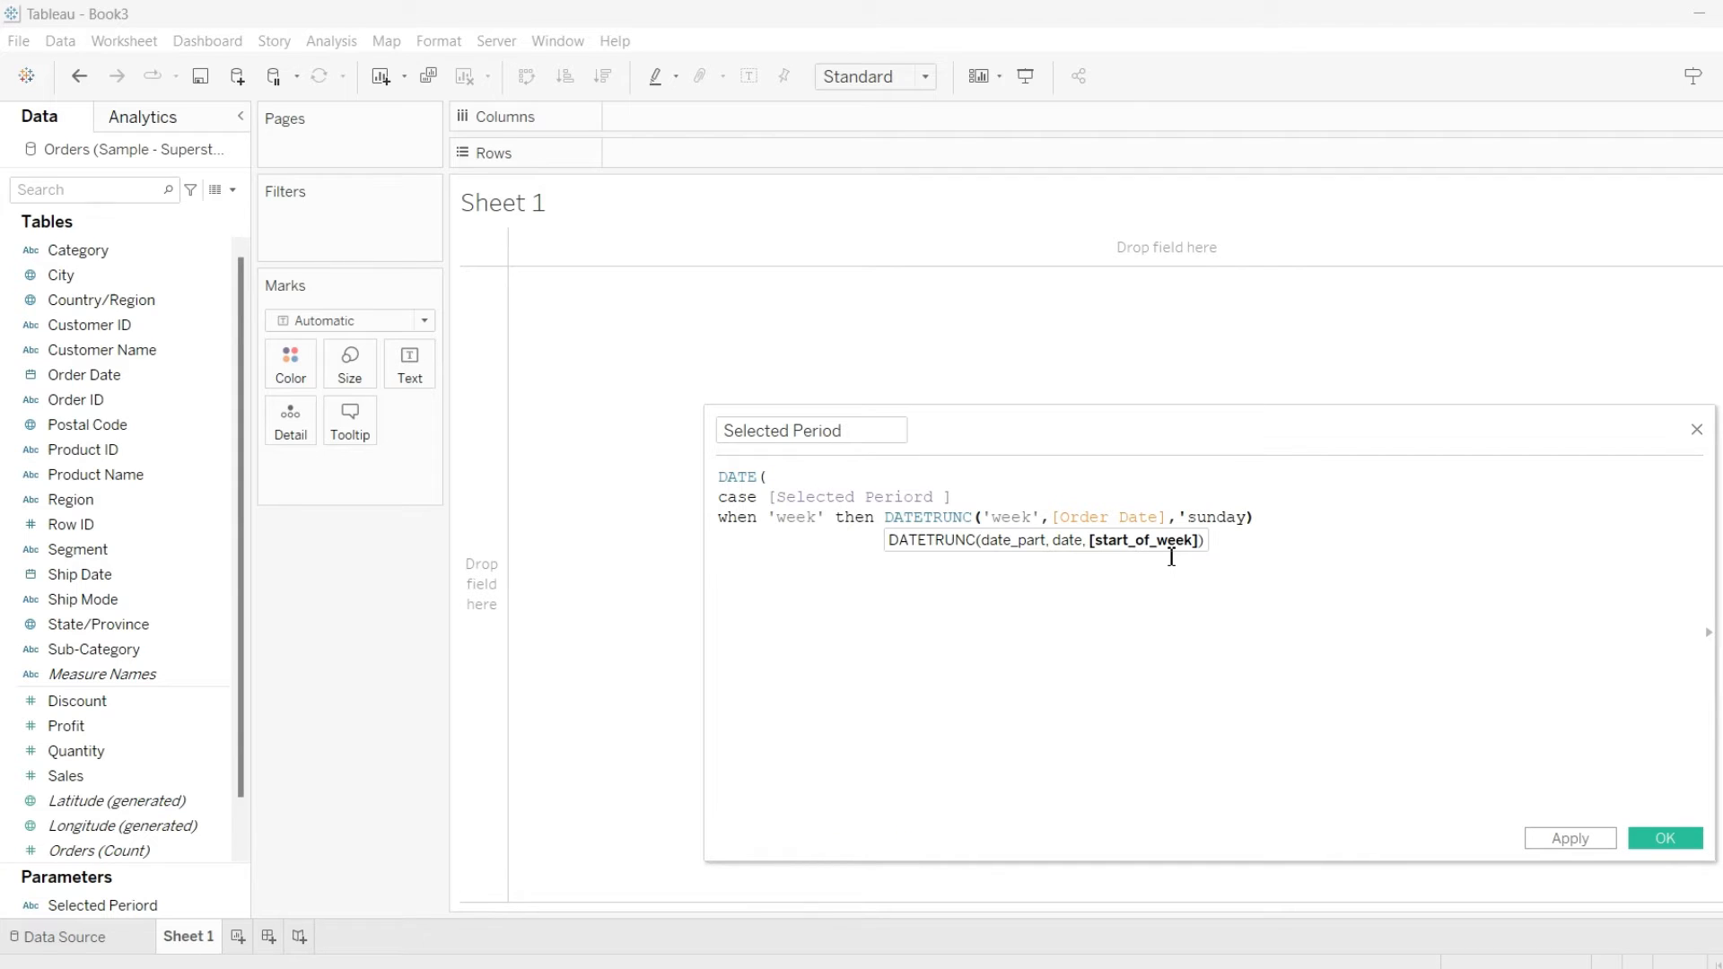
type("'")
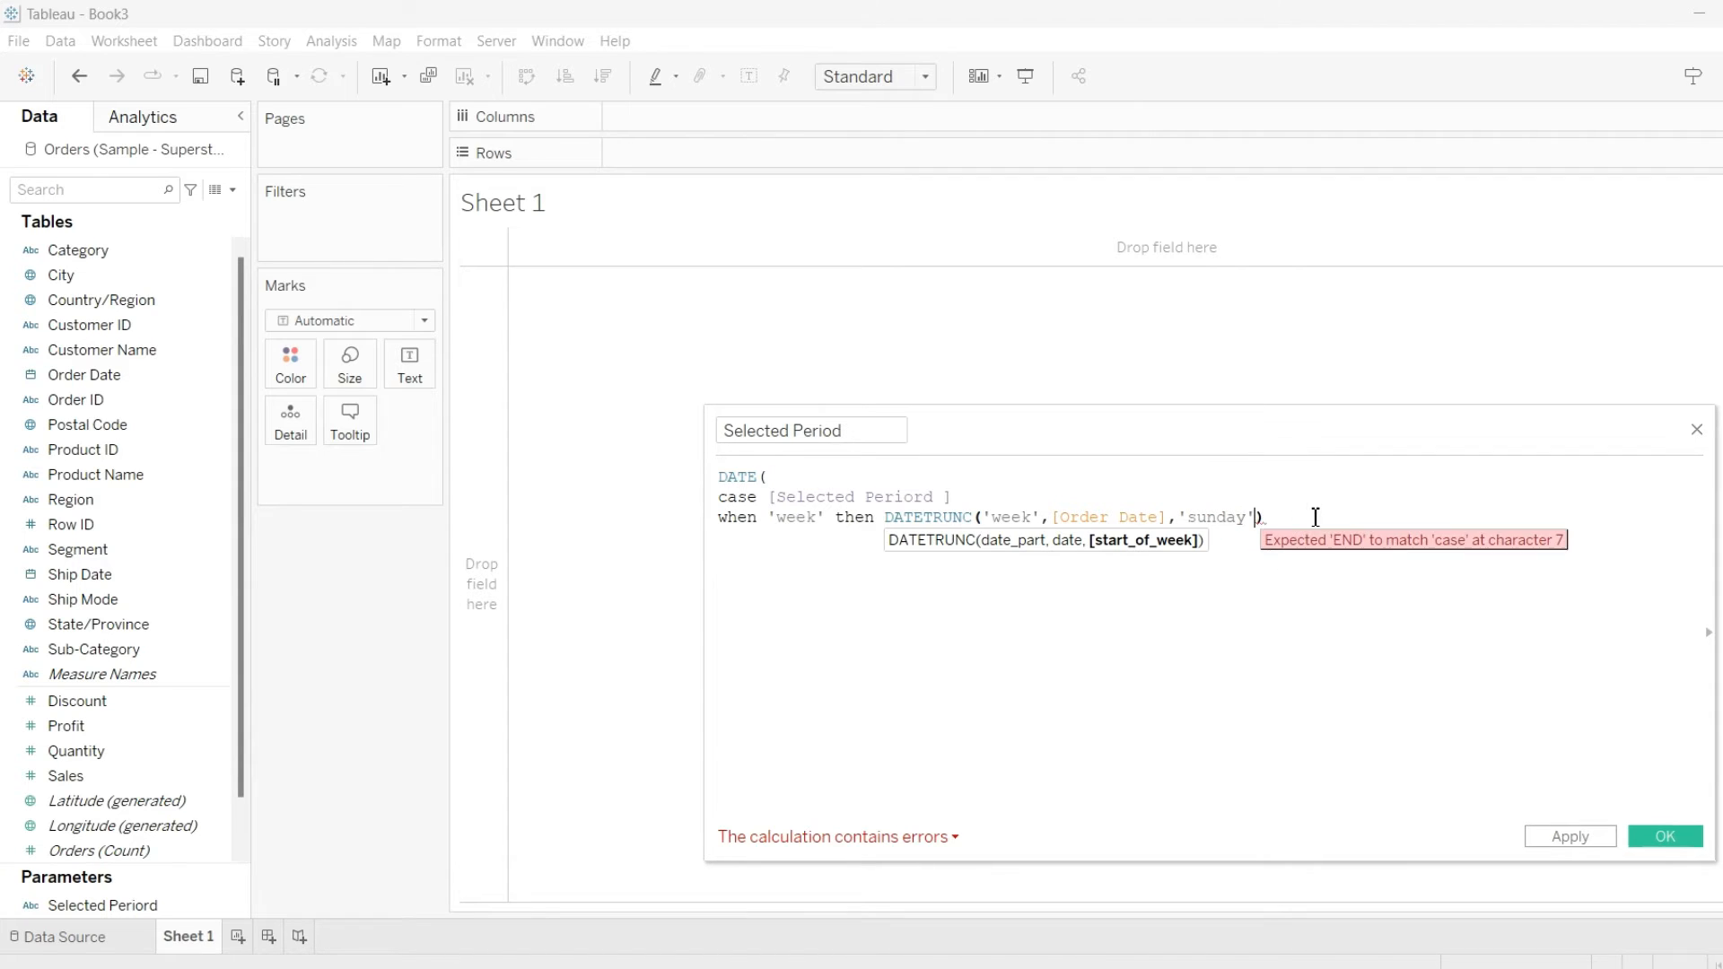
left_click(1319, 517)
key("Return")
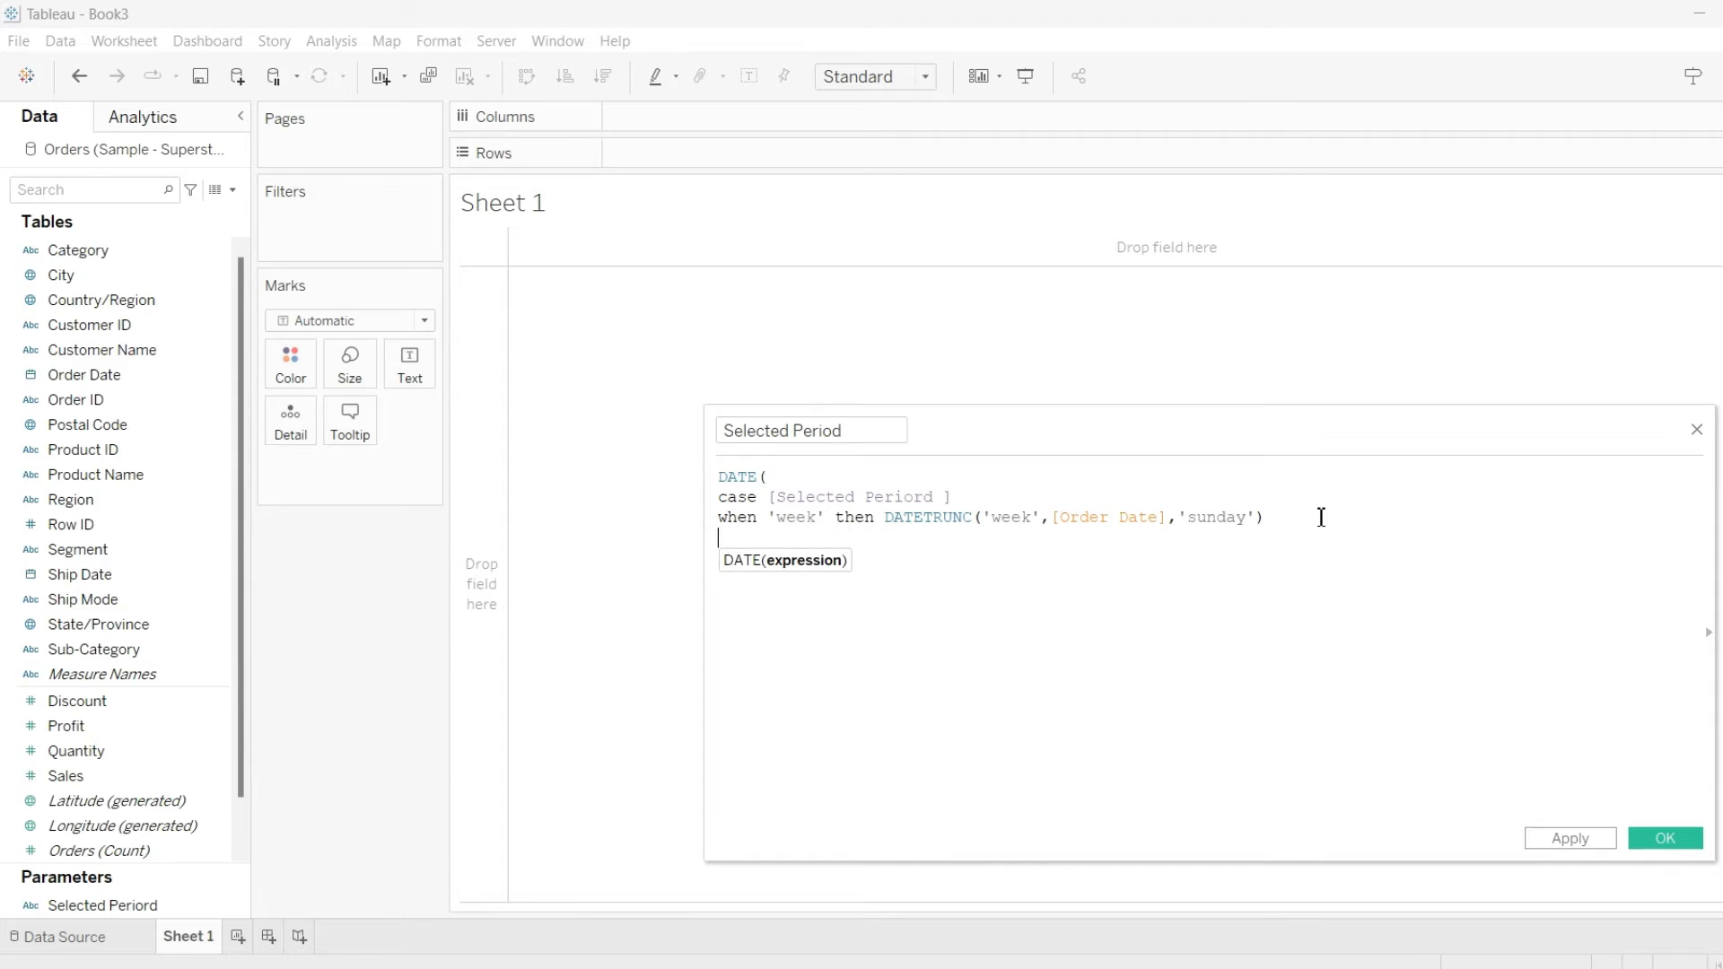
Add WHEN branches for 'Month', 'Quarter' and 'Year' using DATETRUNC on Order Date, close with END and the parenthesis, and save the field
type("when 'month' THEN DATETRUNC('month',[Order Date")
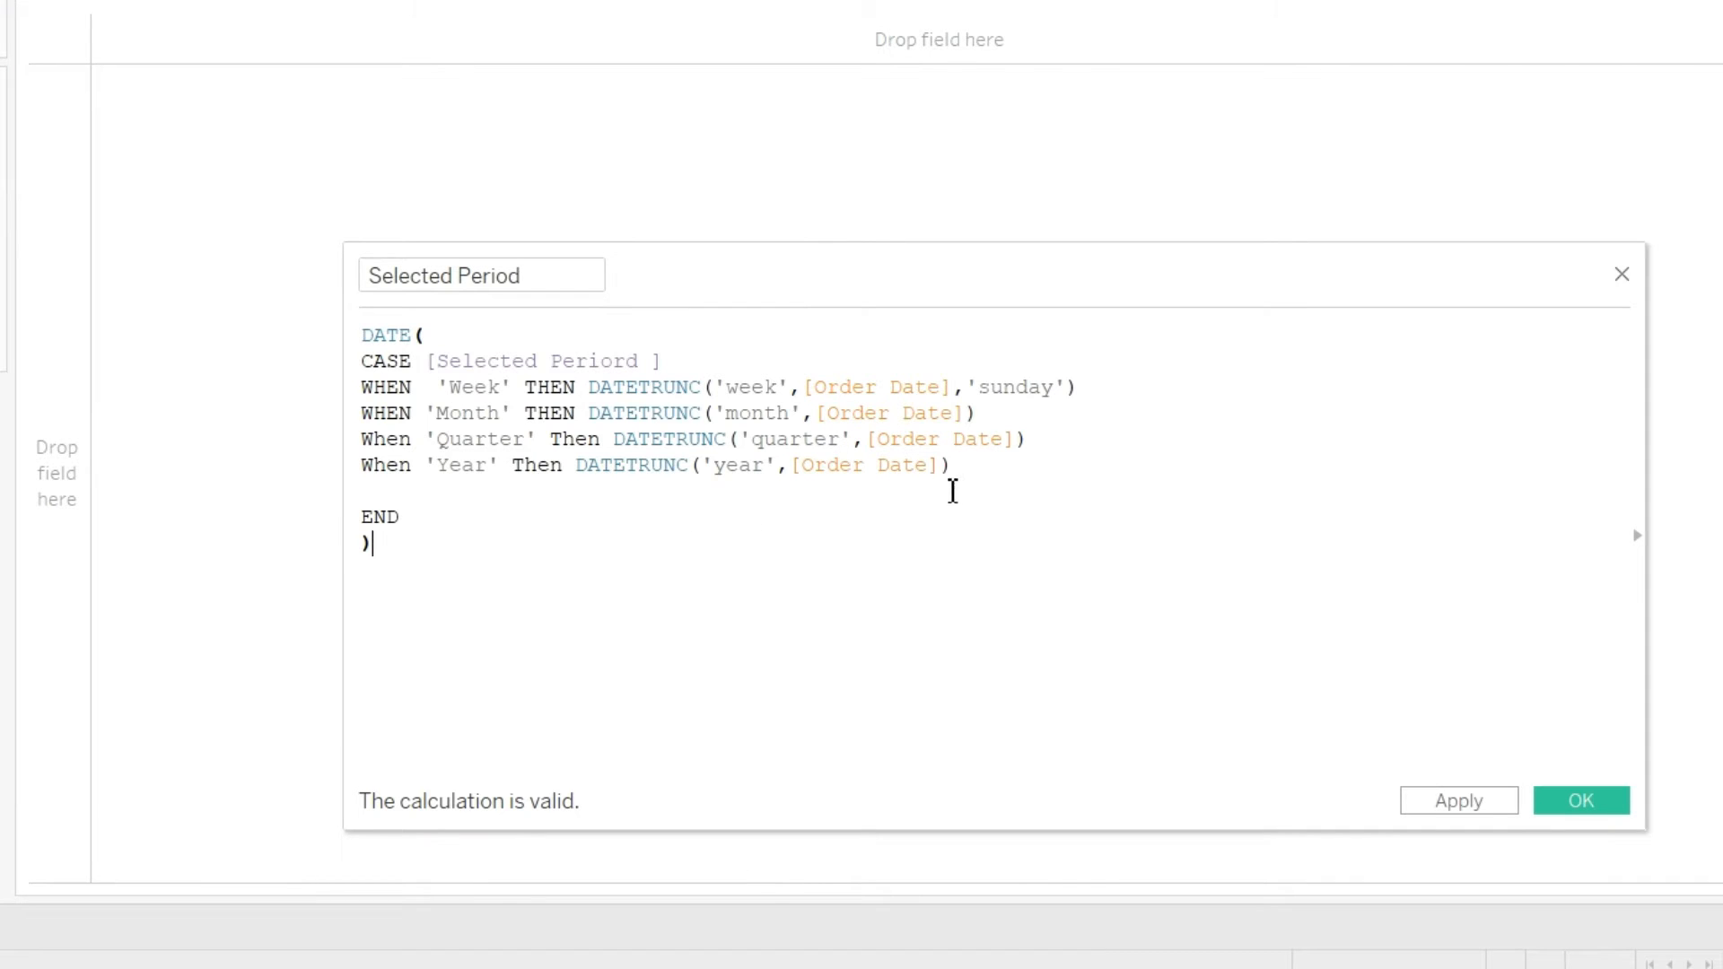
left_click(551, 467)
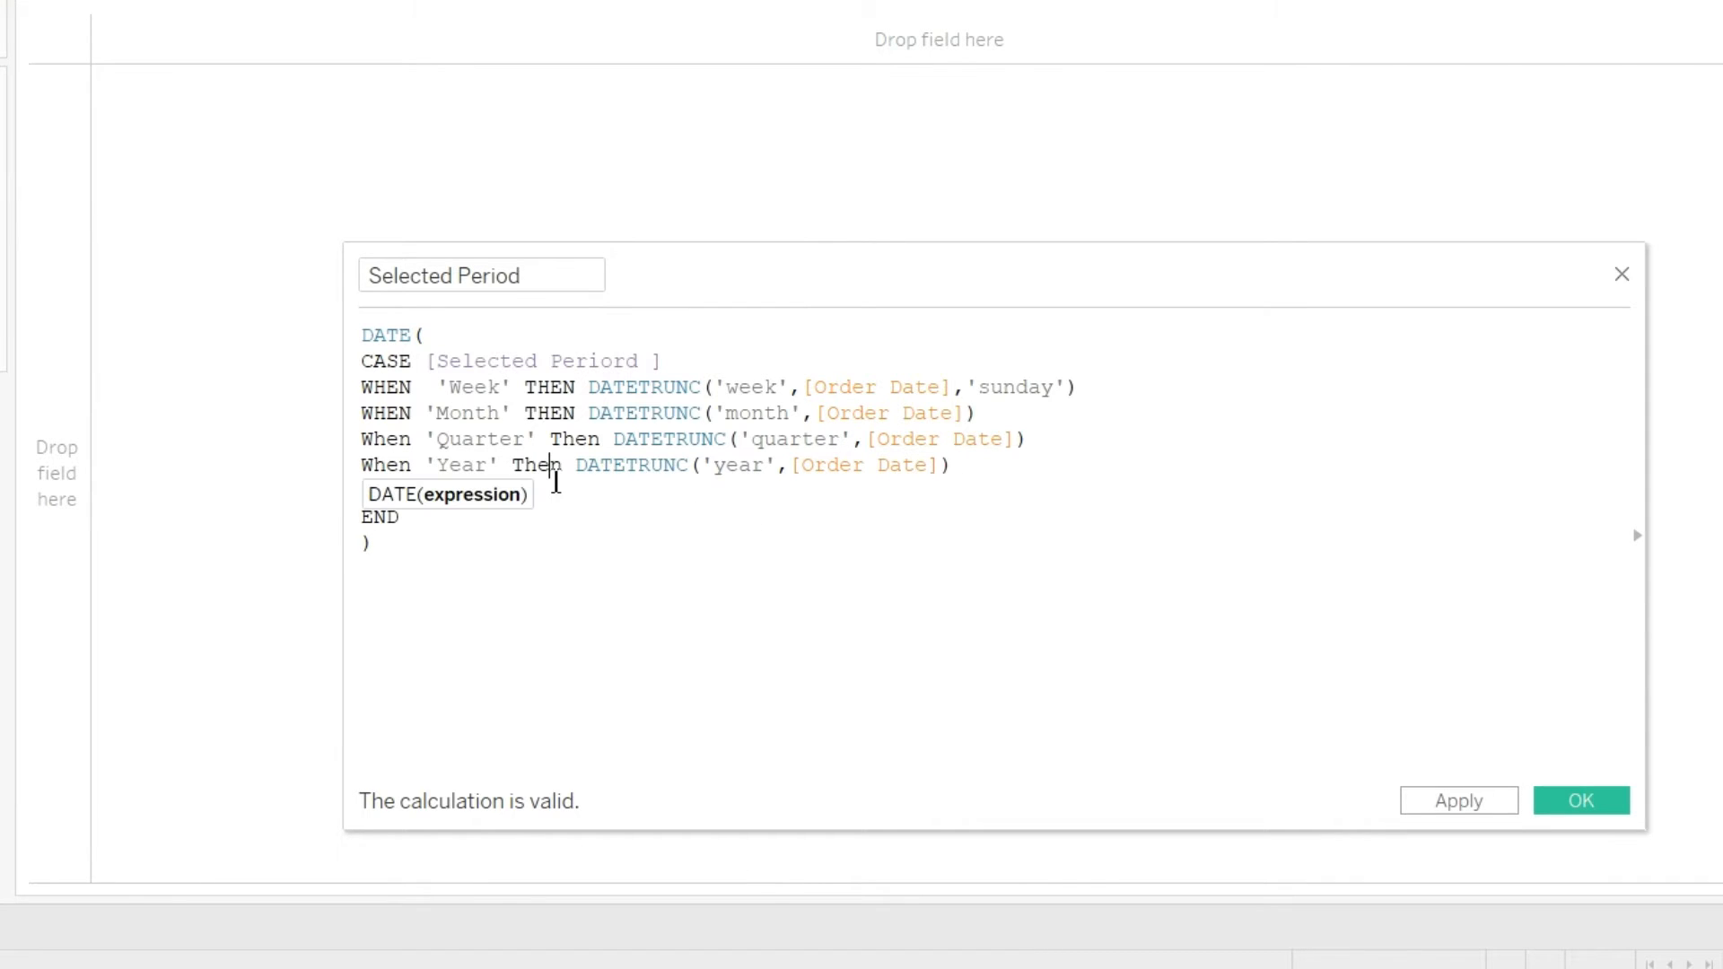
left_click(668, 555)
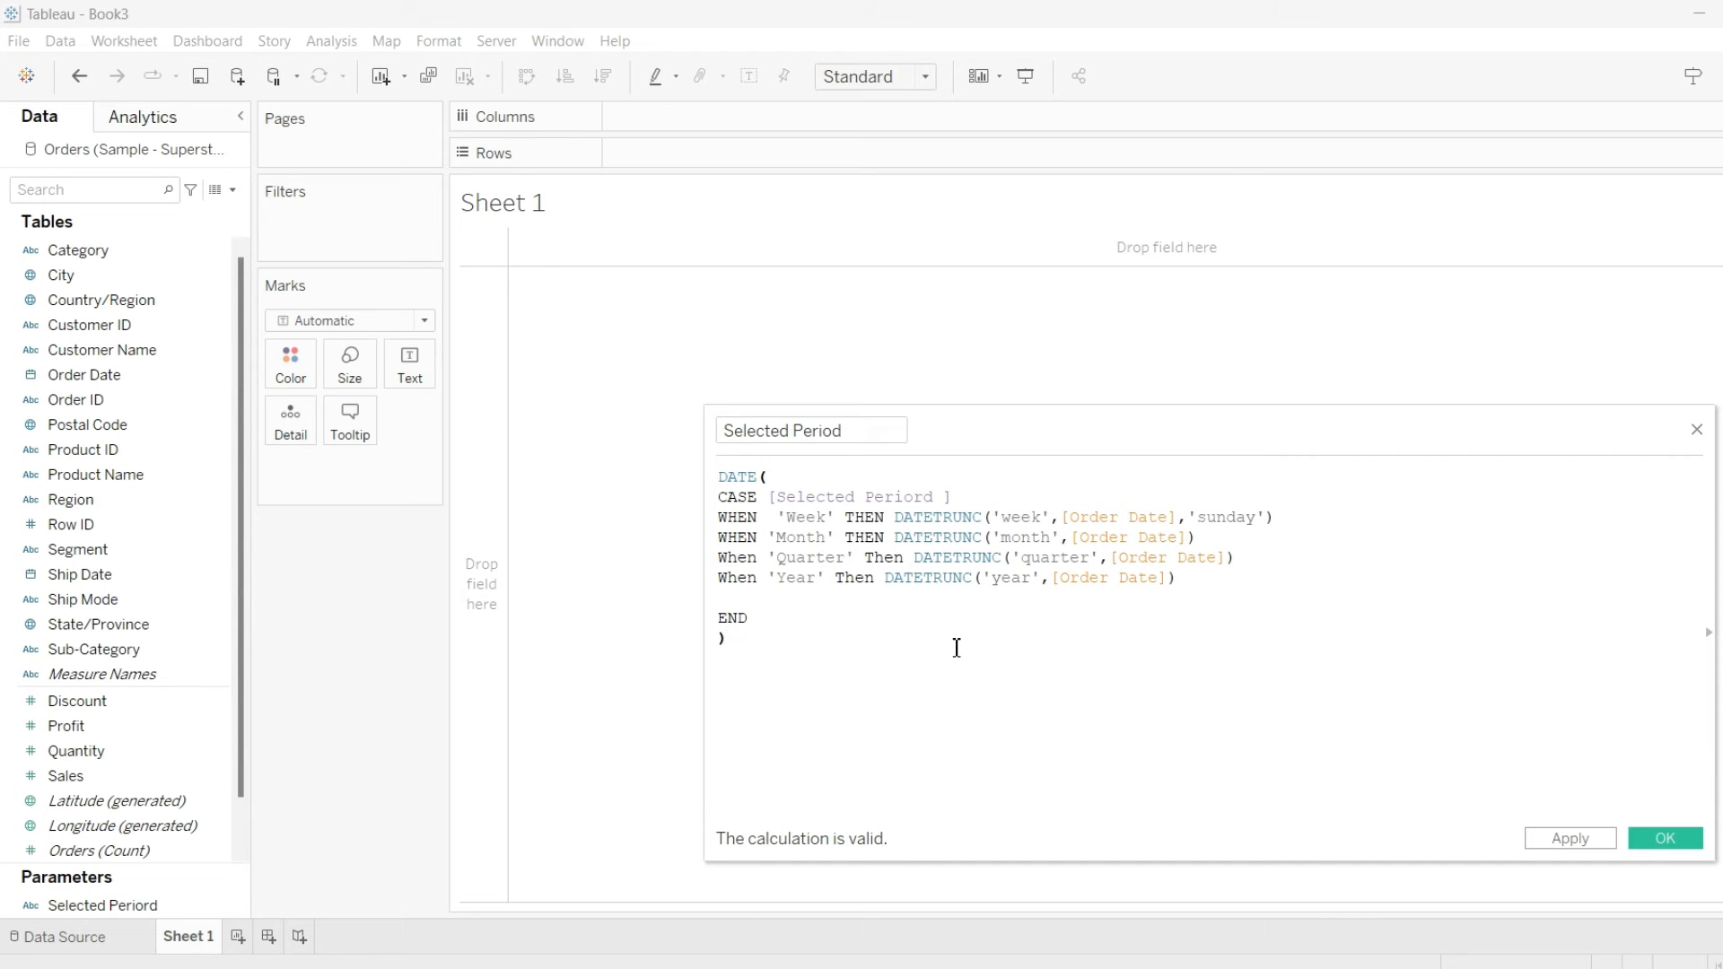
left_click(1666, 842)
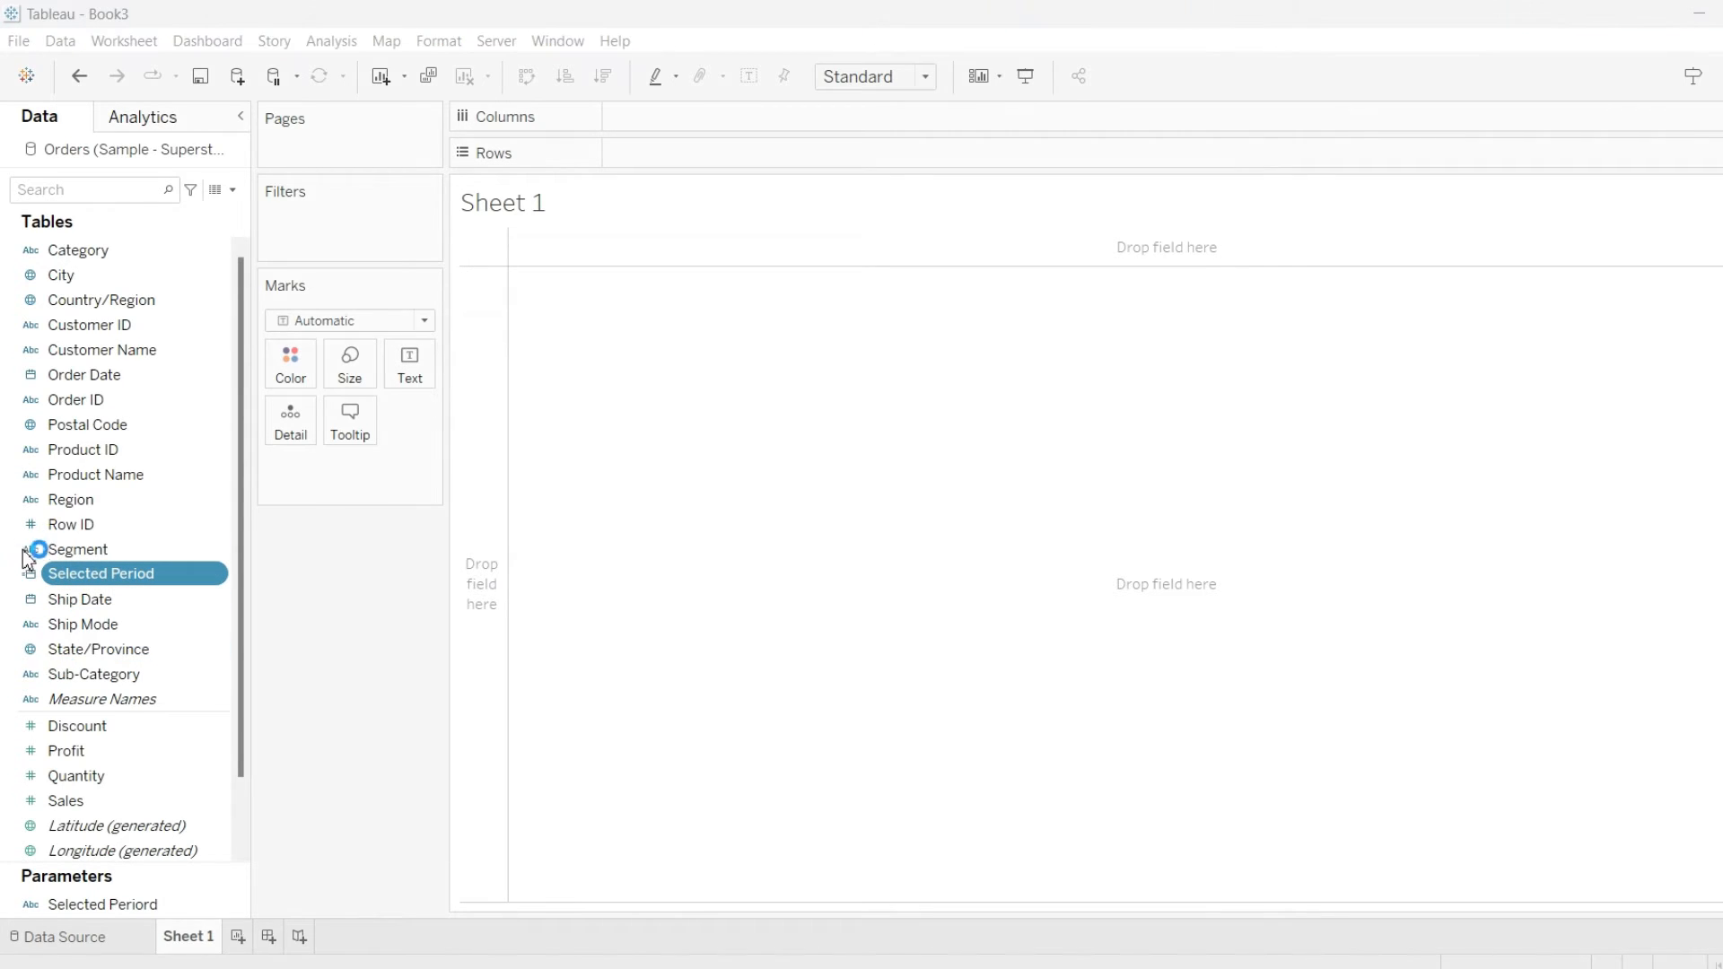
Change the Selected Period calculated field's data type to Date
mouse_move(7, 558)
left_mouse_down()
mouse_move(28, 590)
mouse_move(239, 594)
left_mouse_up()
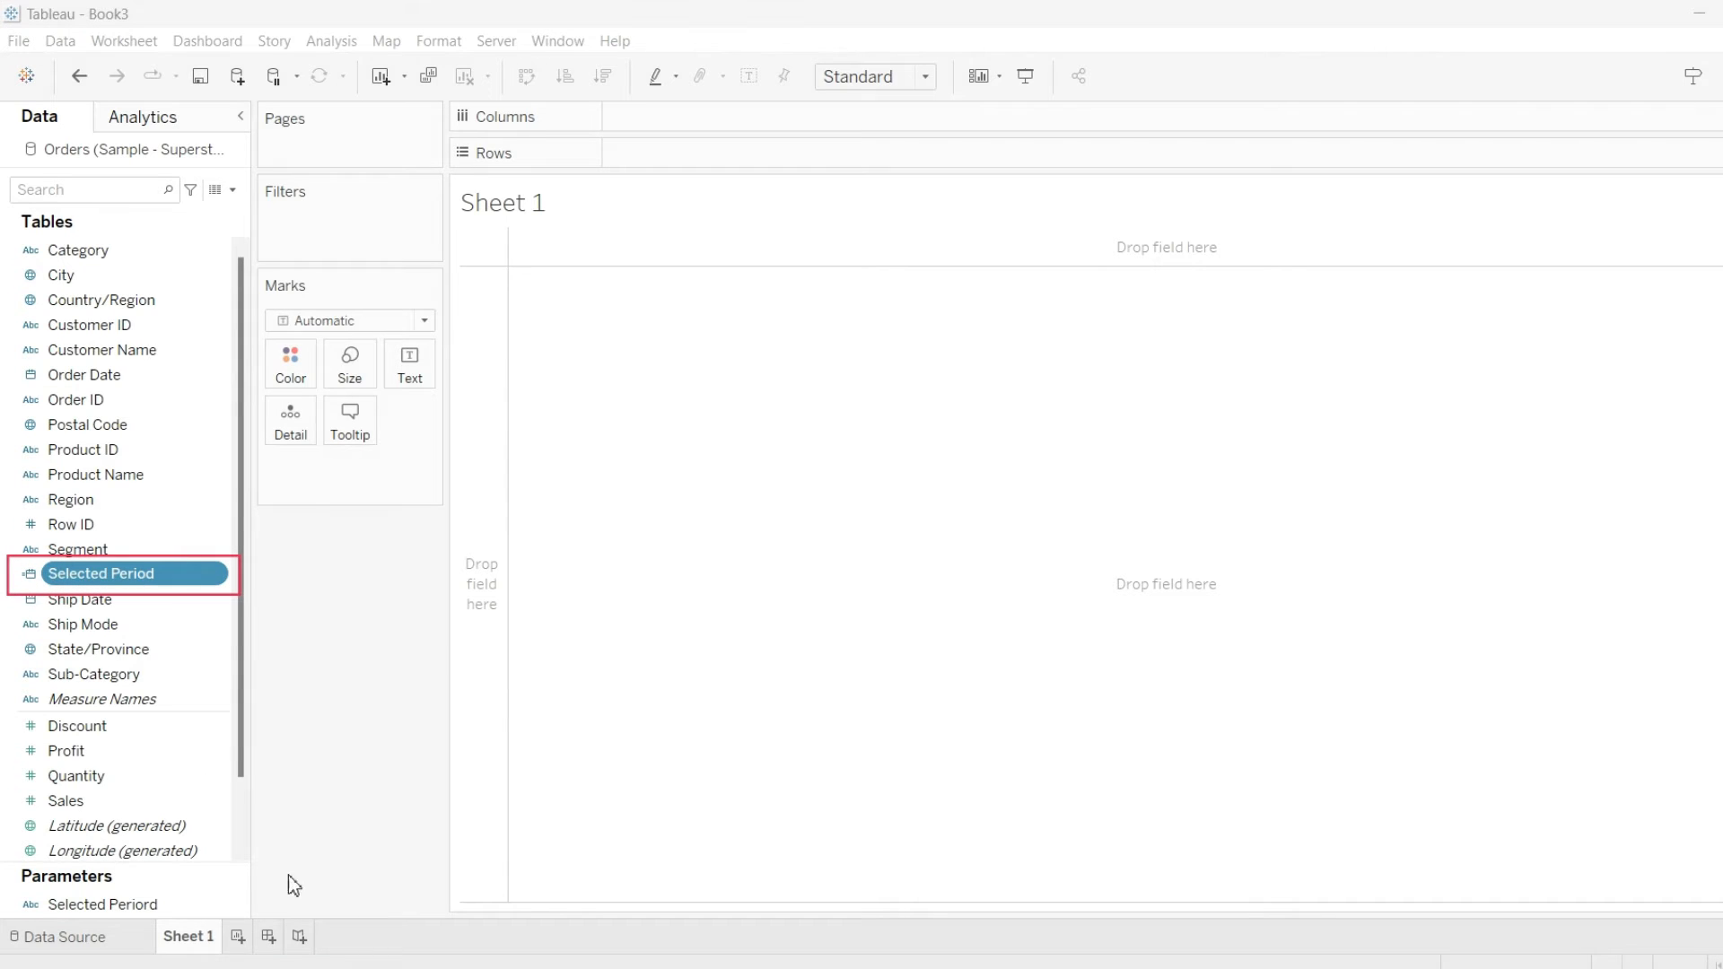
left_click(30, 580)
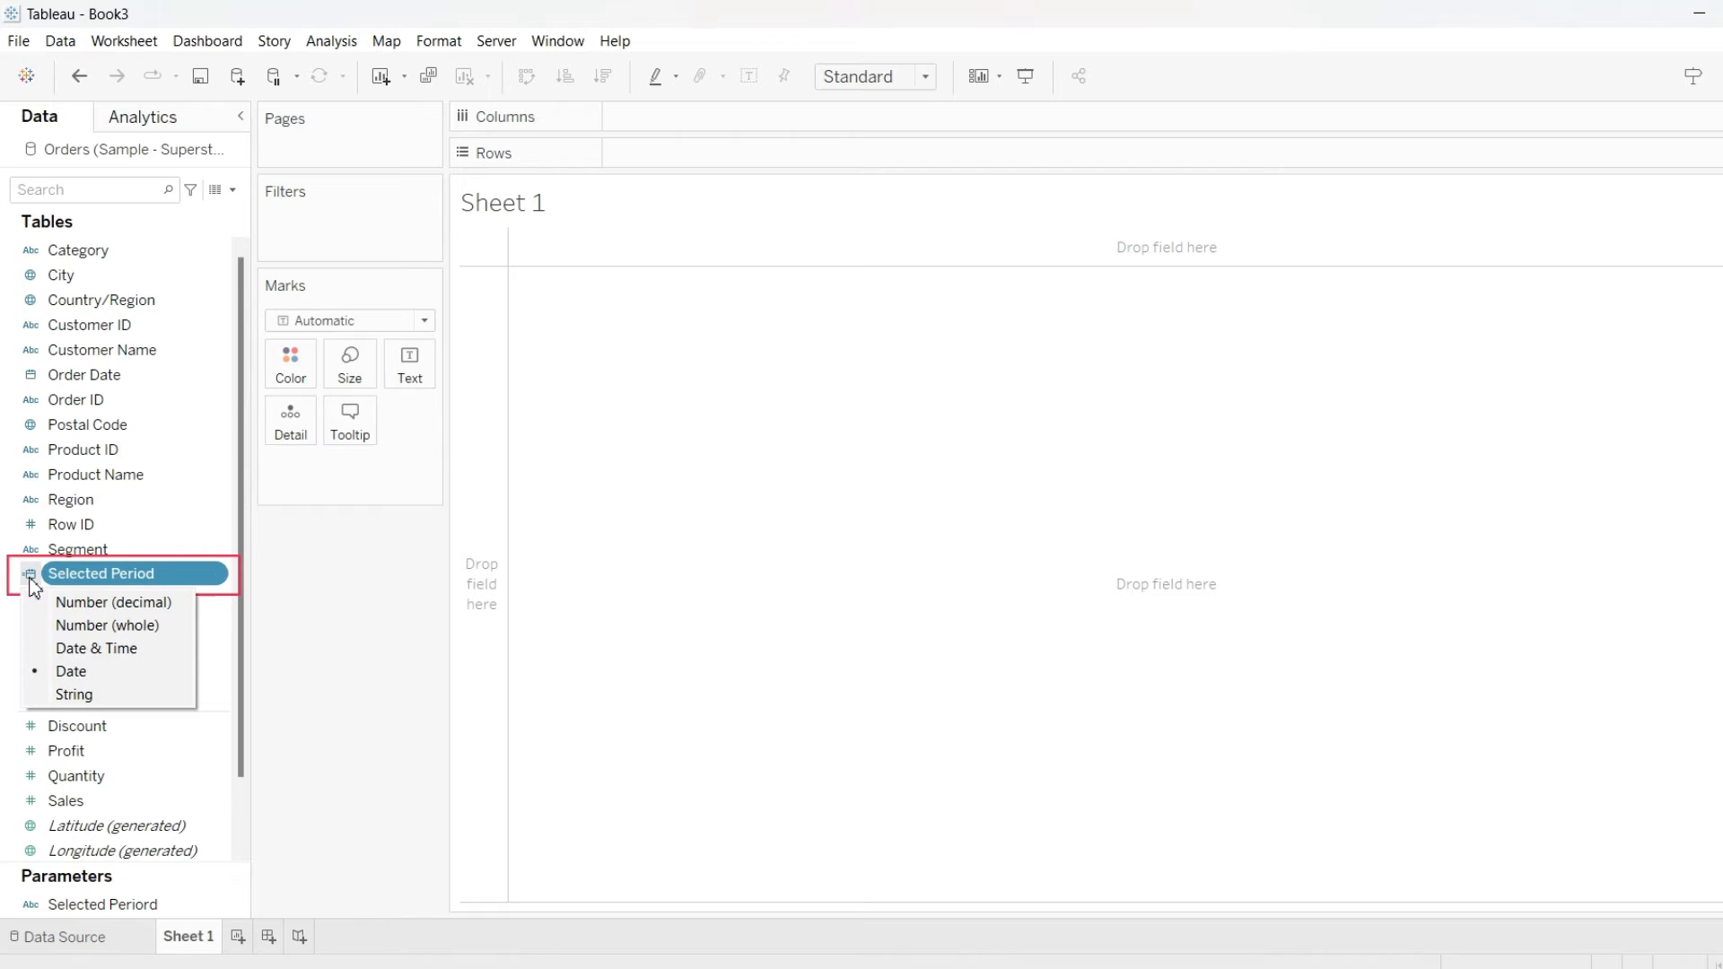
left_click(72, 672)
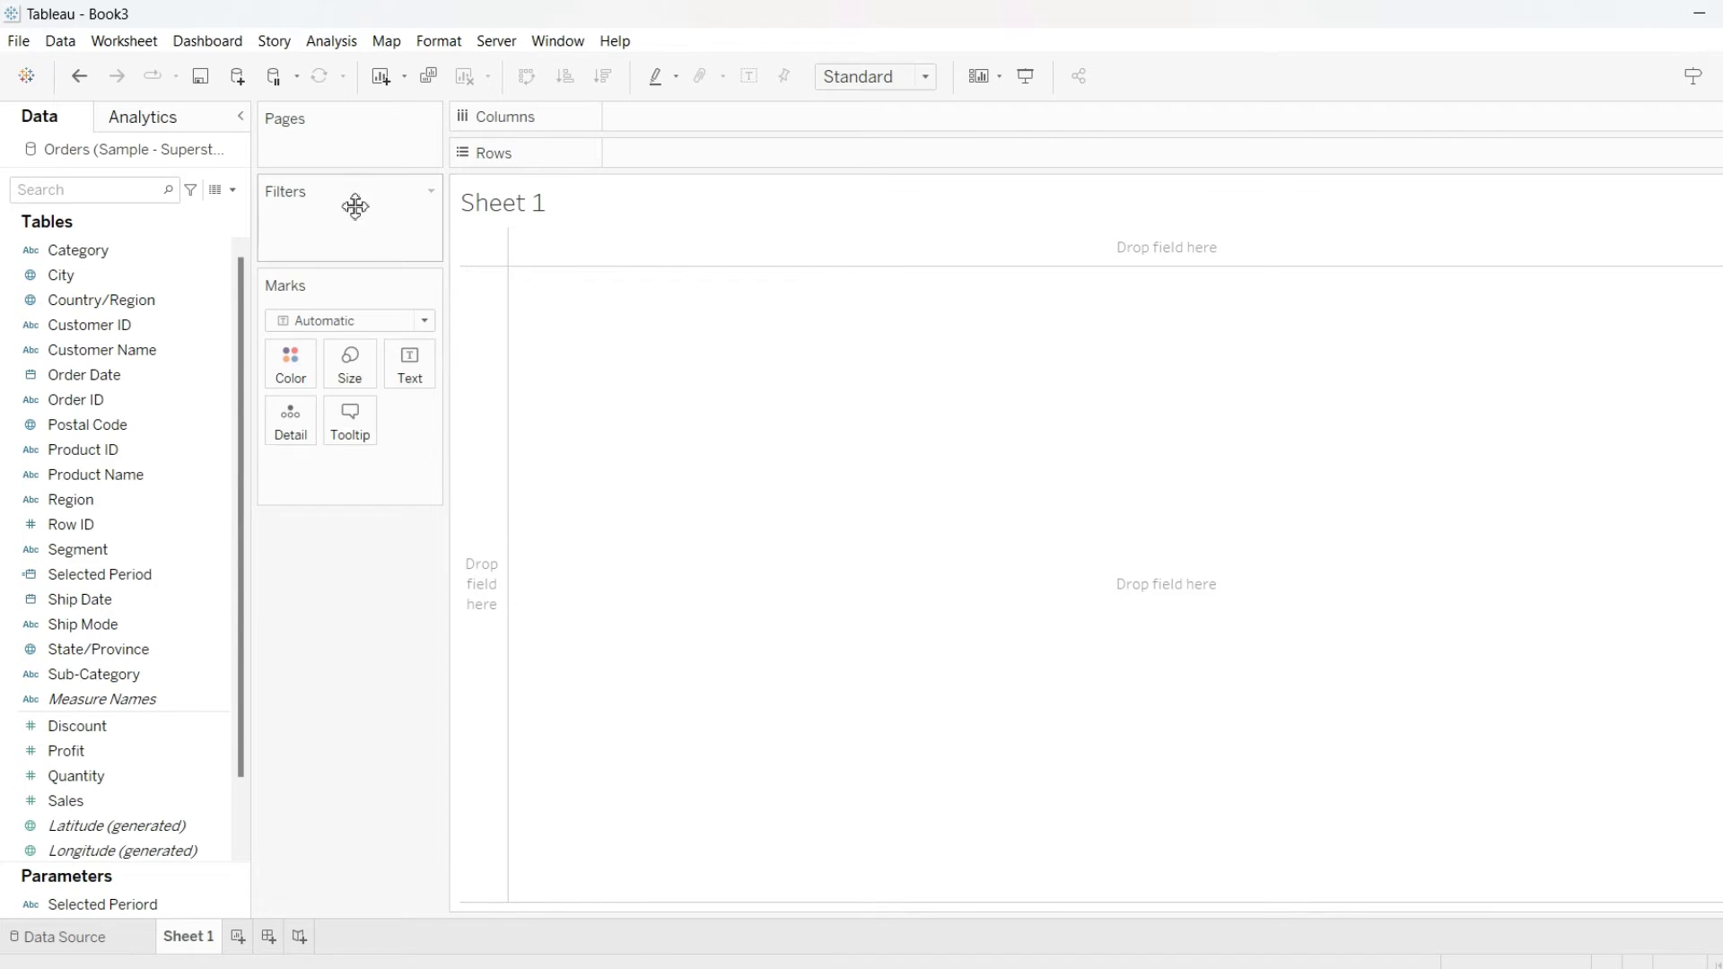
Create a new calculated field named Selected Period Parameter
left_click(233, 189)
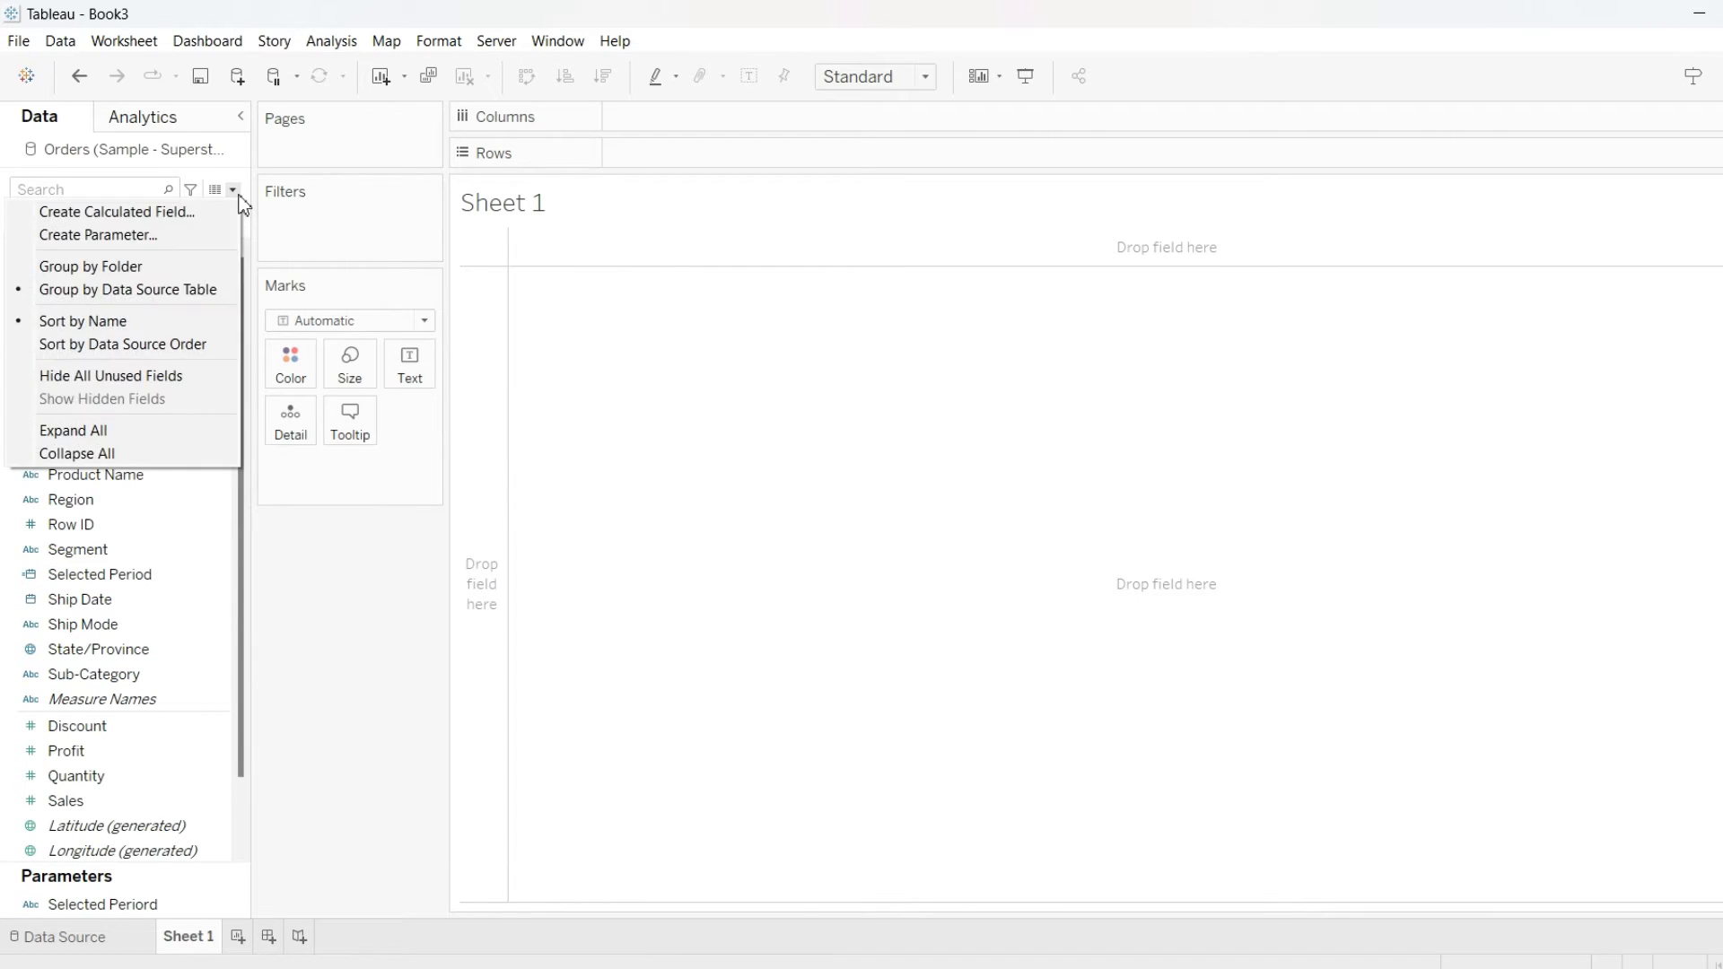
left_click(177, 213)
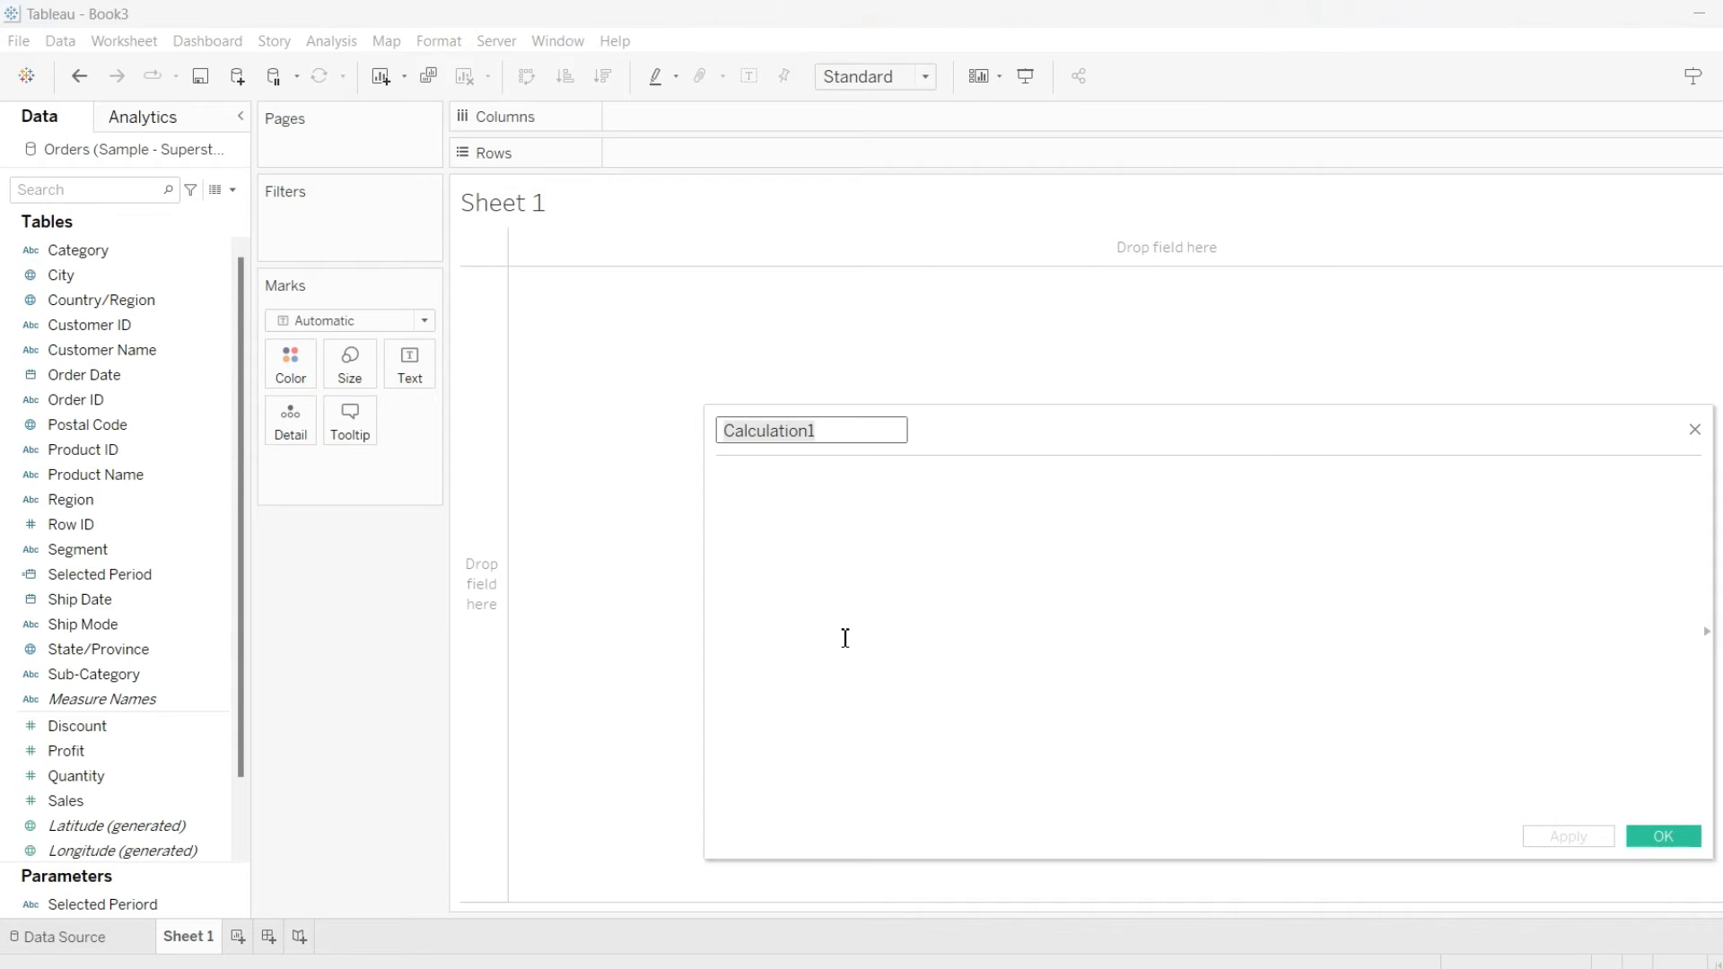
key("BackSpace")
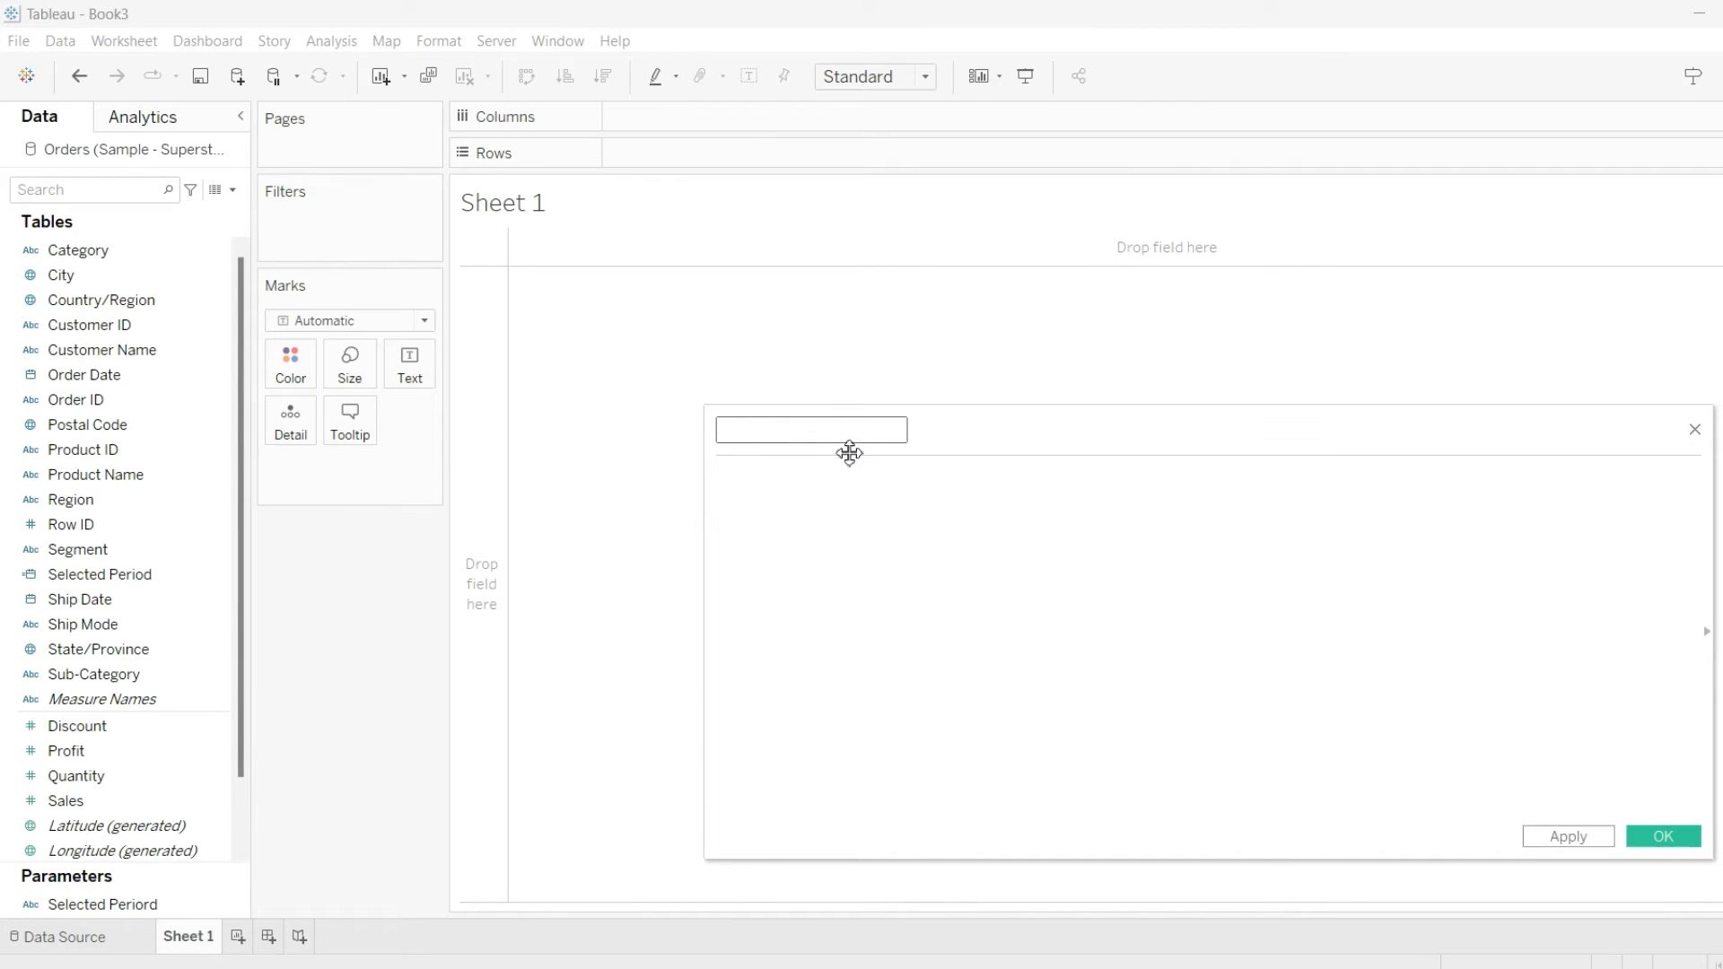
type("Selected Period Parameter")
Start the formula with a CASE on the Selected Periord parameter
left_click(925, 540)
type("case")
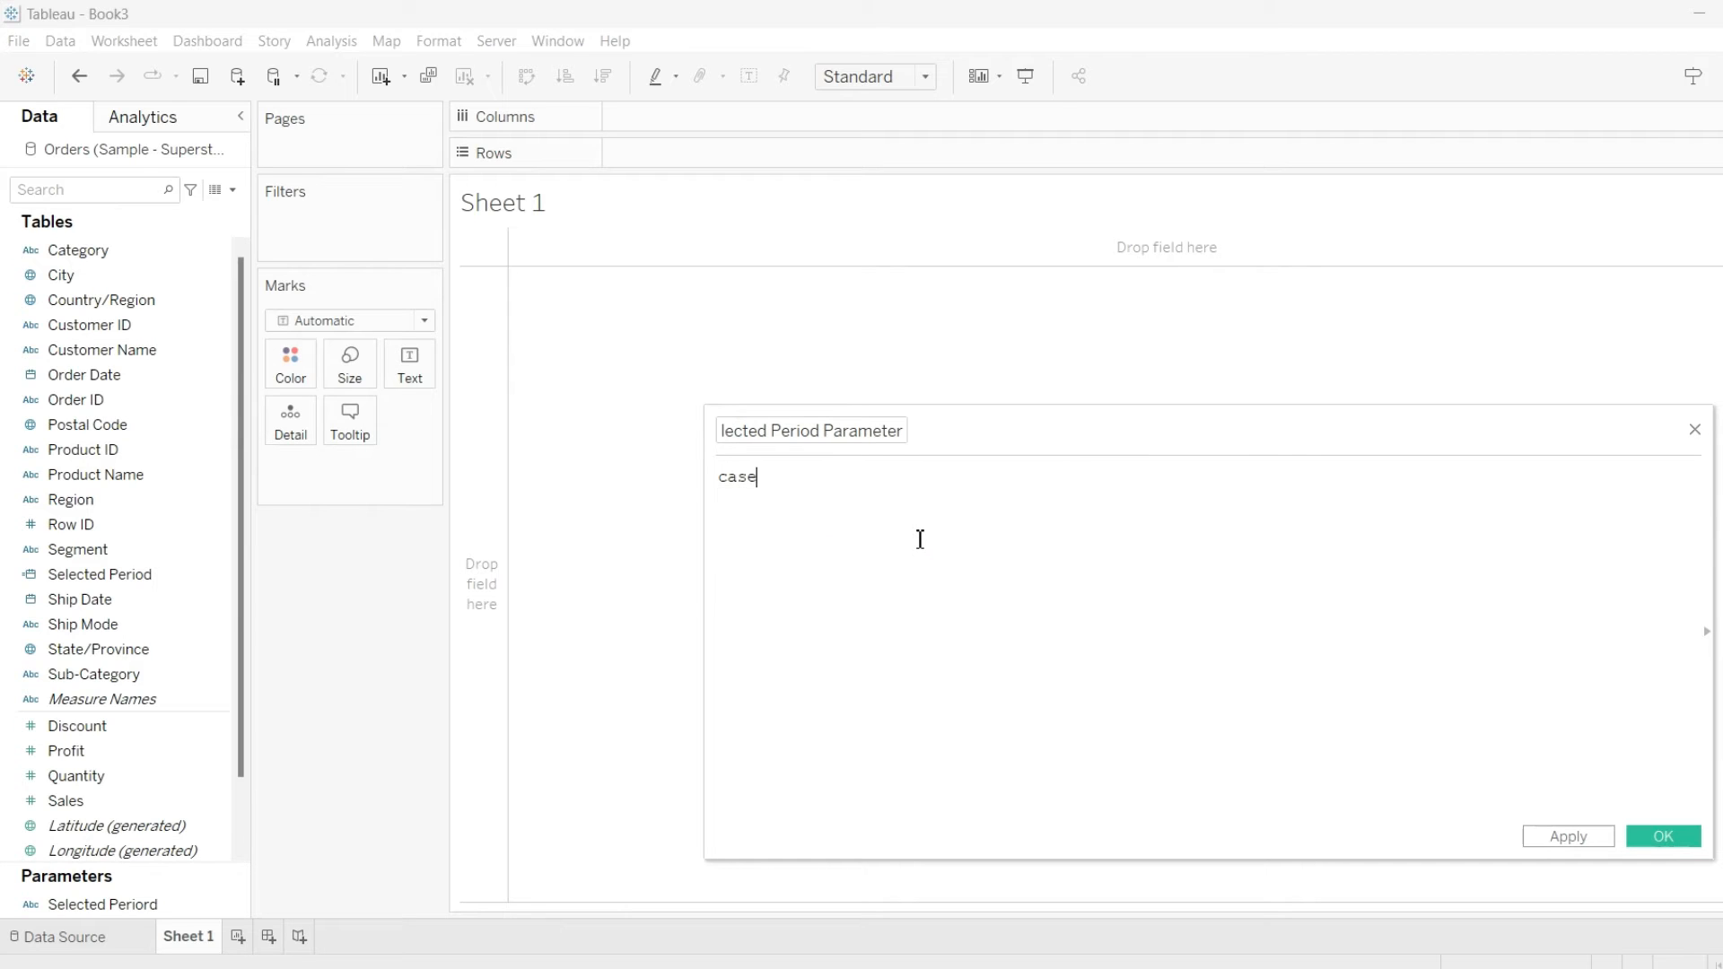
type(" se")
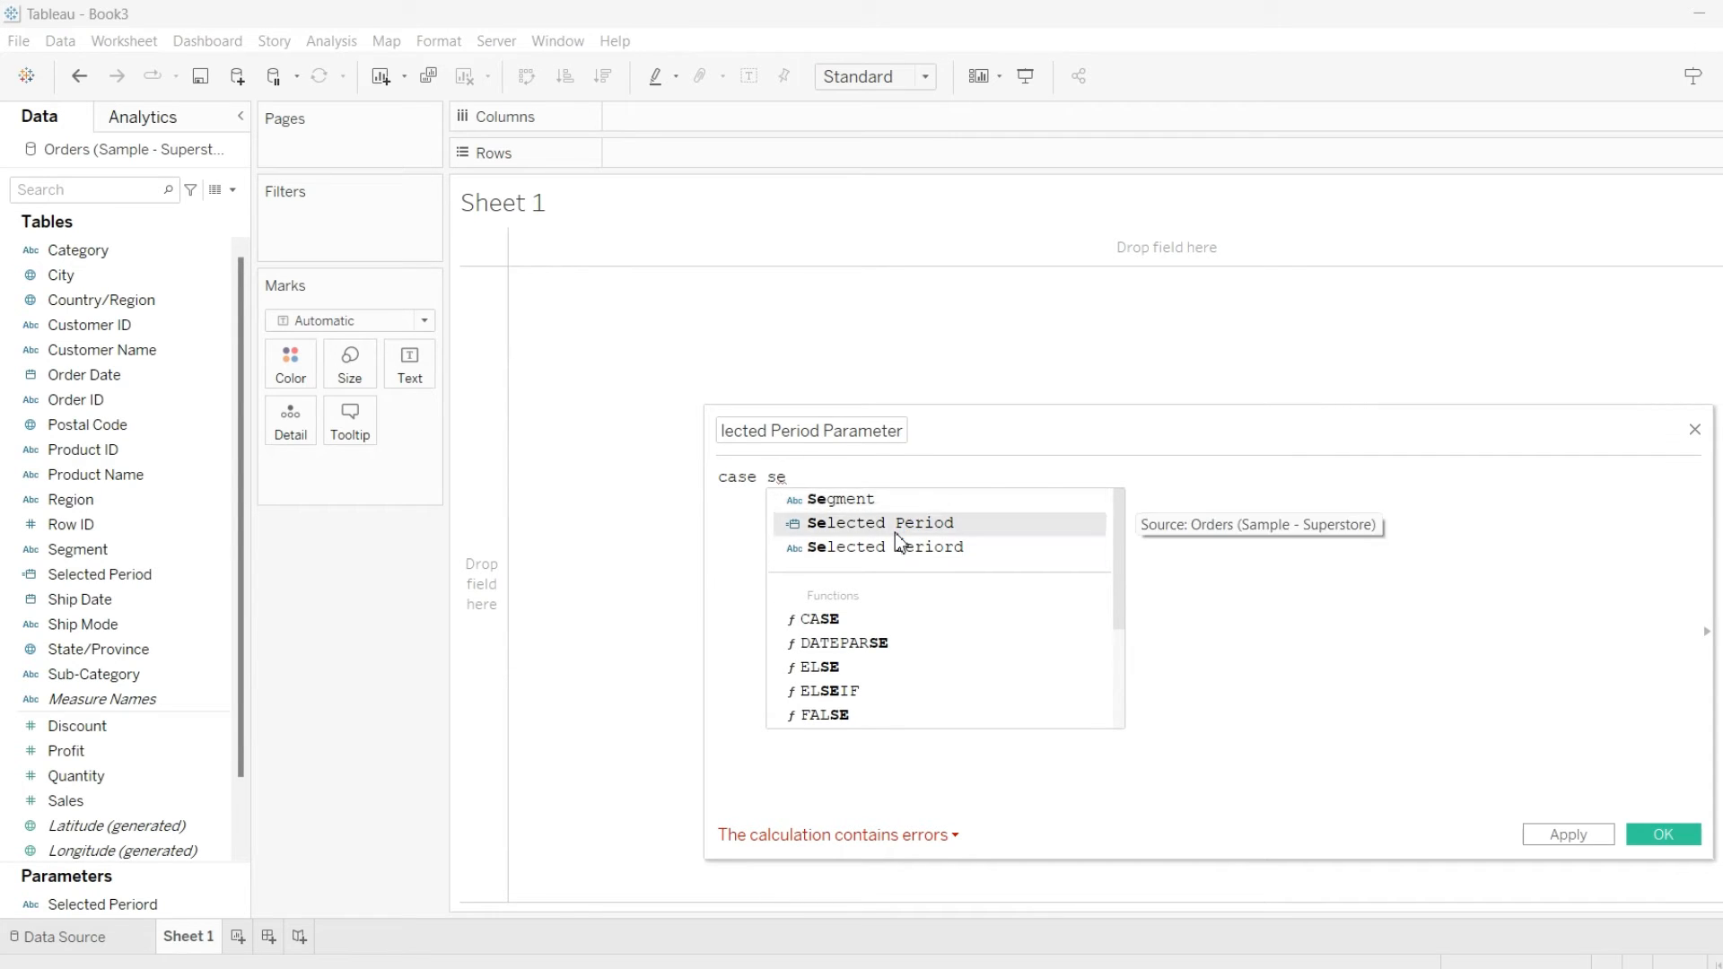
left_click(895, 530)
key("BackSpace")
key("BackSpace")
key("BackSpace")
key("BackSpace")
key("BackSpace")
key("BackSpace")
key("BackSpace")
key("BackSpace")
key("BackSpace")
key("BackSpace")
key("BackSpace")
key("BackSpace")
key("BackSpace")
key("BackSpace")
key("BackSpace")
key("BackSpace")
key("BackSpace")
key("BackSpace")
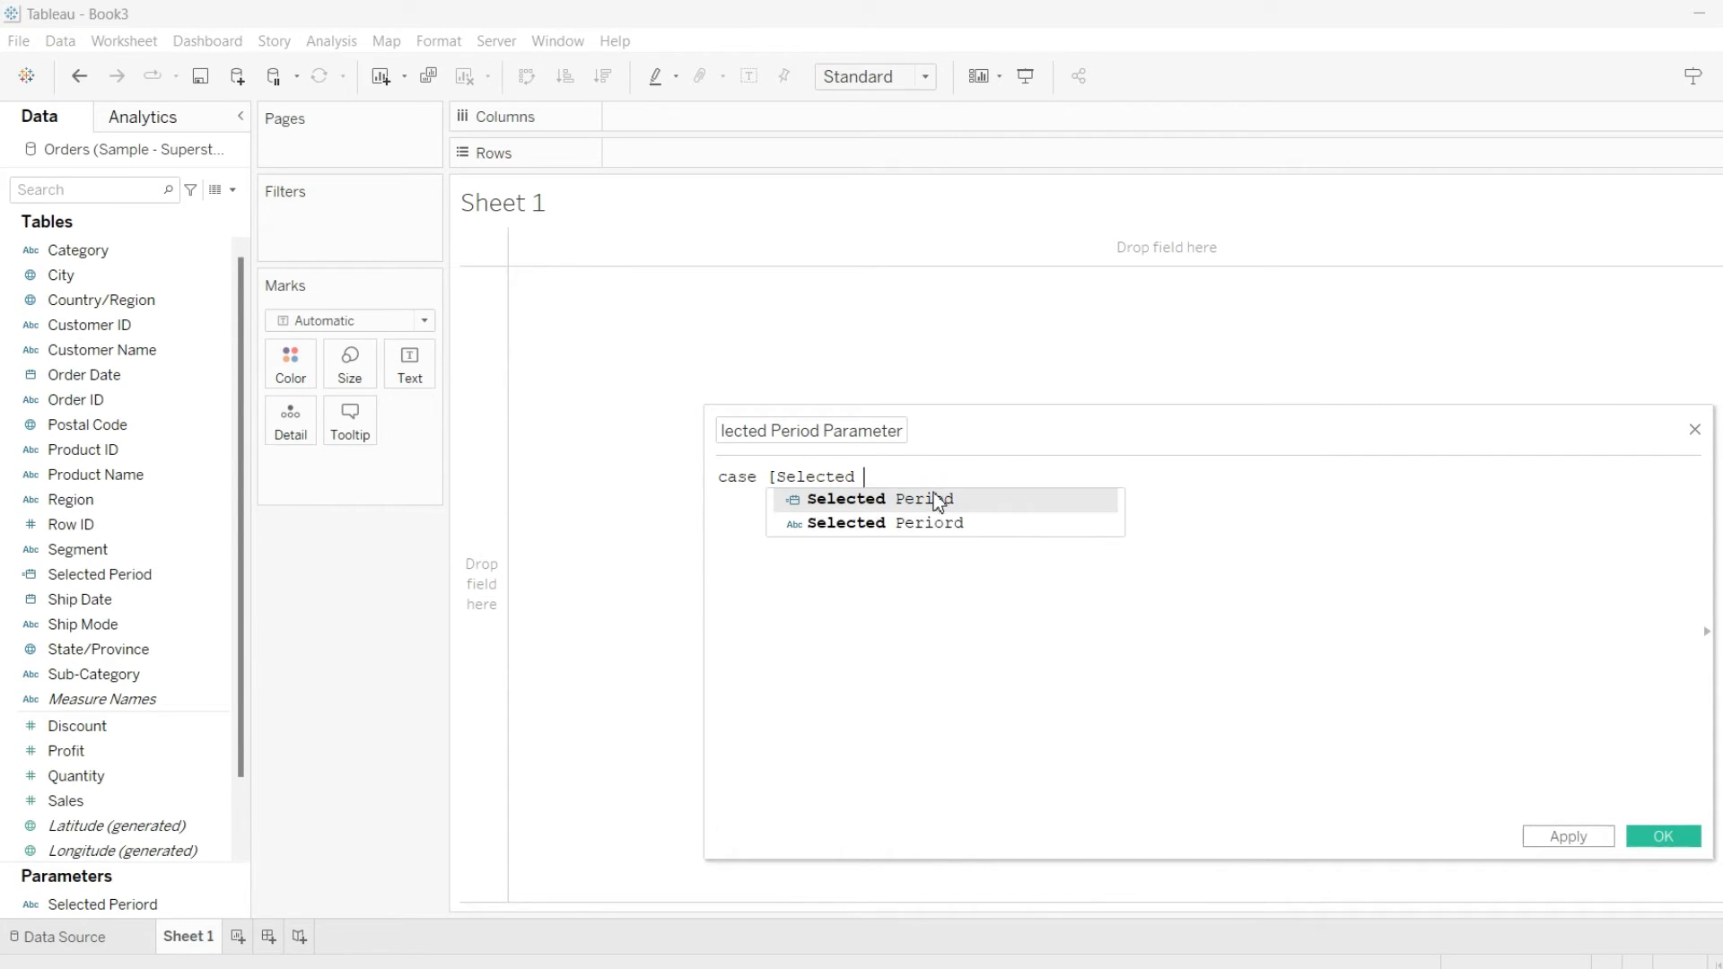
type("se se")
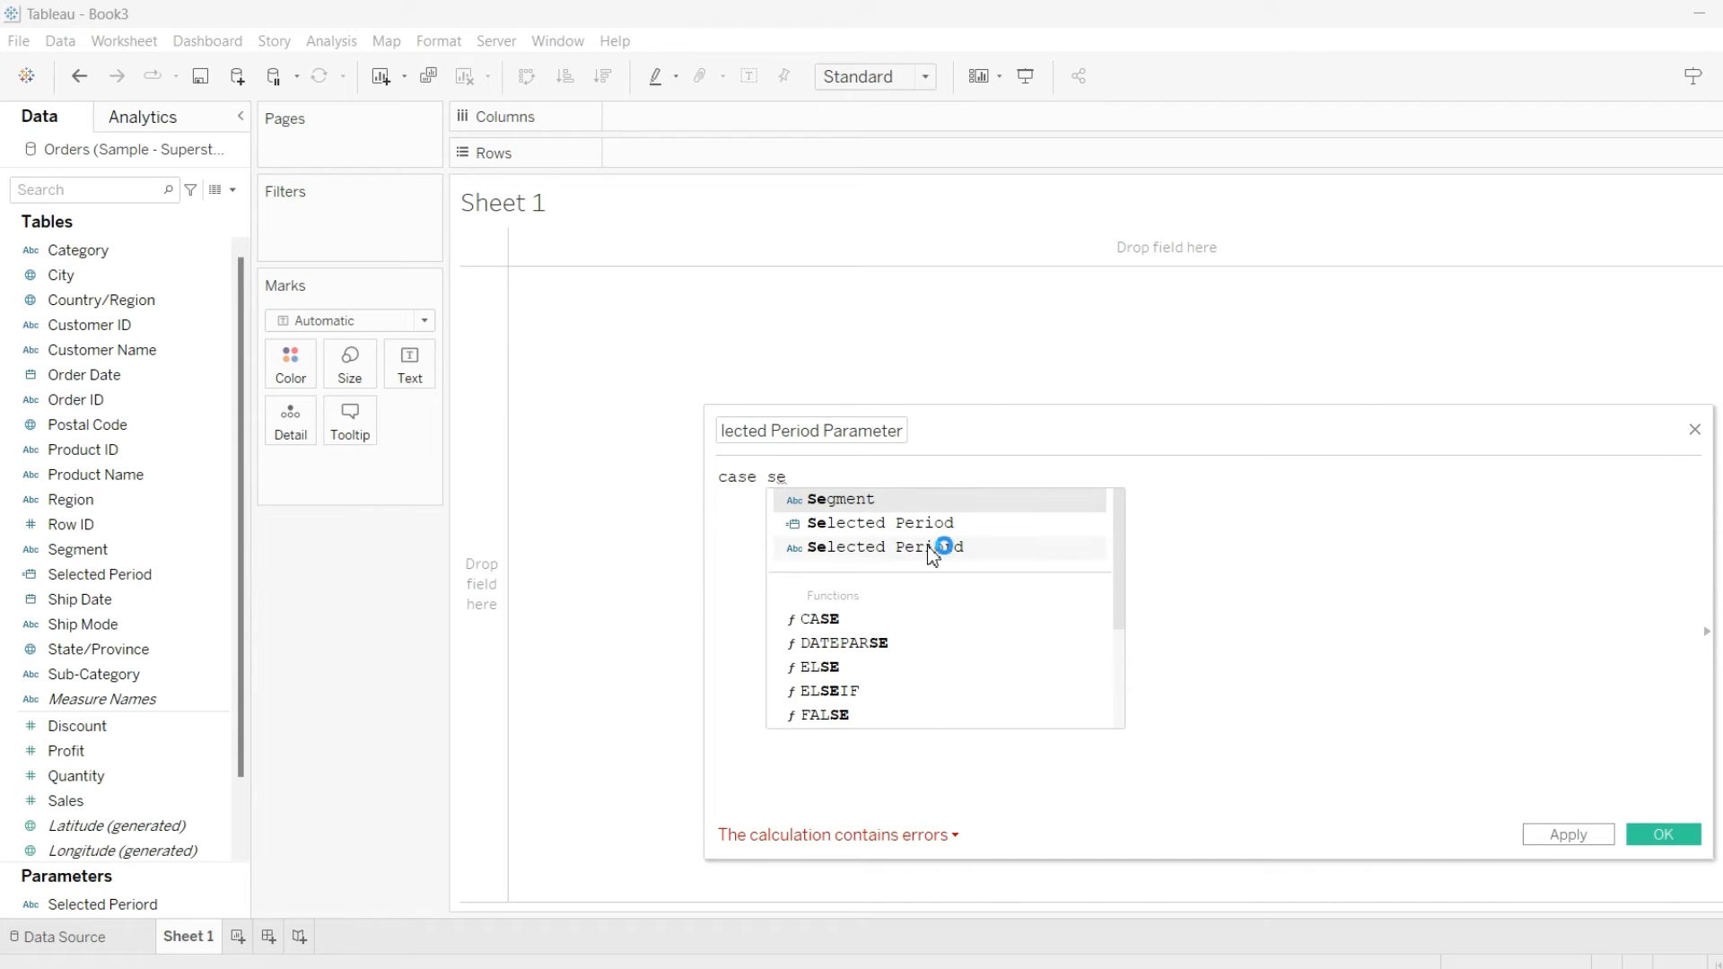
left_click(933, 546)
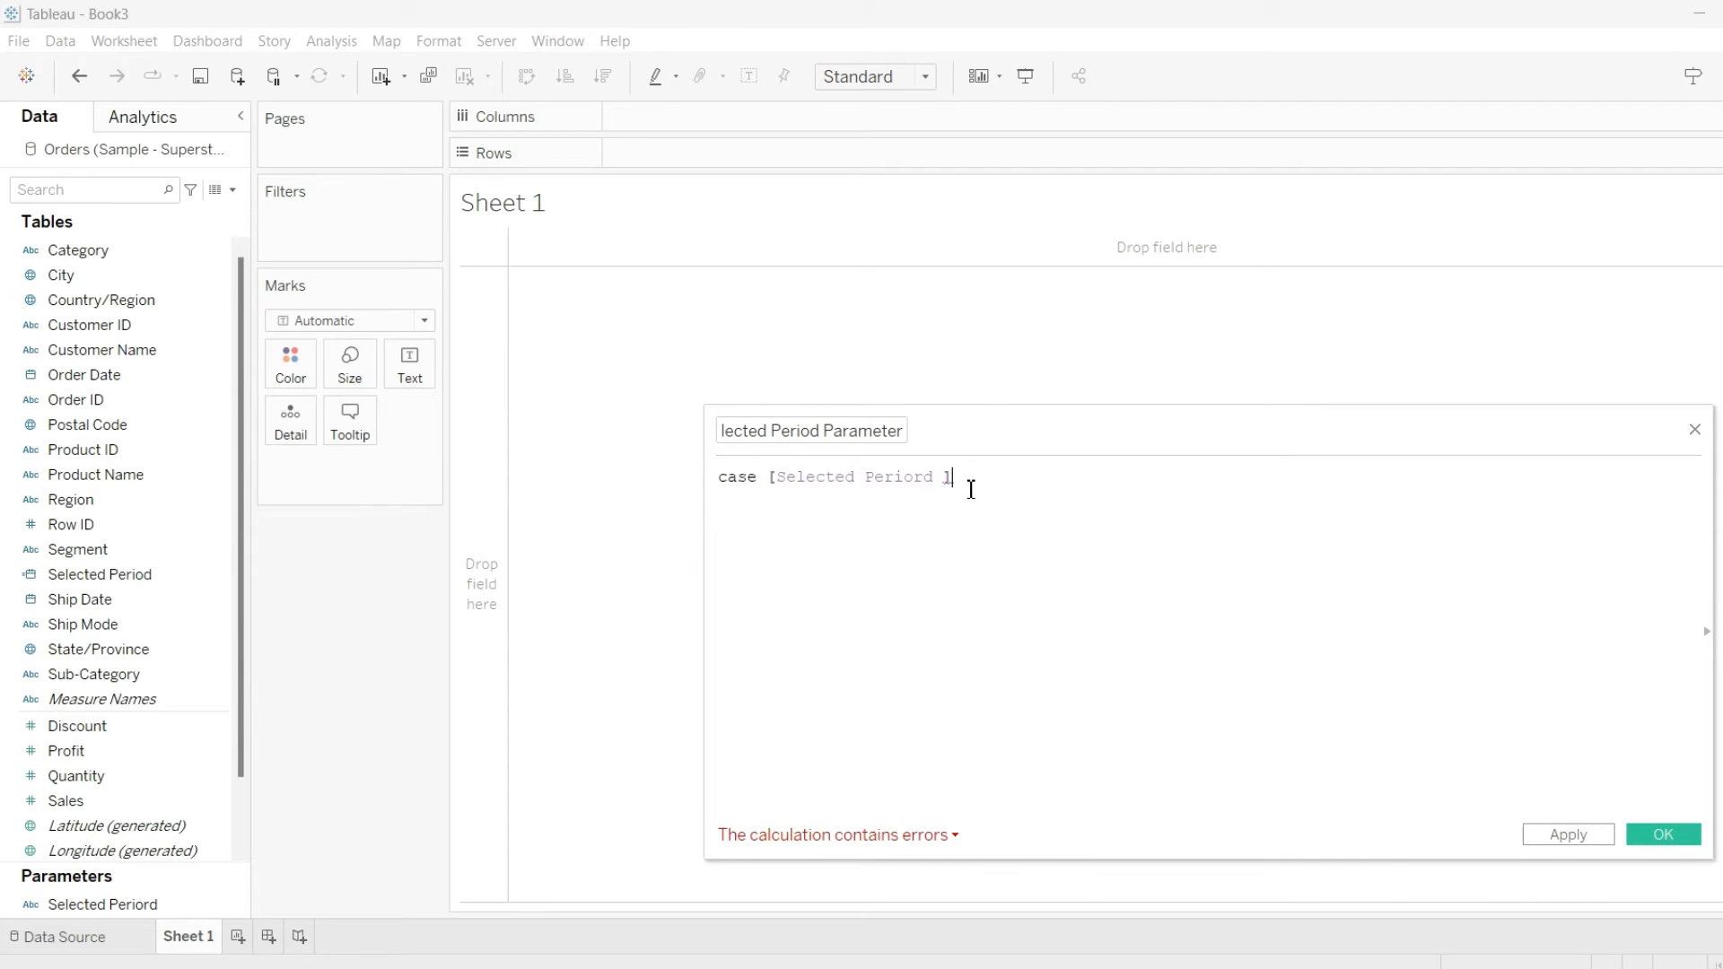
Add a WHEN 'Week' branch returning STR(DATEPART('month',[Selected Period])) to the formula
key("Return")
type("WHEN ")
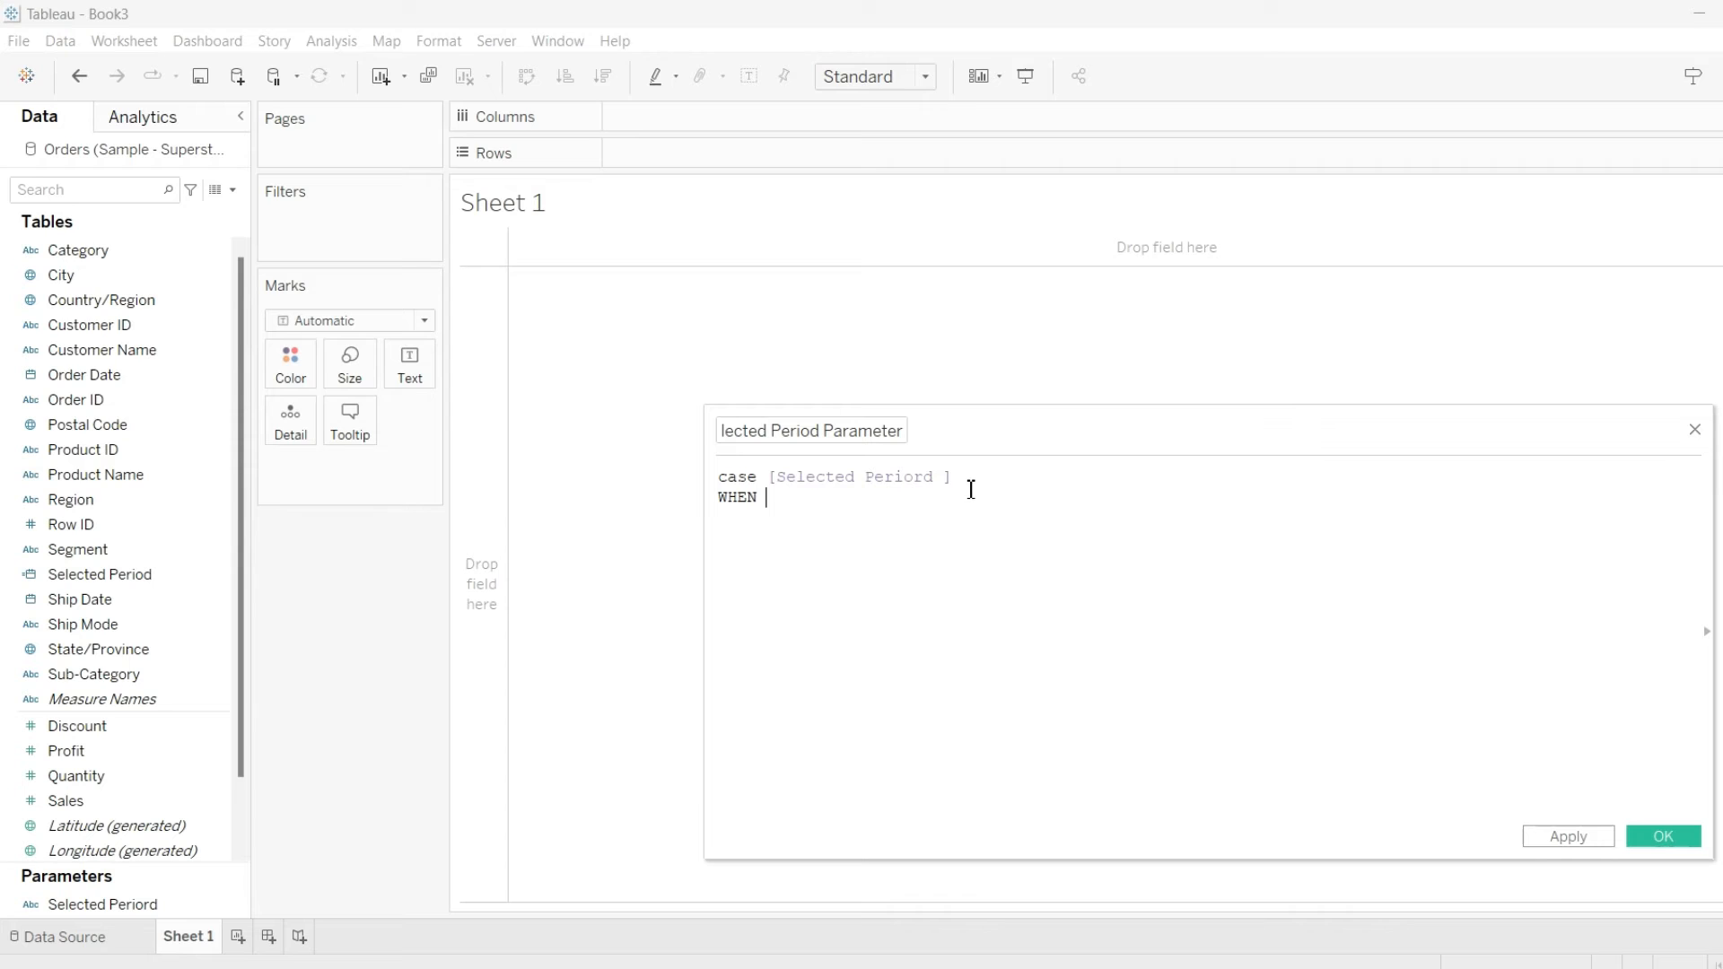
type("'Week' THEN str")
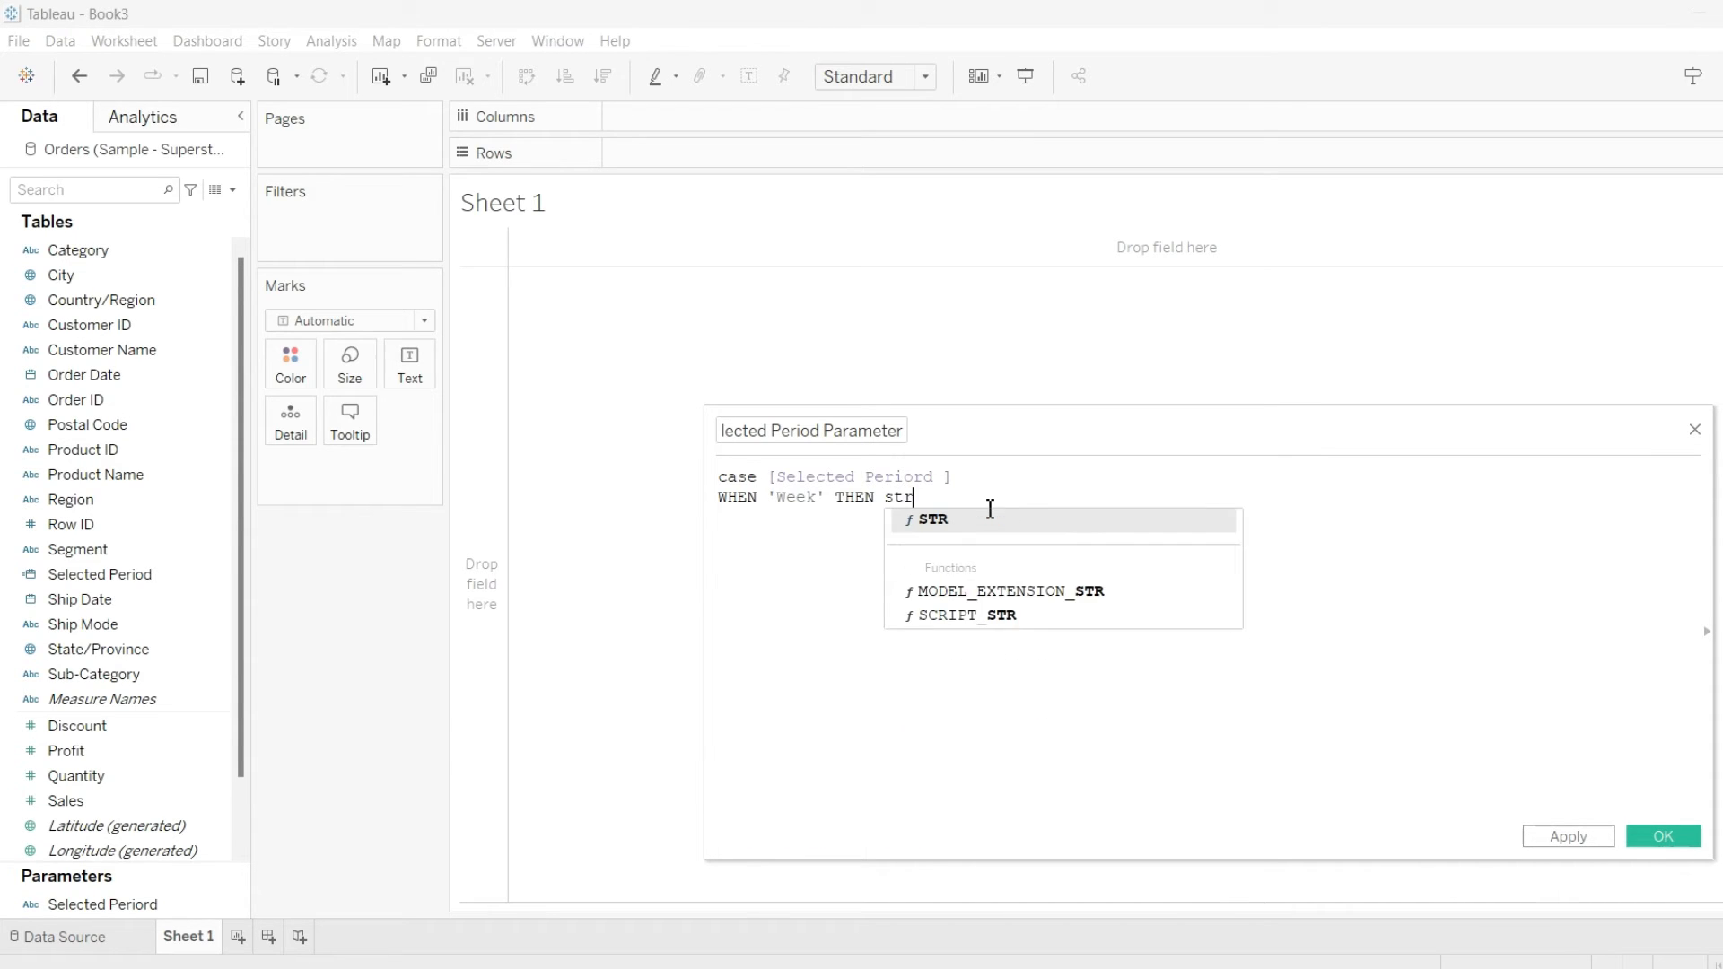
left_click(935, 519)
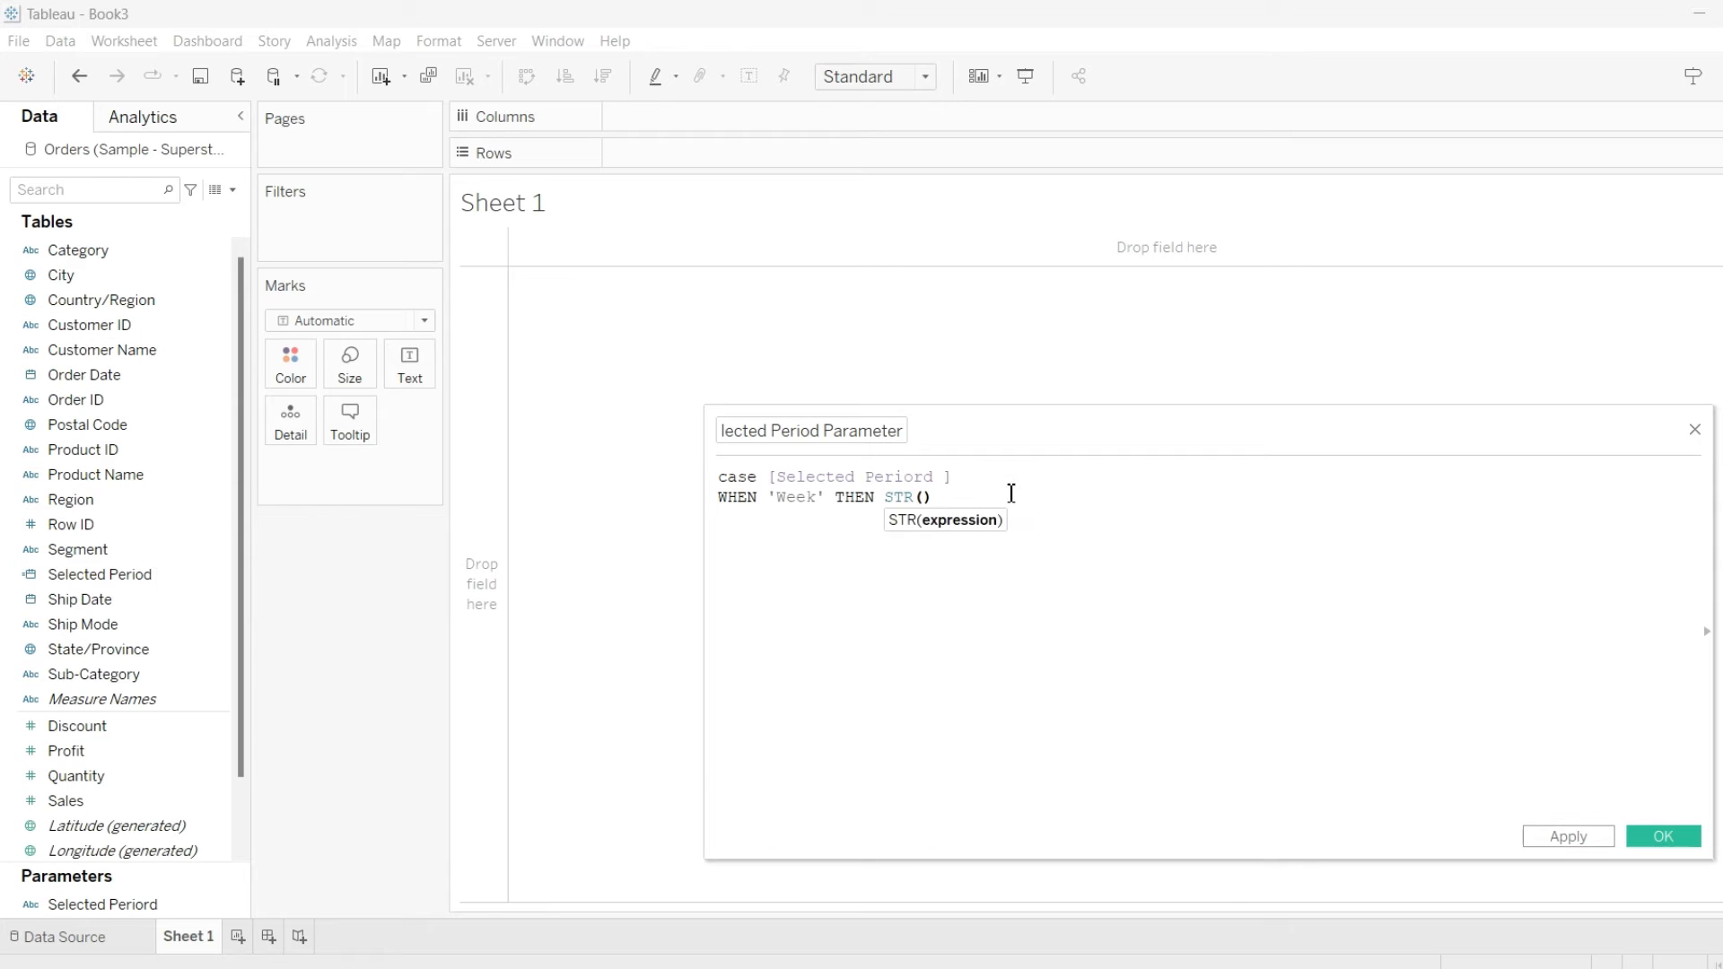
type("datep")
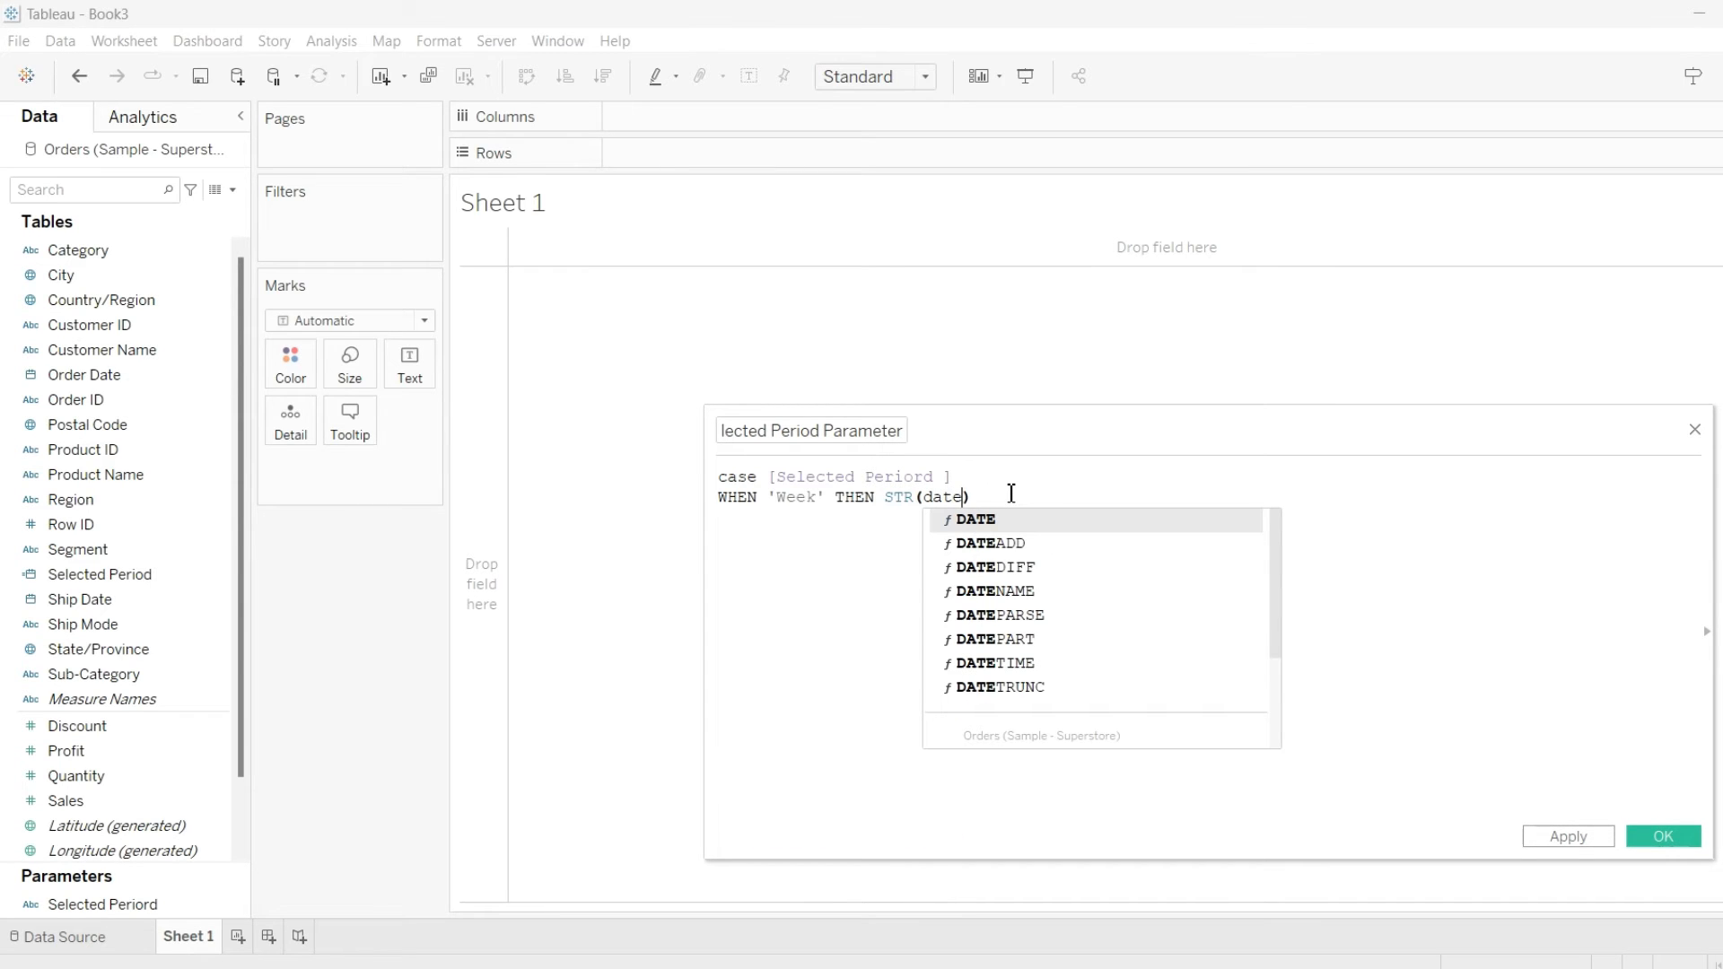
left_click(992, 543)
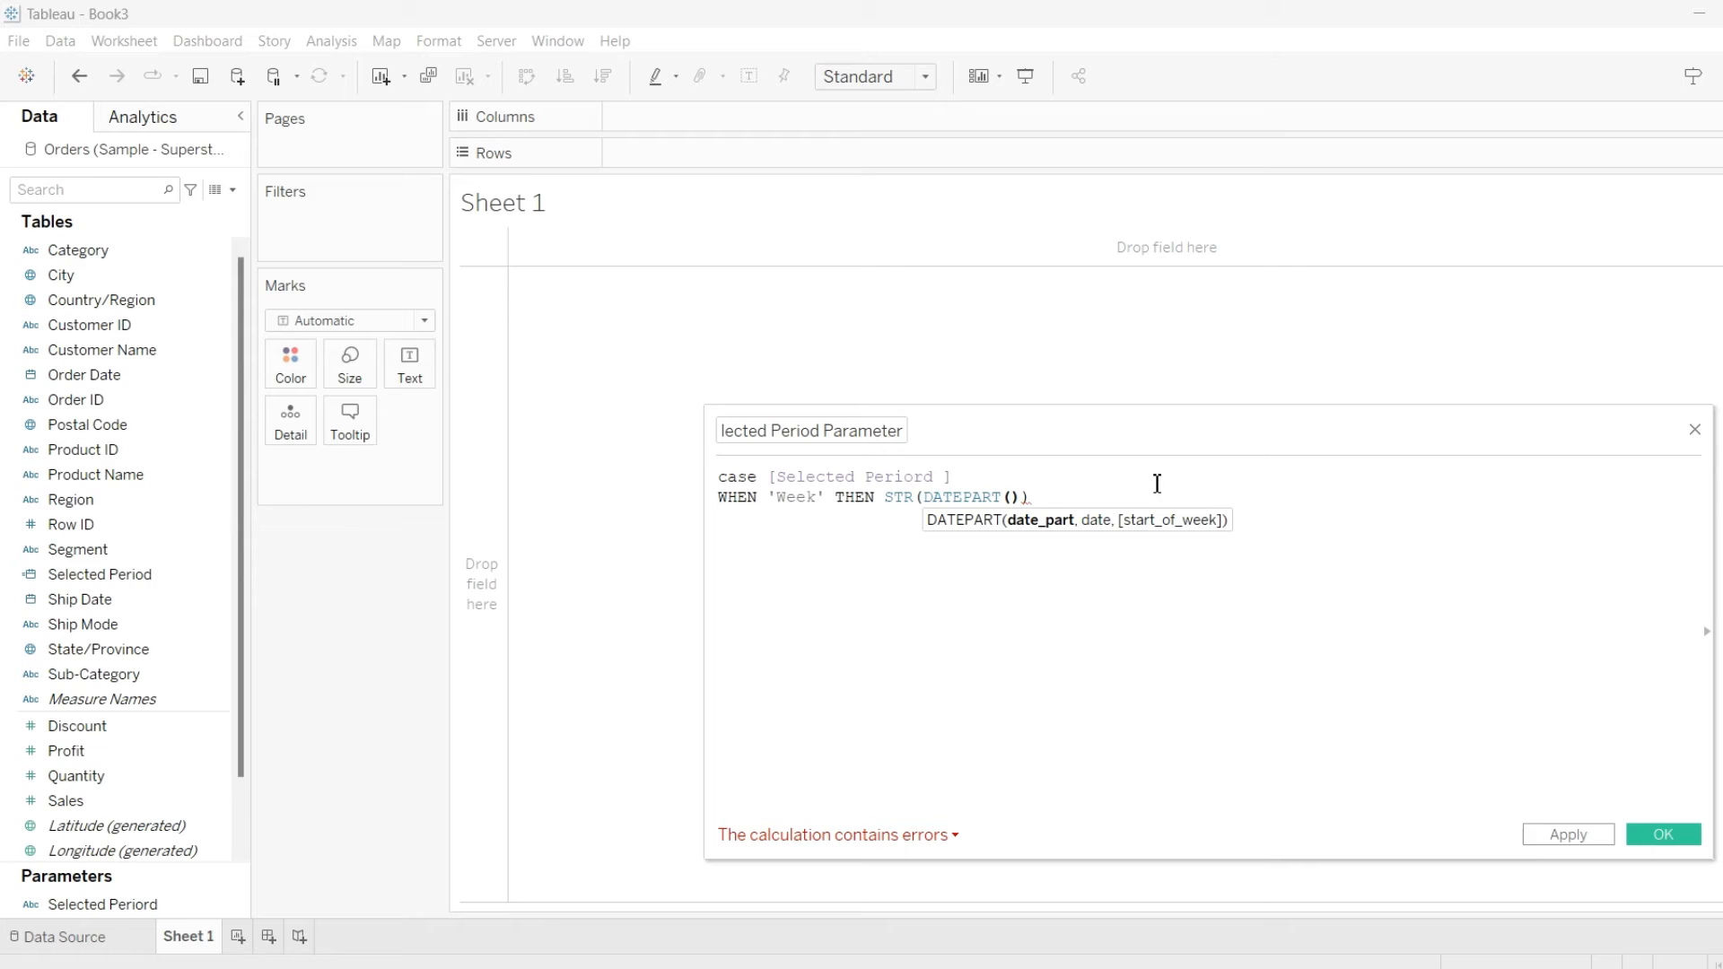
type("'")
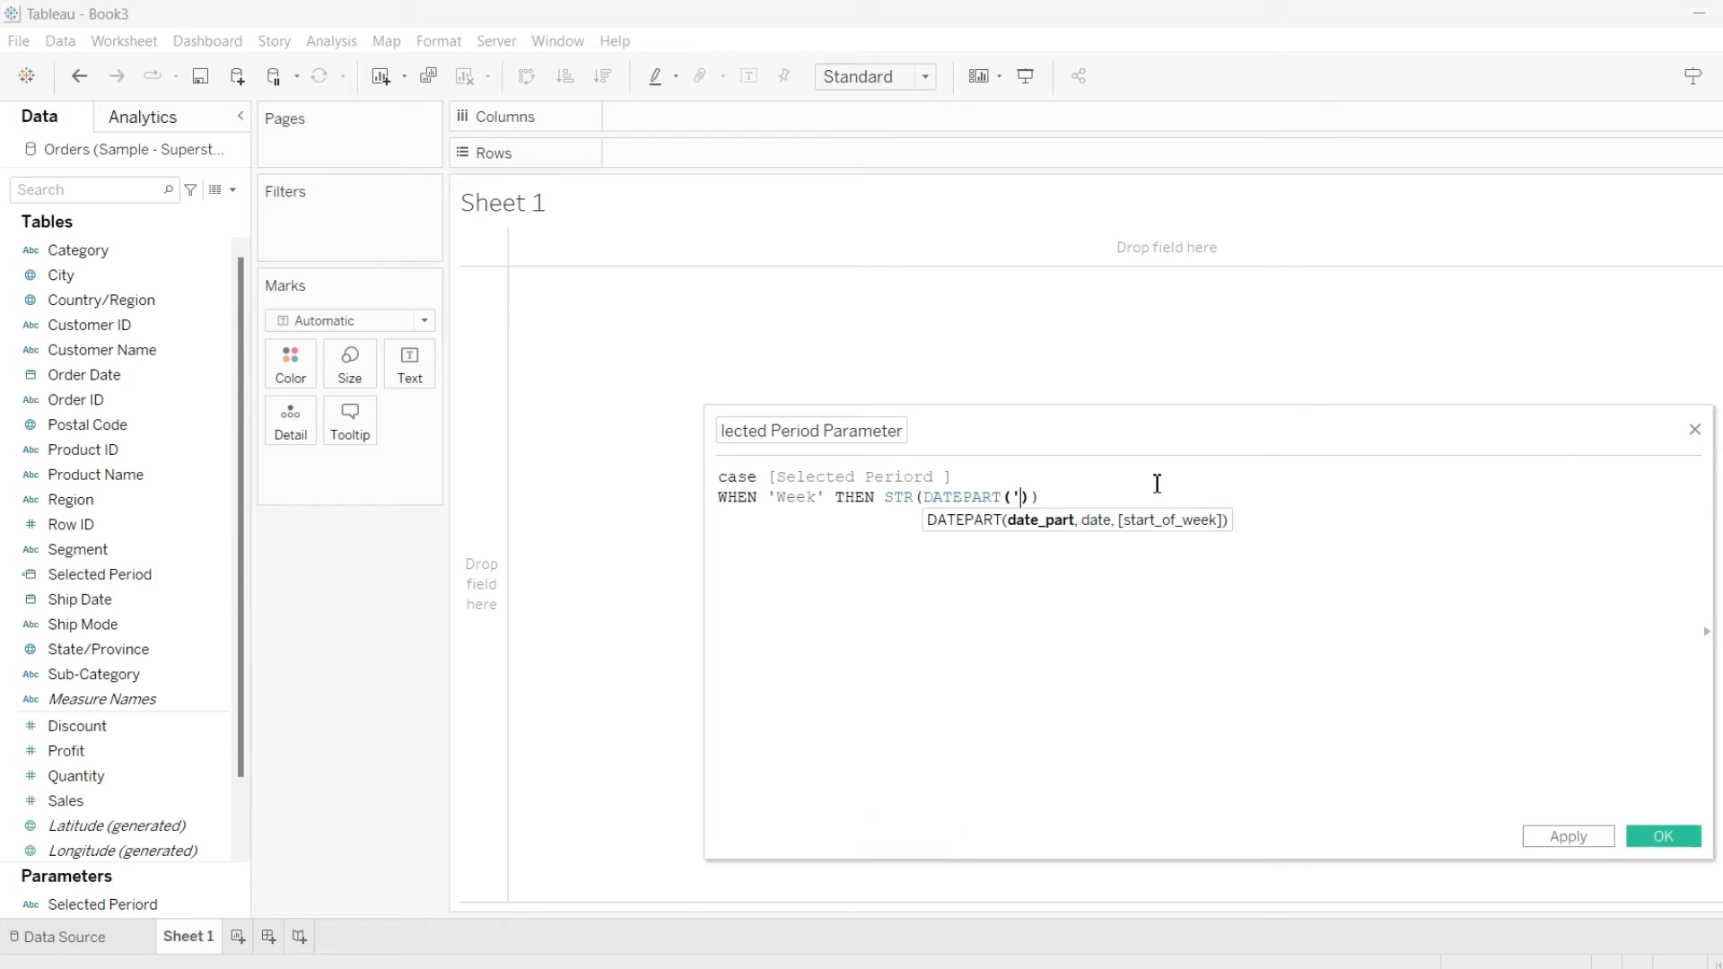
type("month")
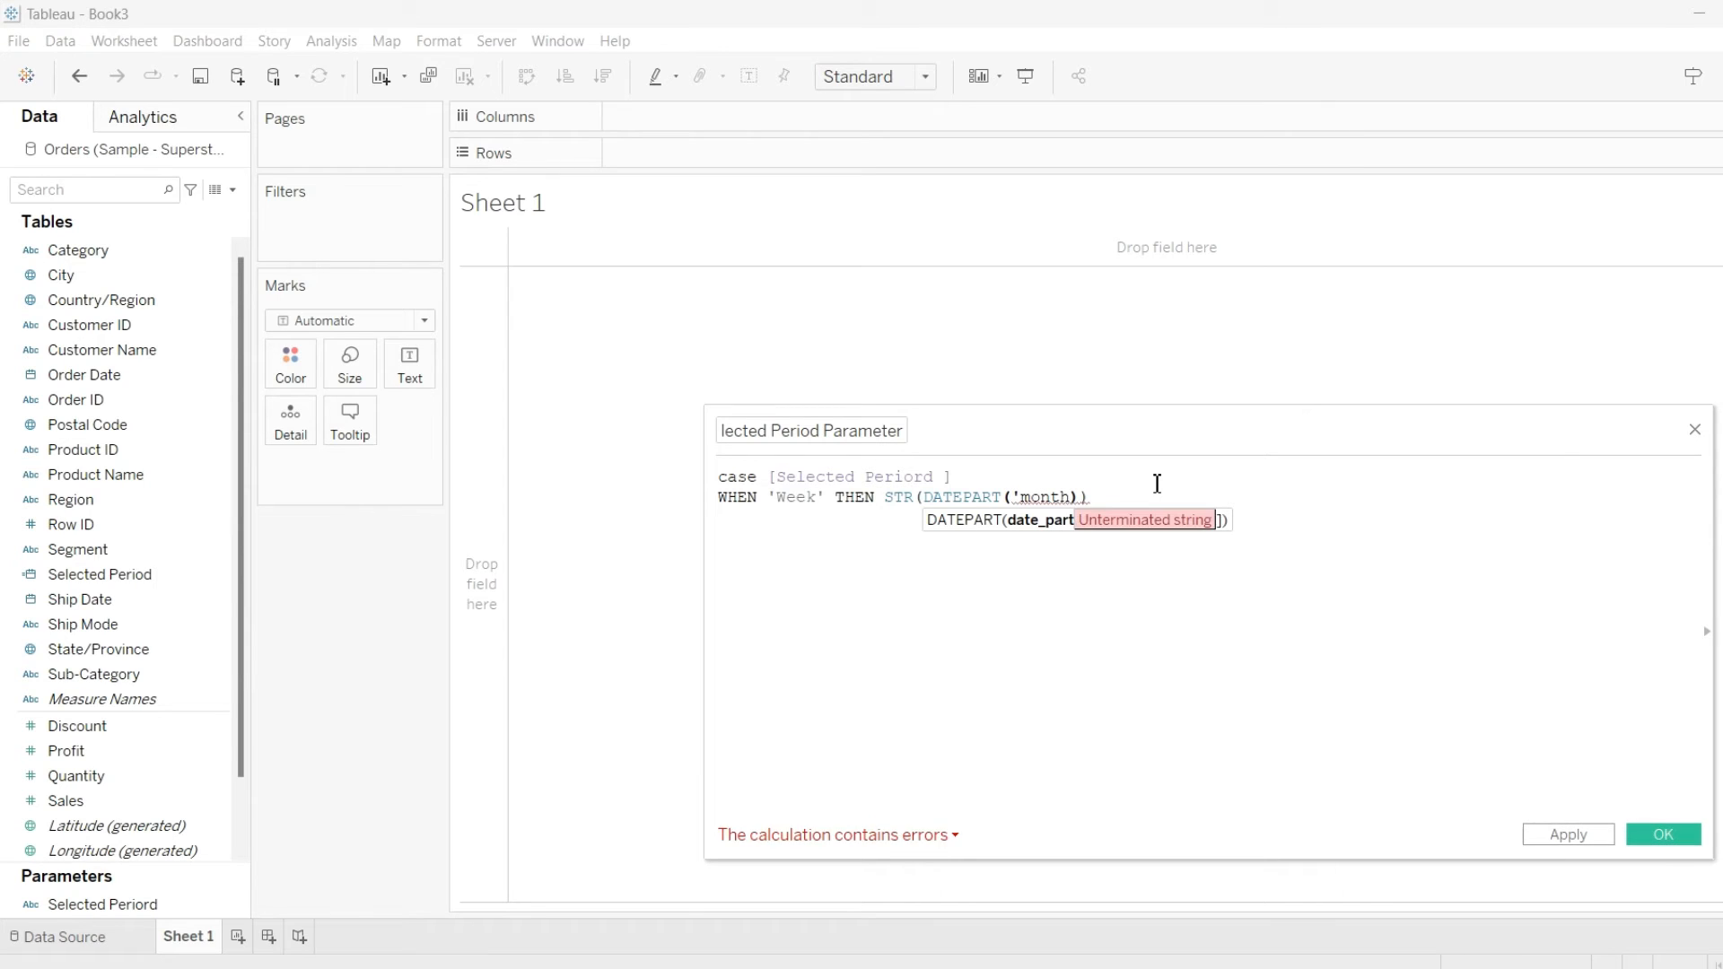
type("',")
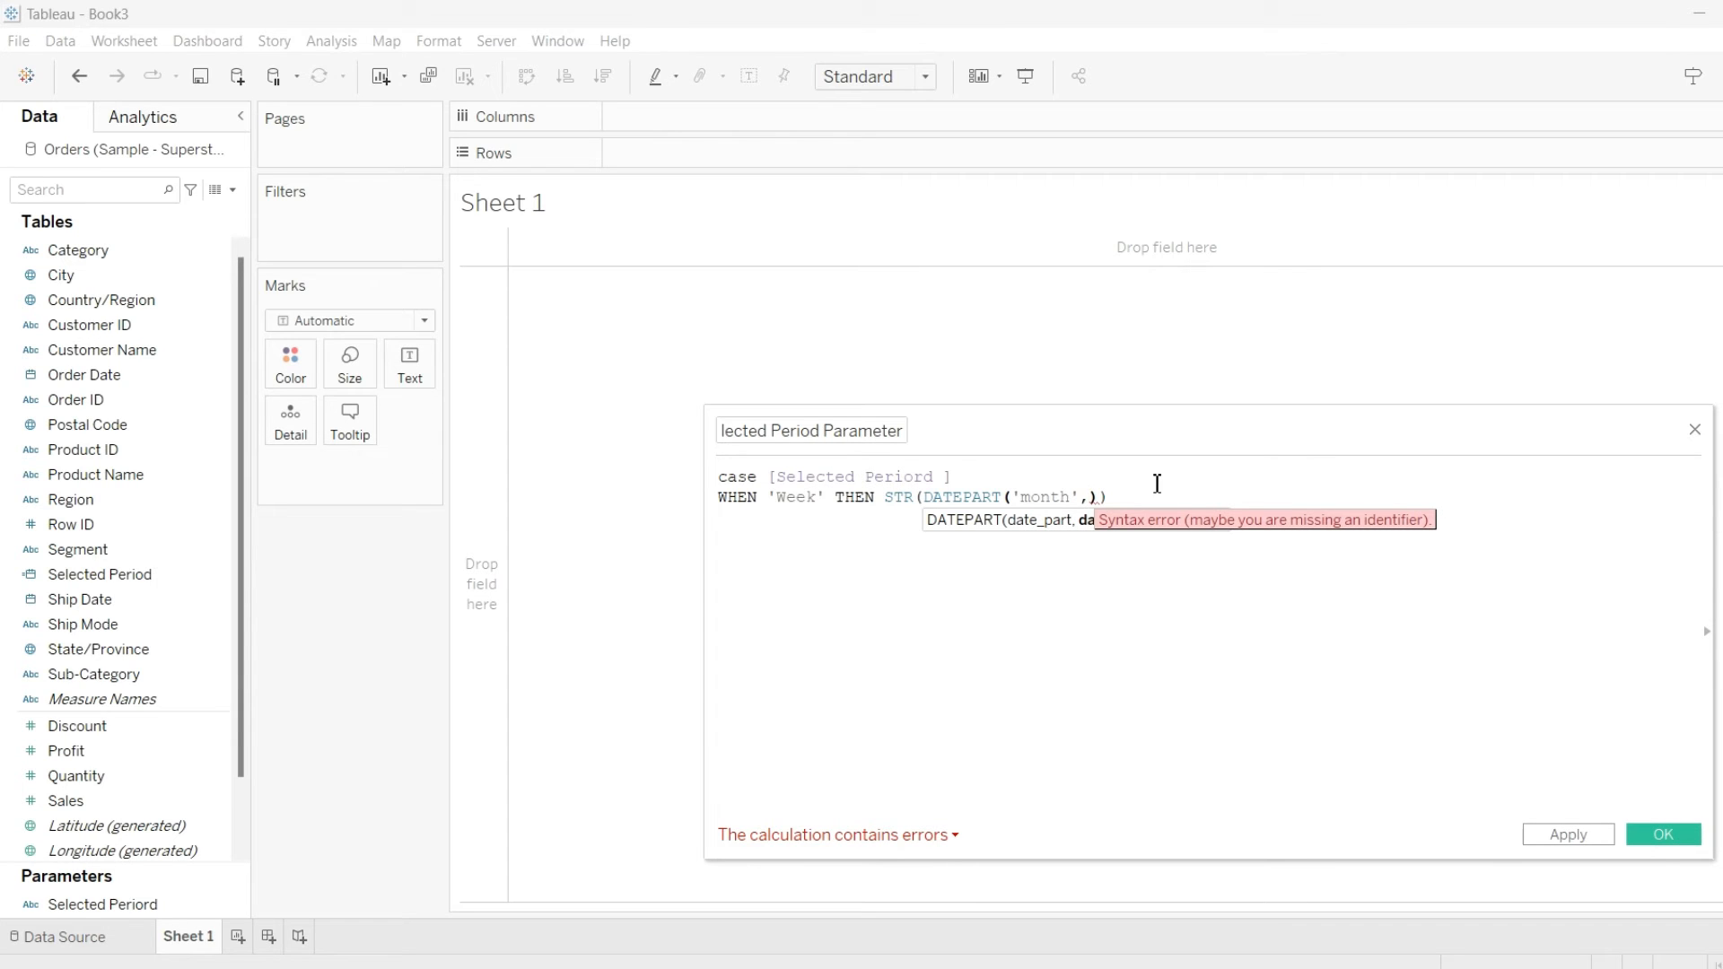
type("se")
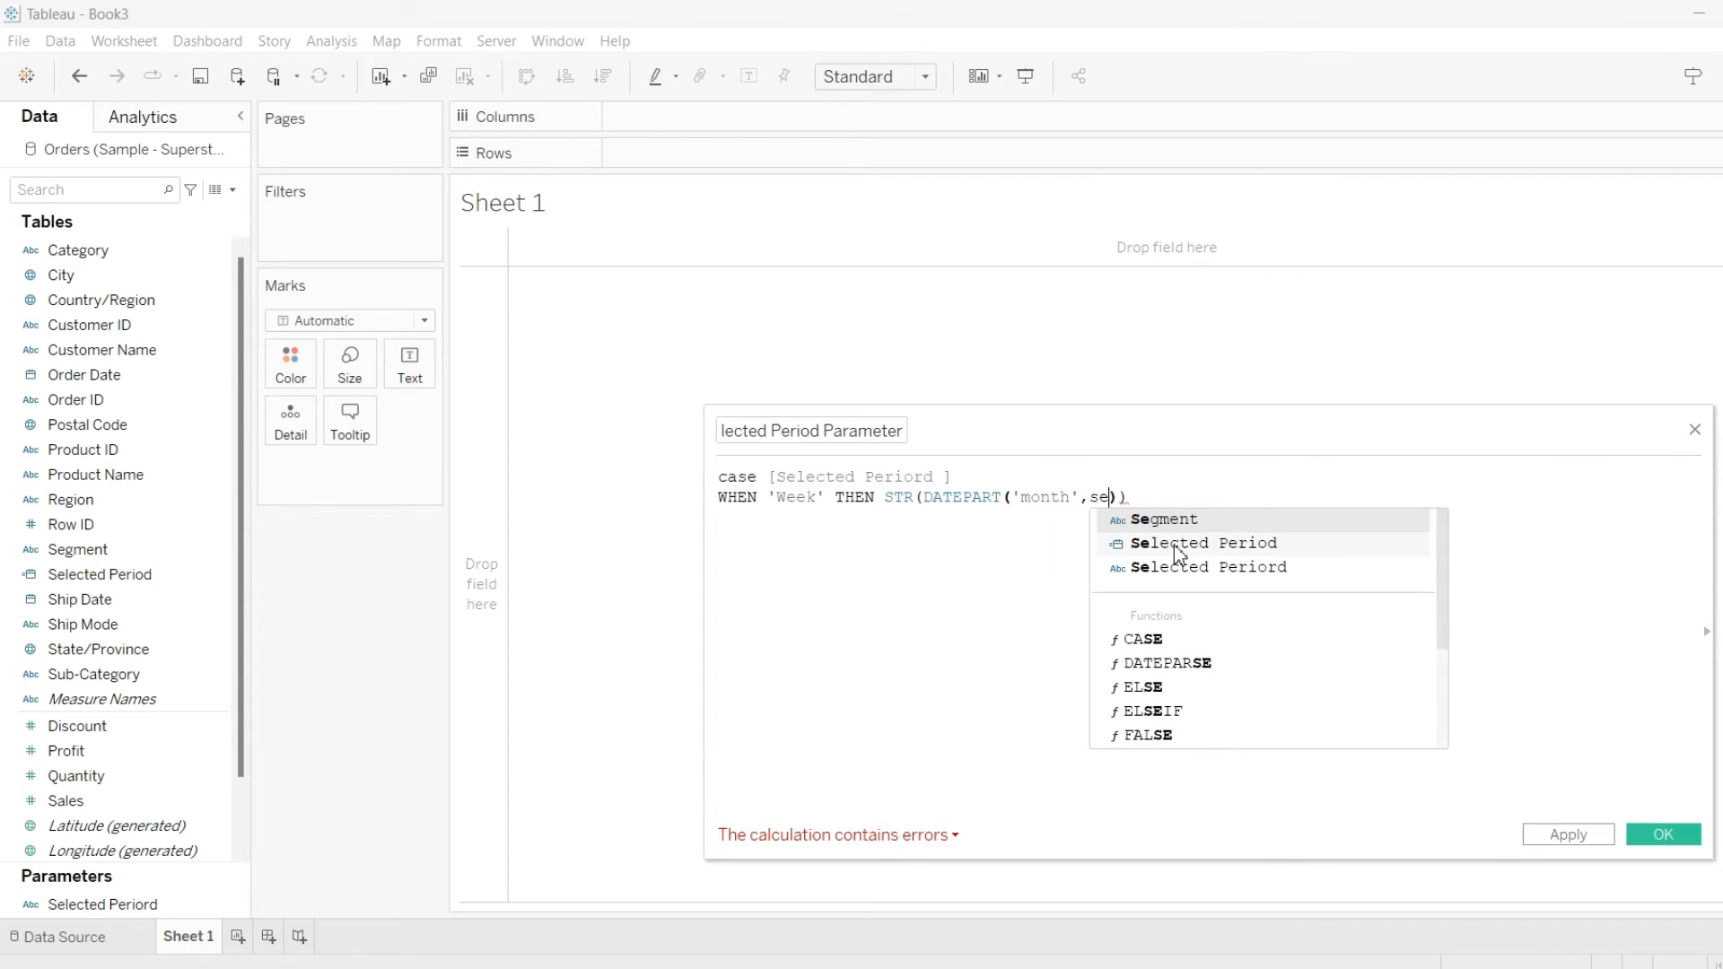
double_click(1175, 545)
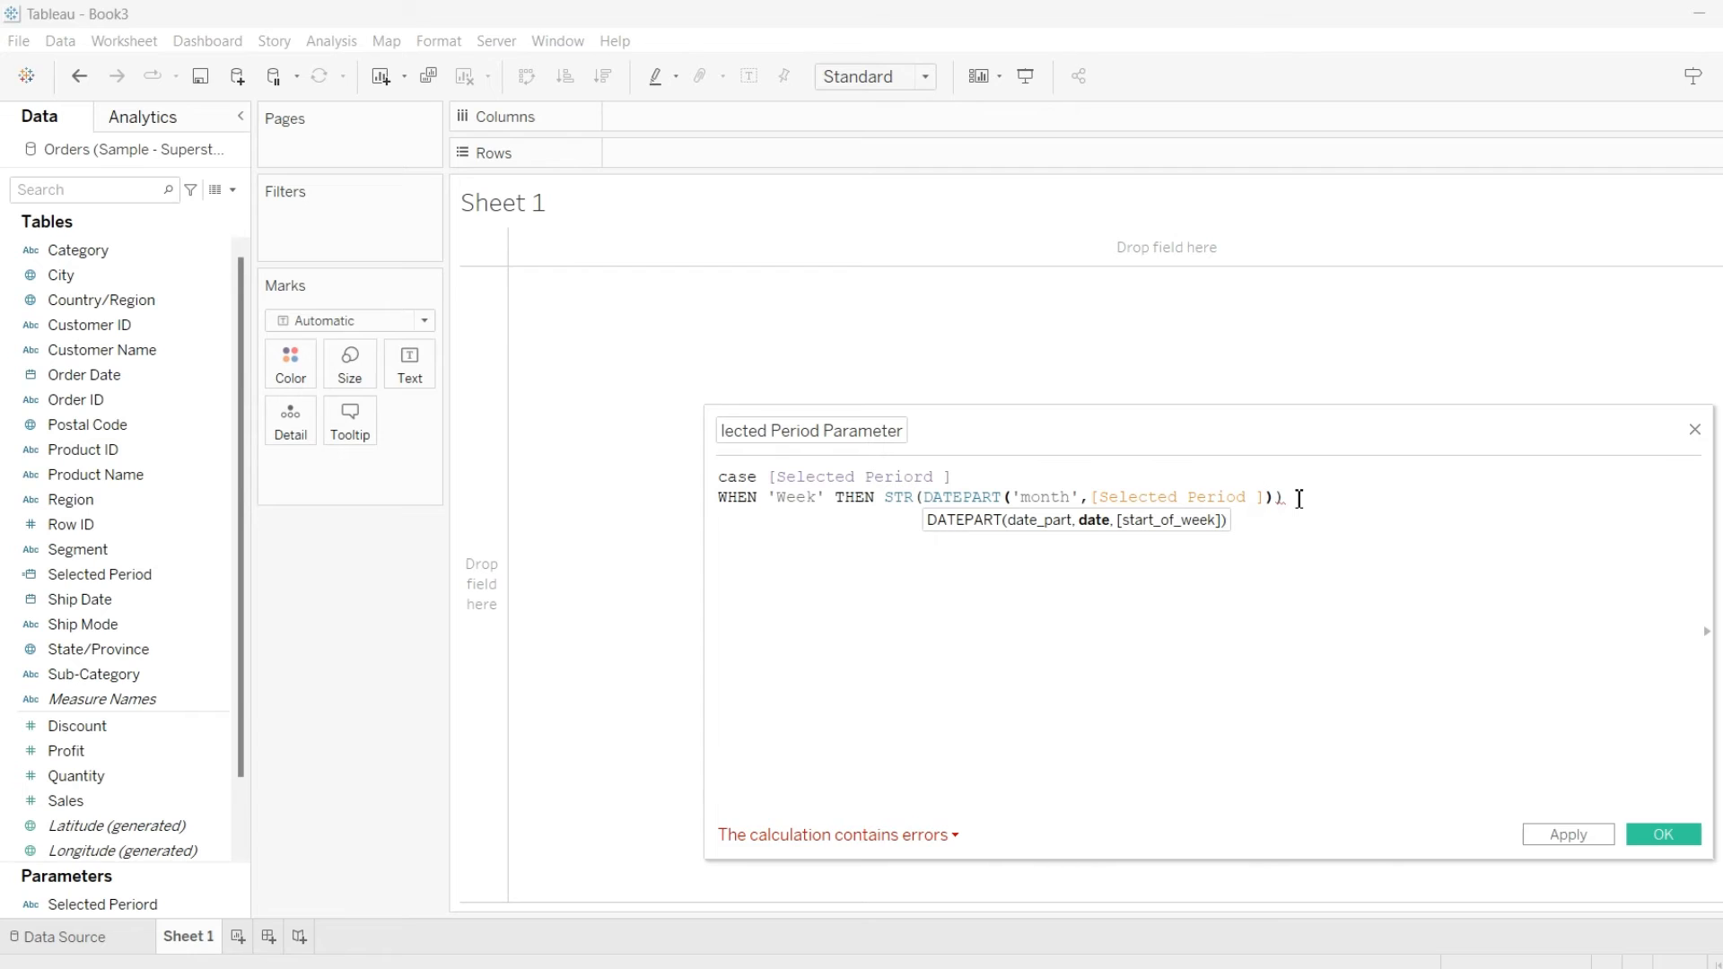
Complete the Week, Month, Quarter and Year label branches using DATEPART, DATENAME, LEFT and RIGHT, close with END, and save the field
left_click(958, 474)
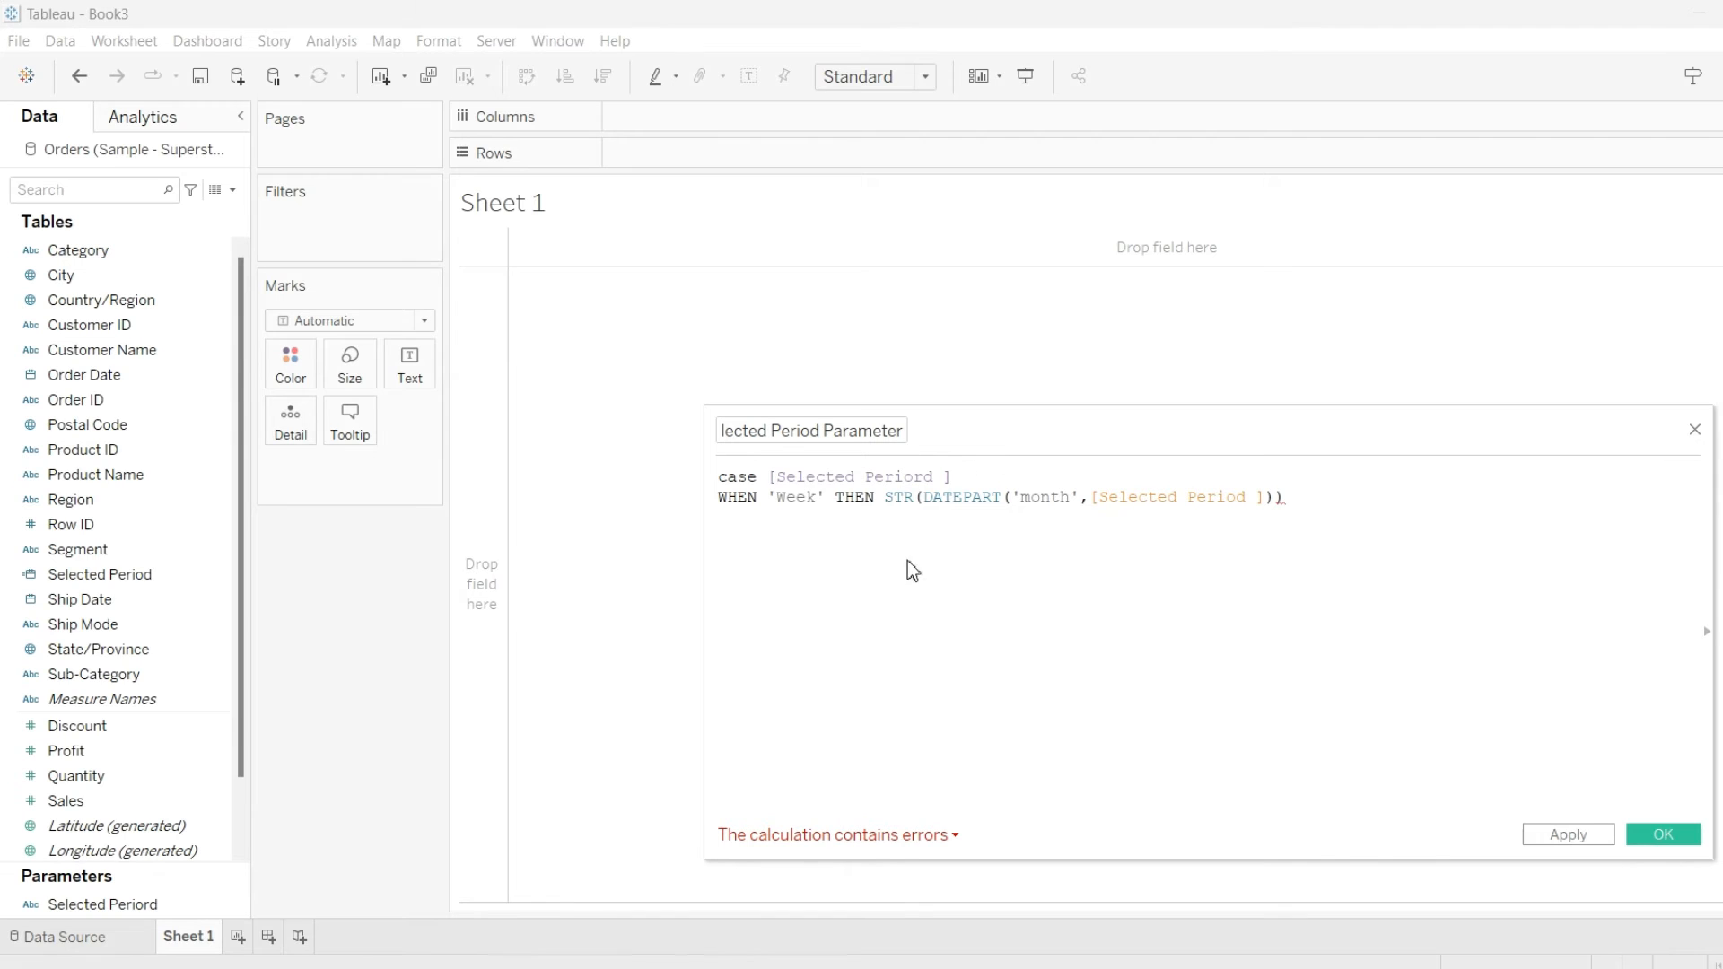
left_click_drag(770, 478, 972, 496)
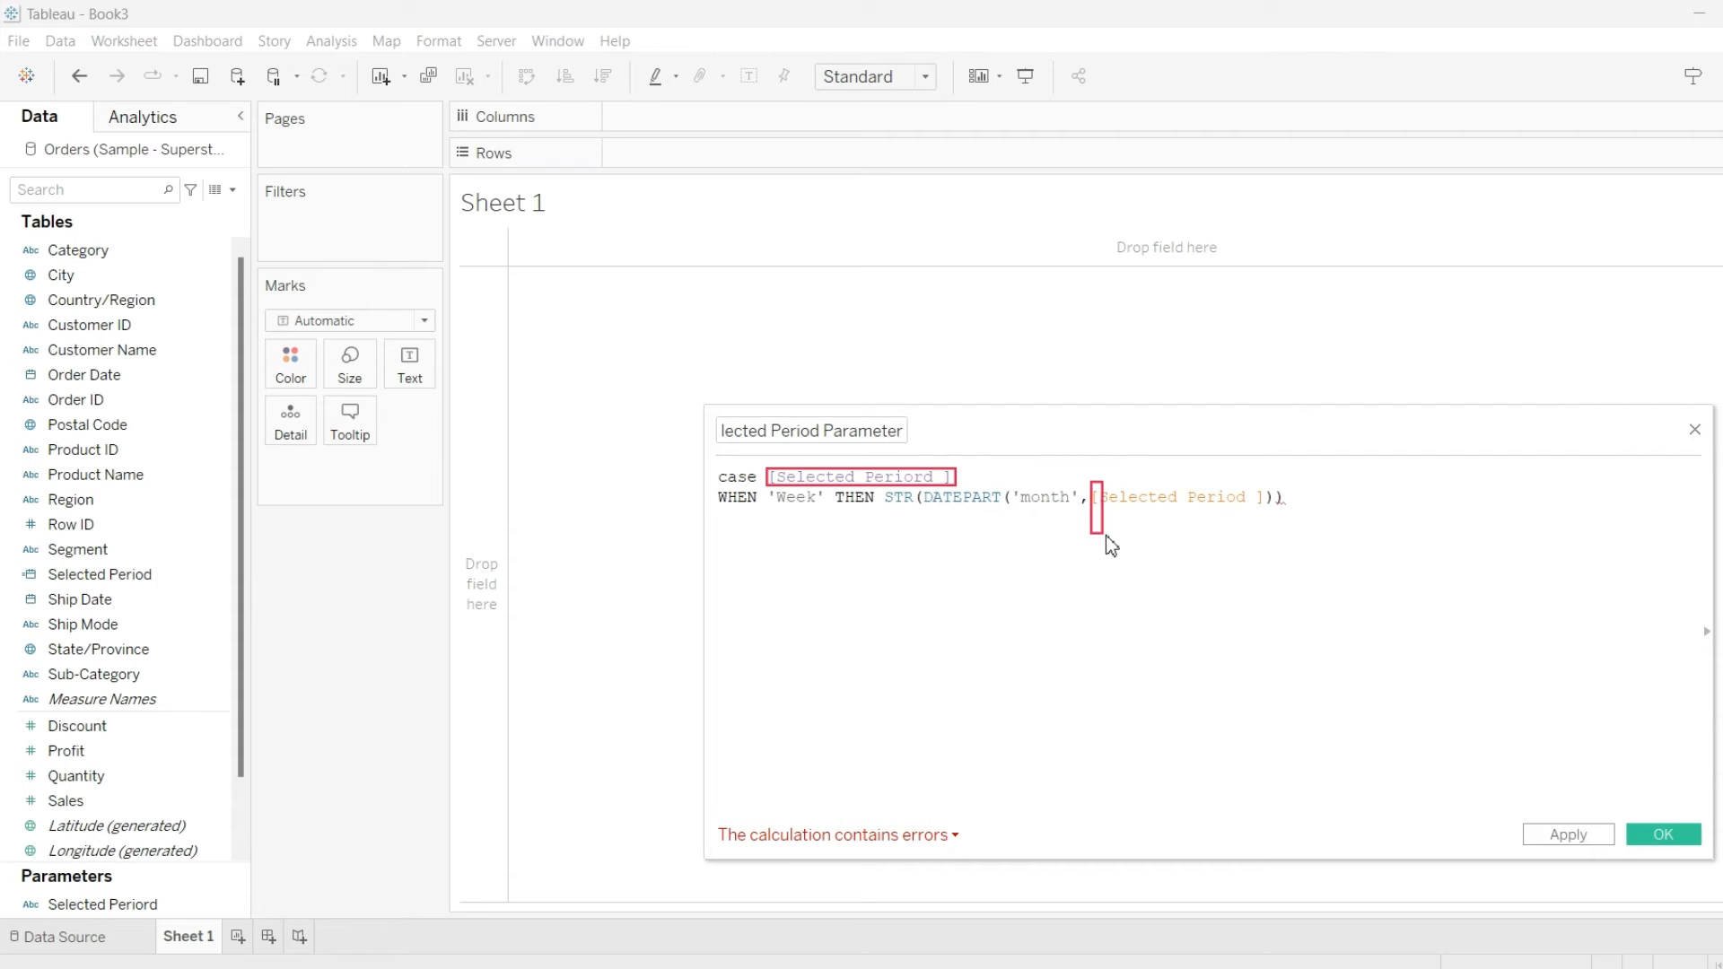
left_click_drag(1107, 536, 1270, 517)
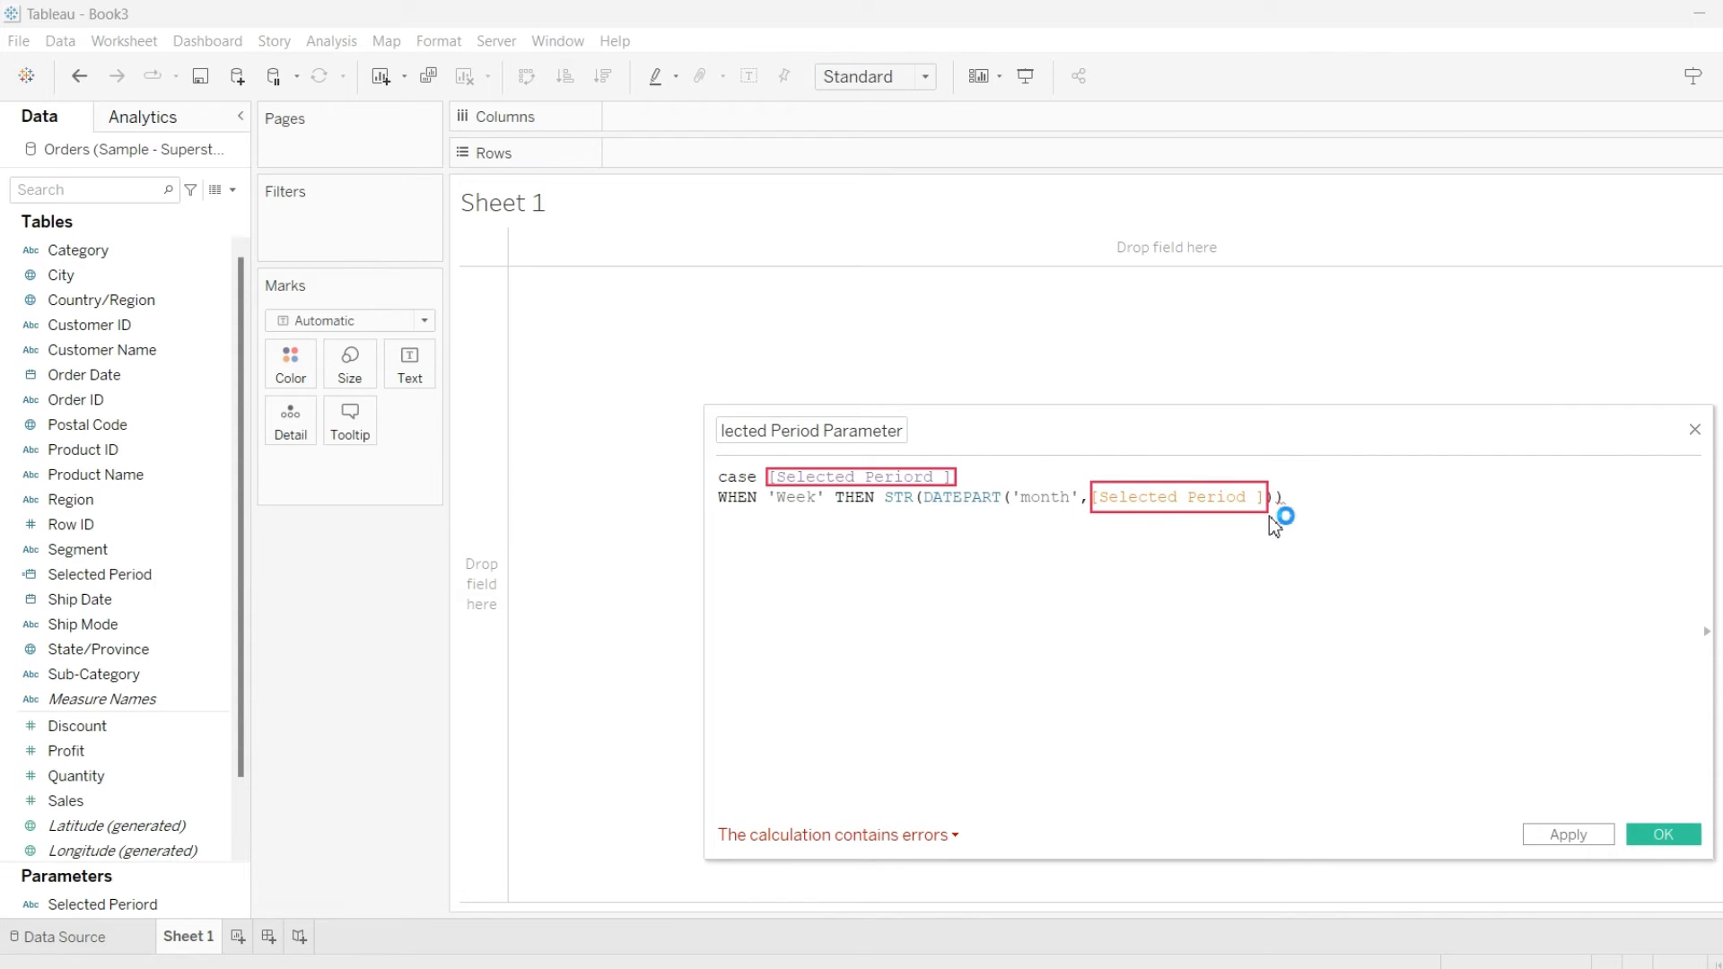
key("Escape")
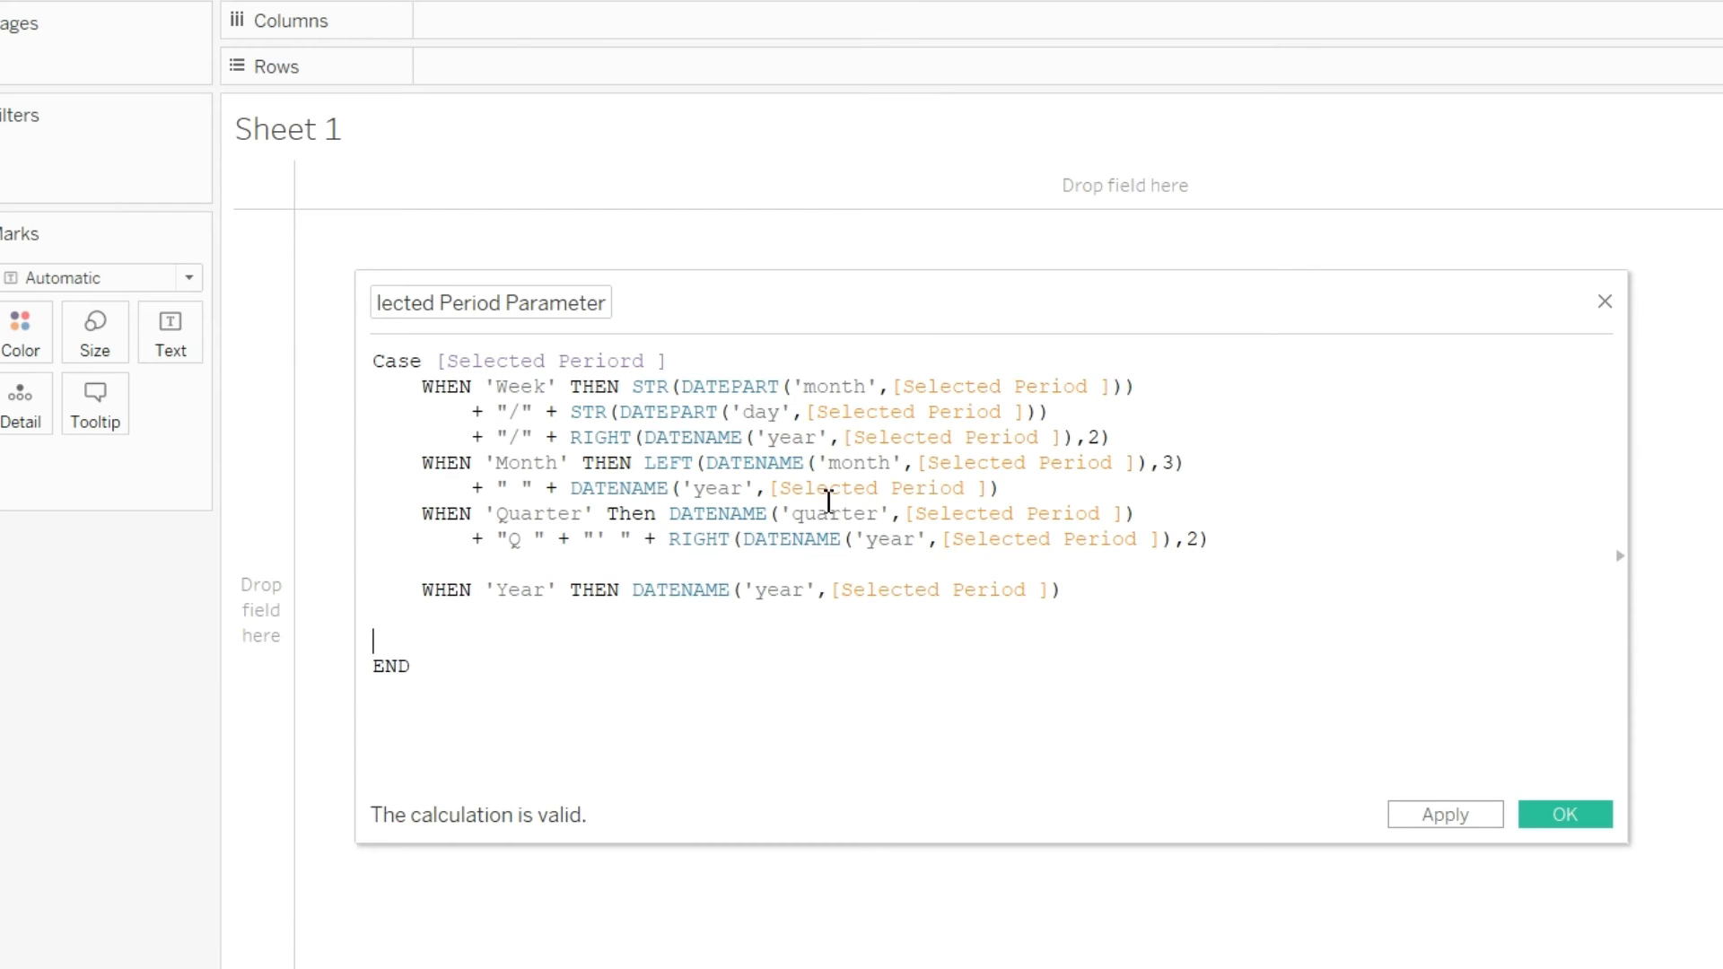
left_click(1566, 814)
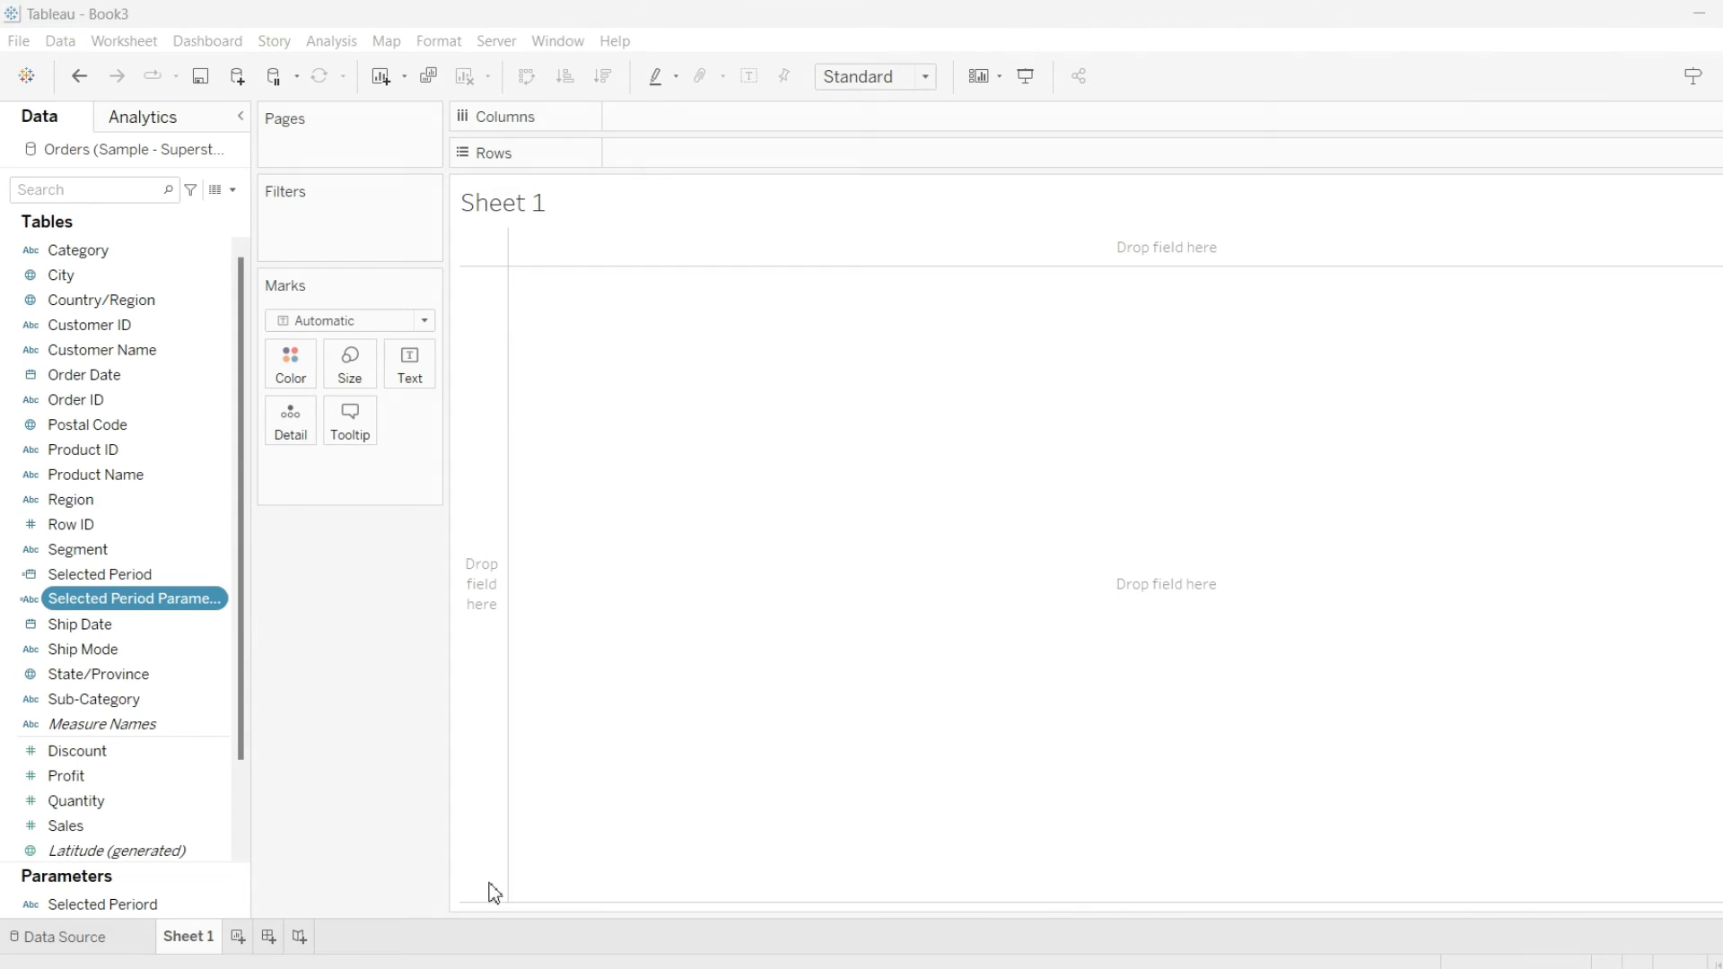
Place the Selected Period Parameter field on Columns
left_click_drag(10, 558, 237, 626)
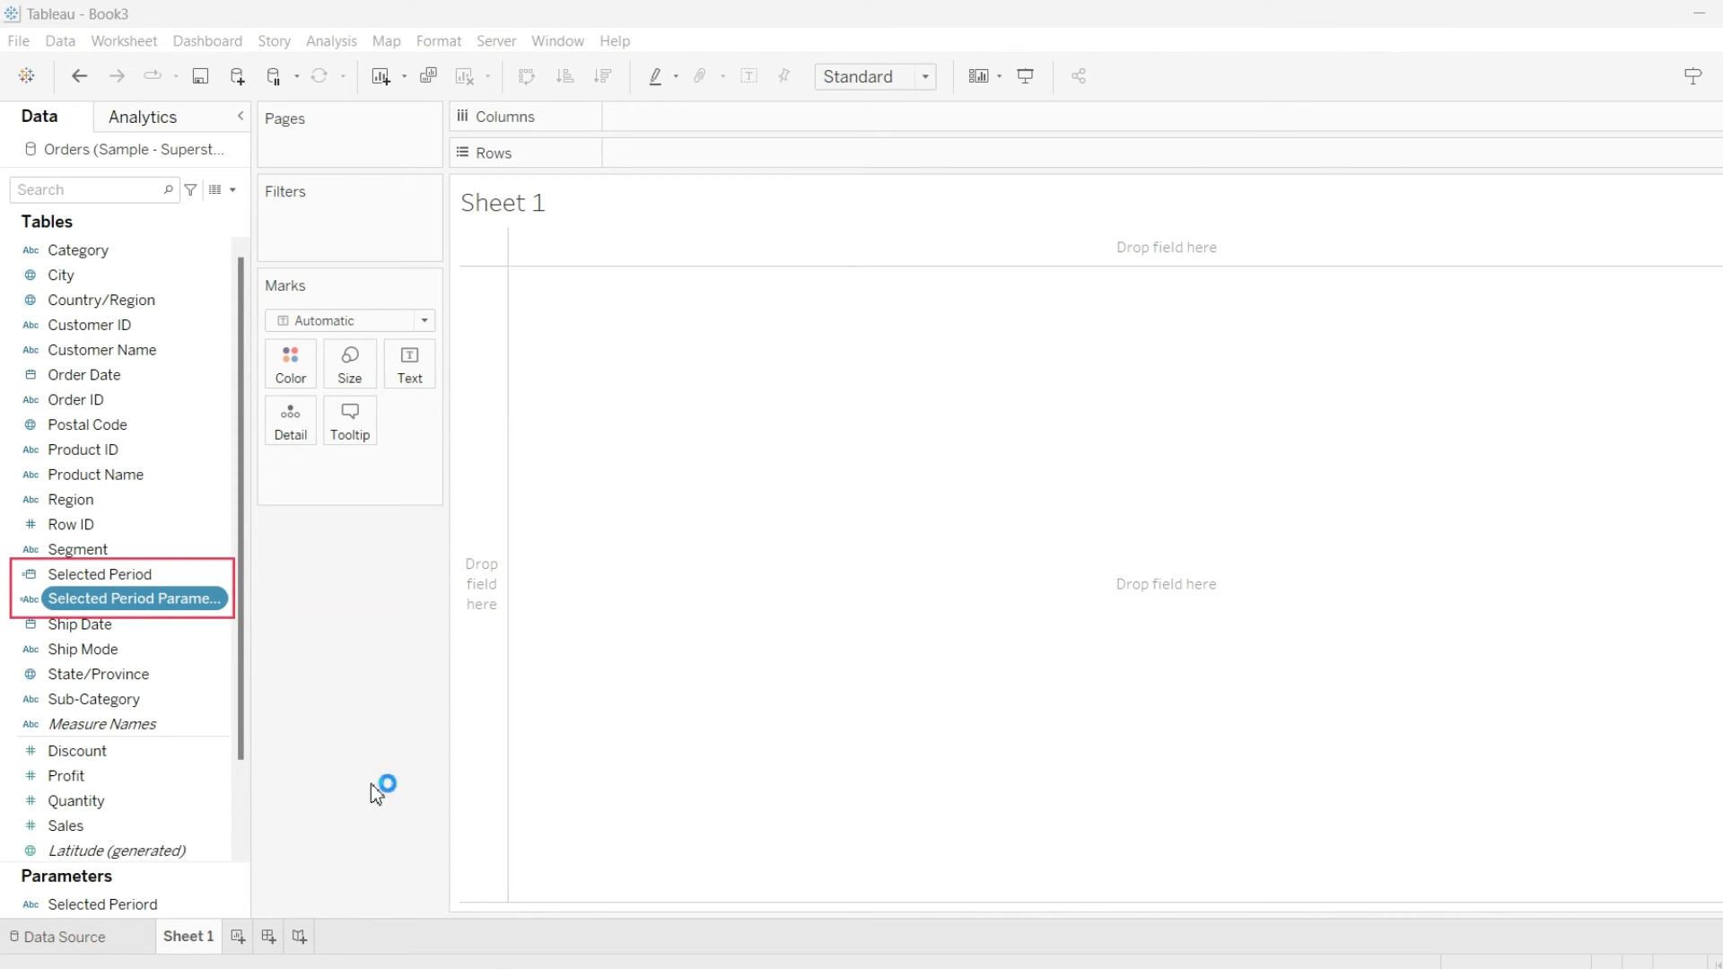
key("Escape")
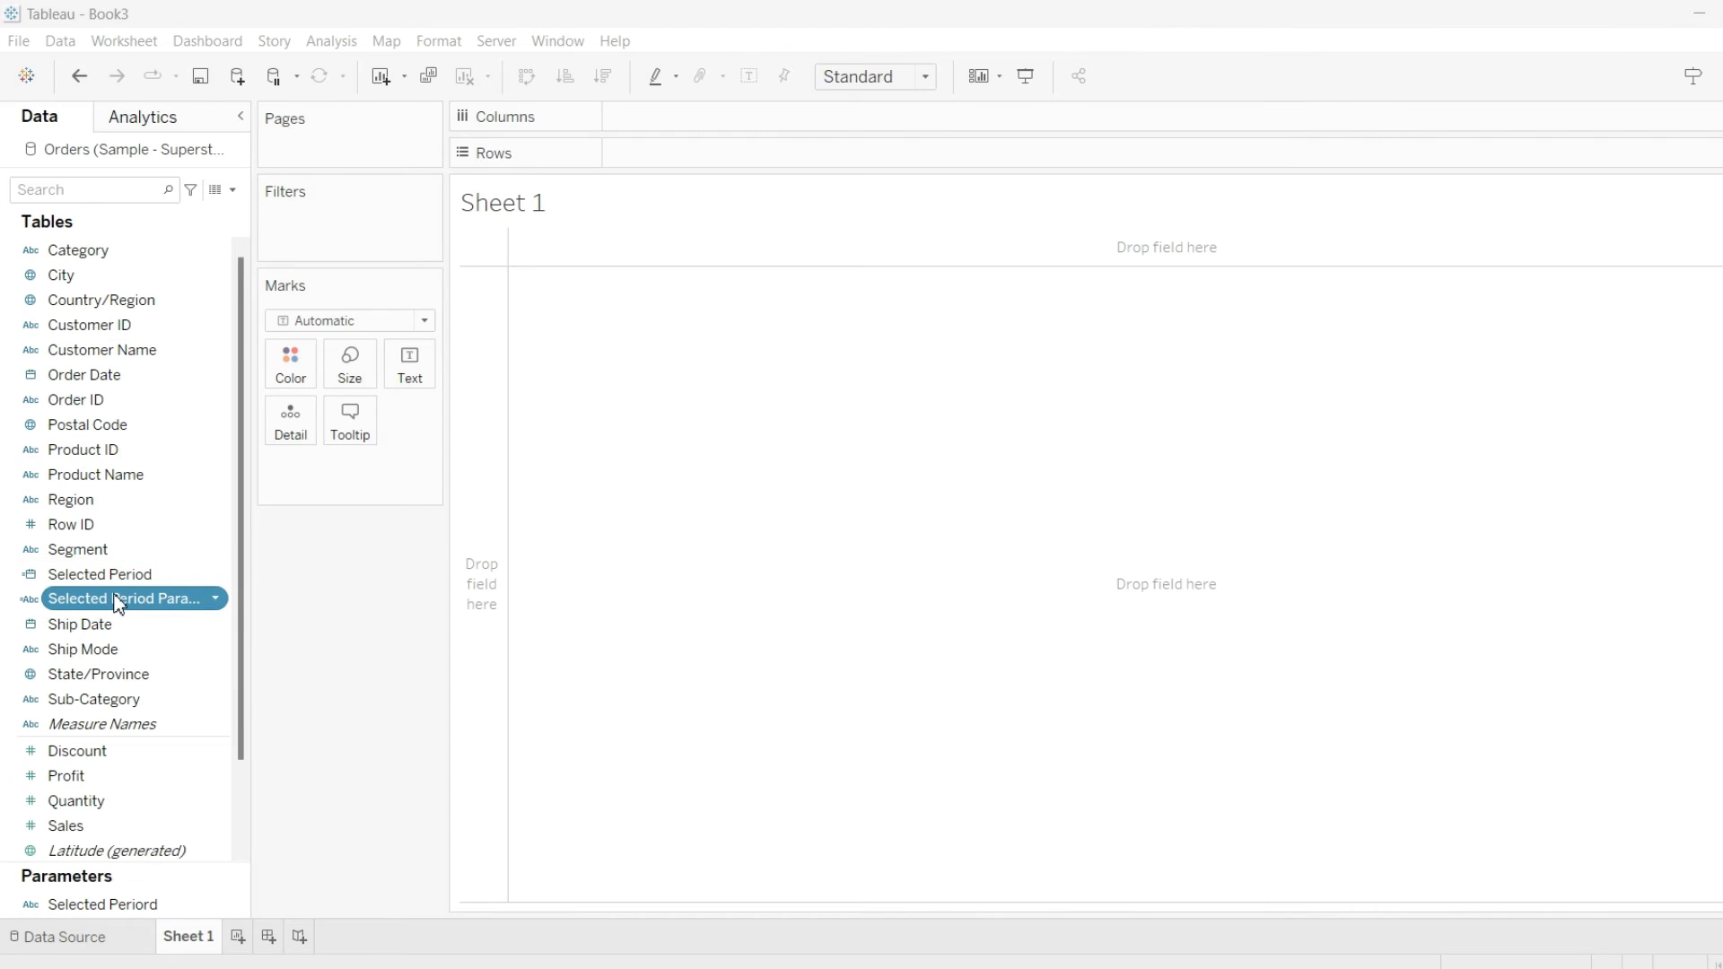
left_click_drag(113, 608, 686, 118)
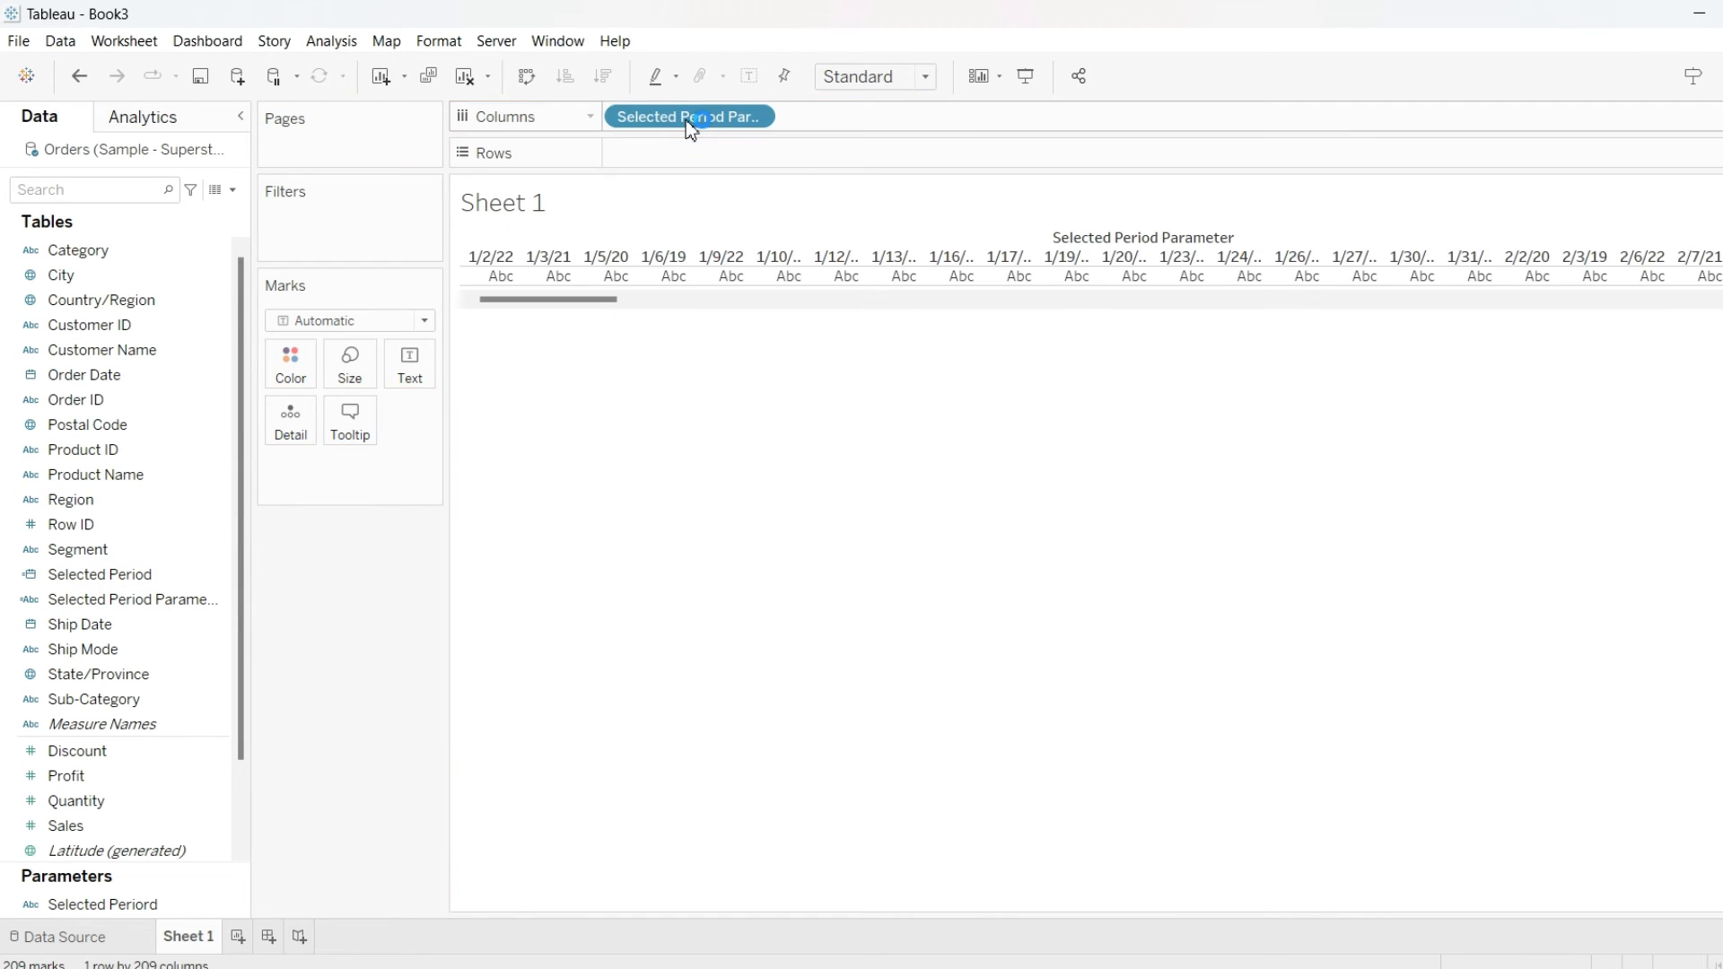
Search the data pane for sales, add Sales to Rows, and clear the search
left_click(134, 191)
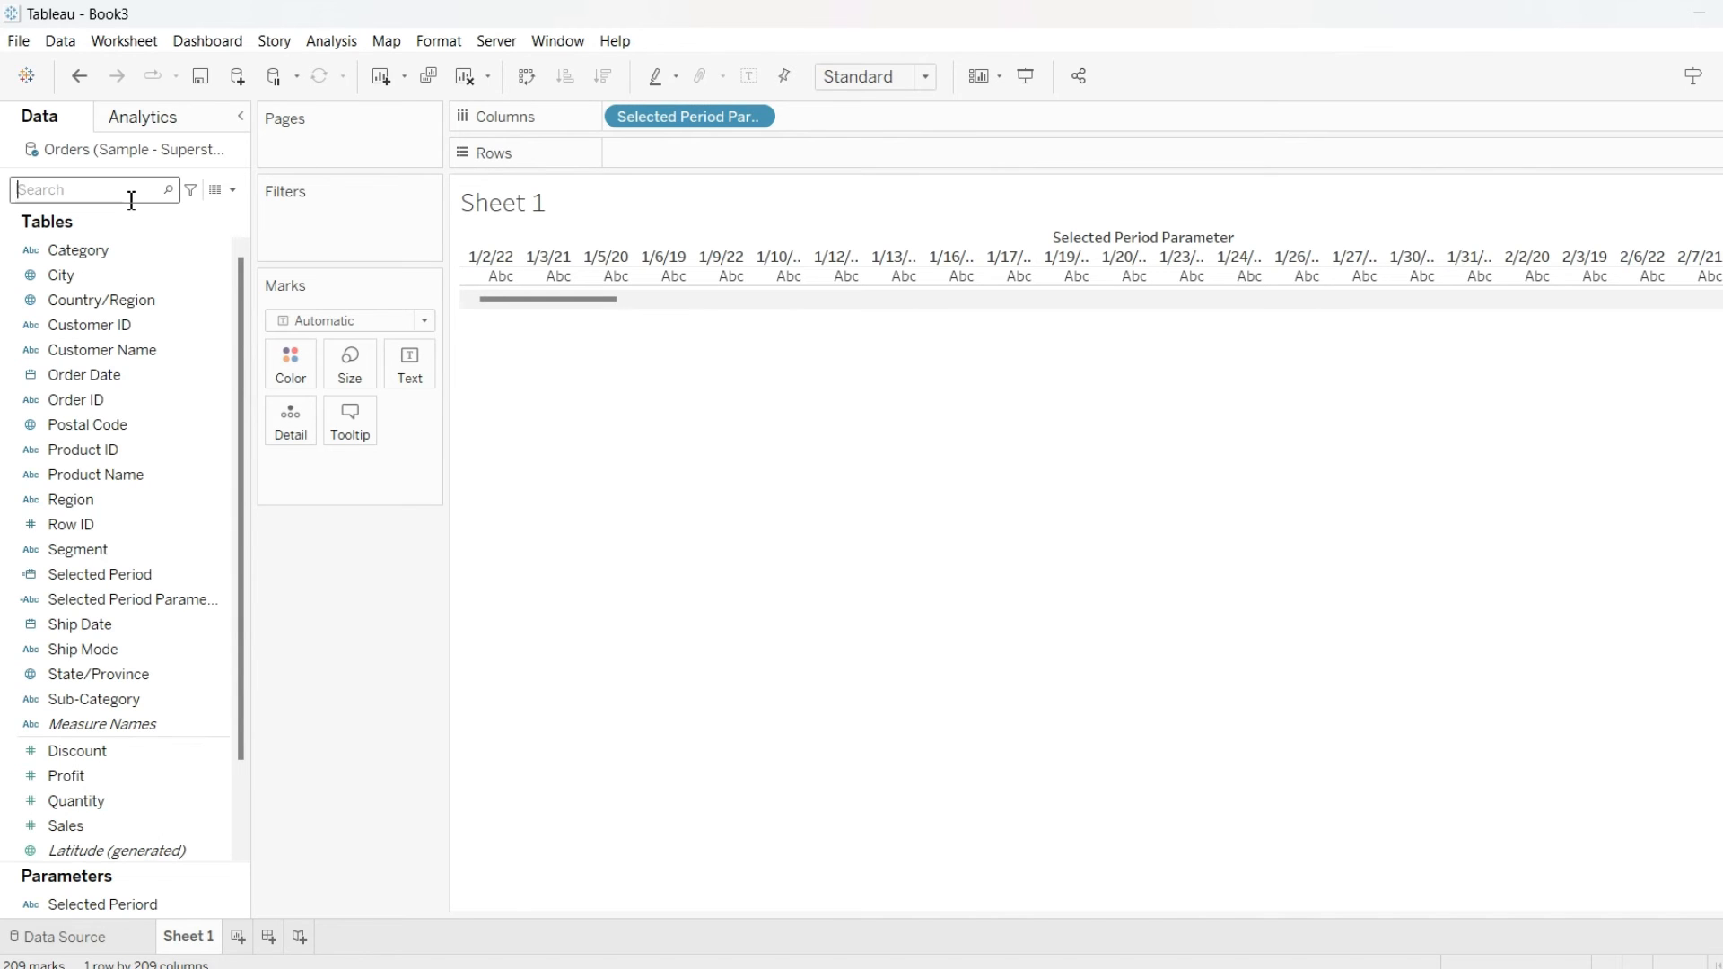
type("sales")
left_click_drag(66, 250, 697, 166)
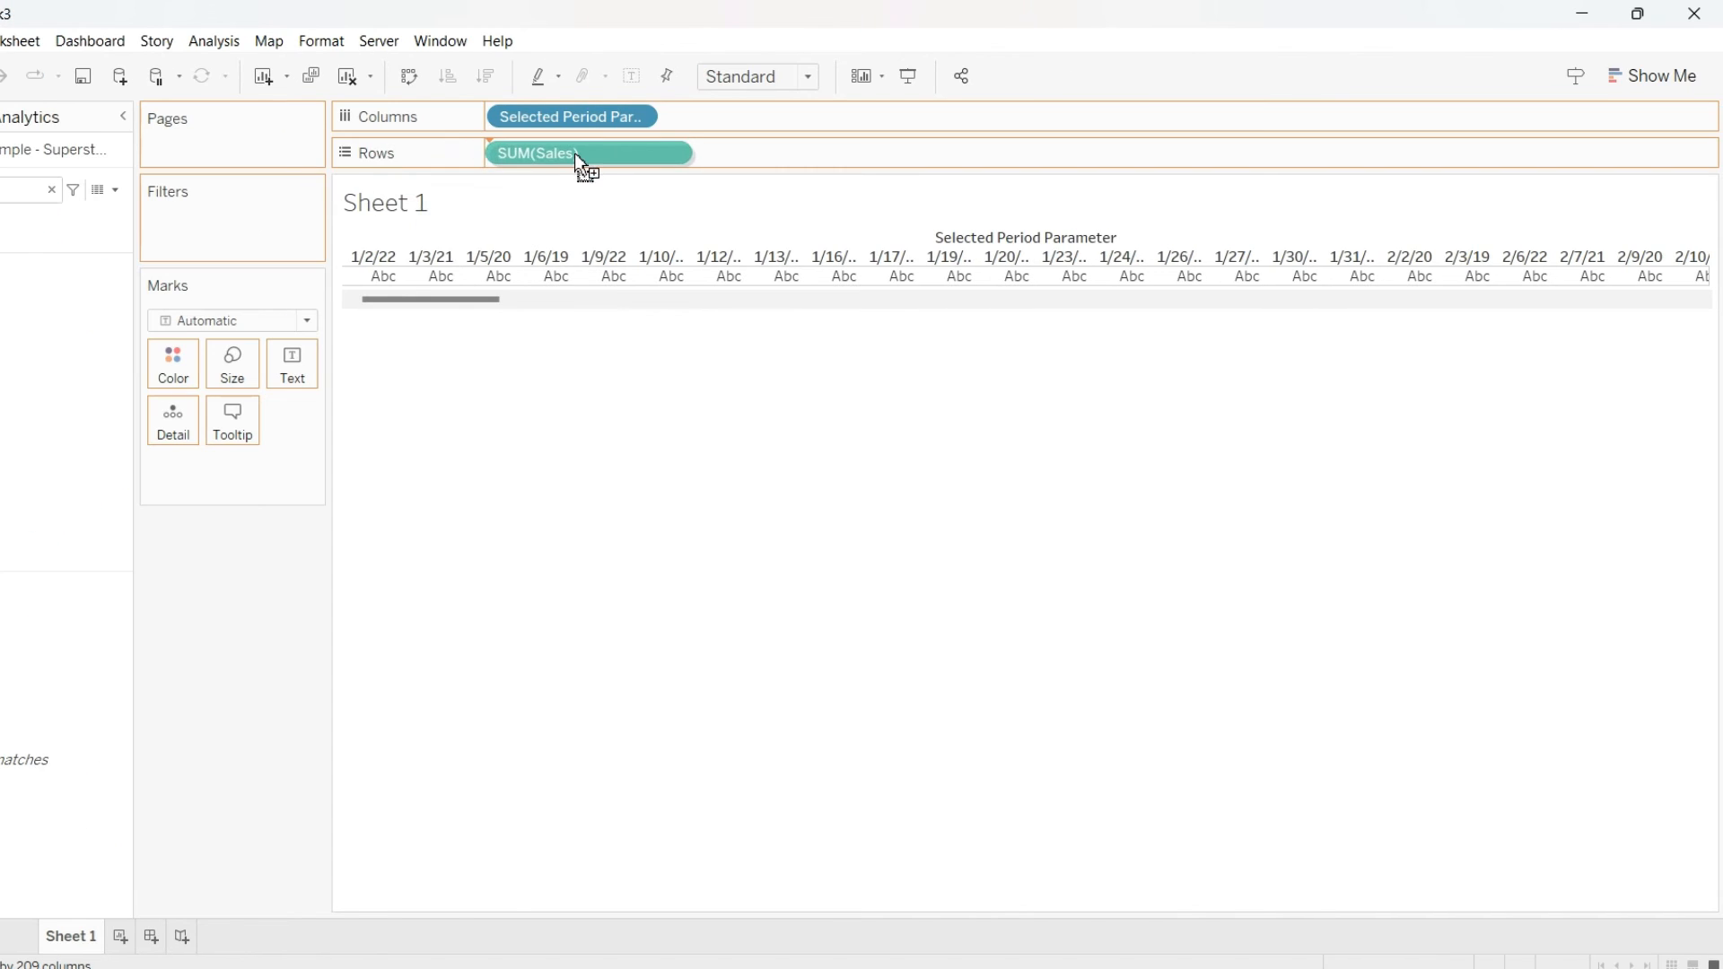
left_click_drag(575, 154, 576, 158)
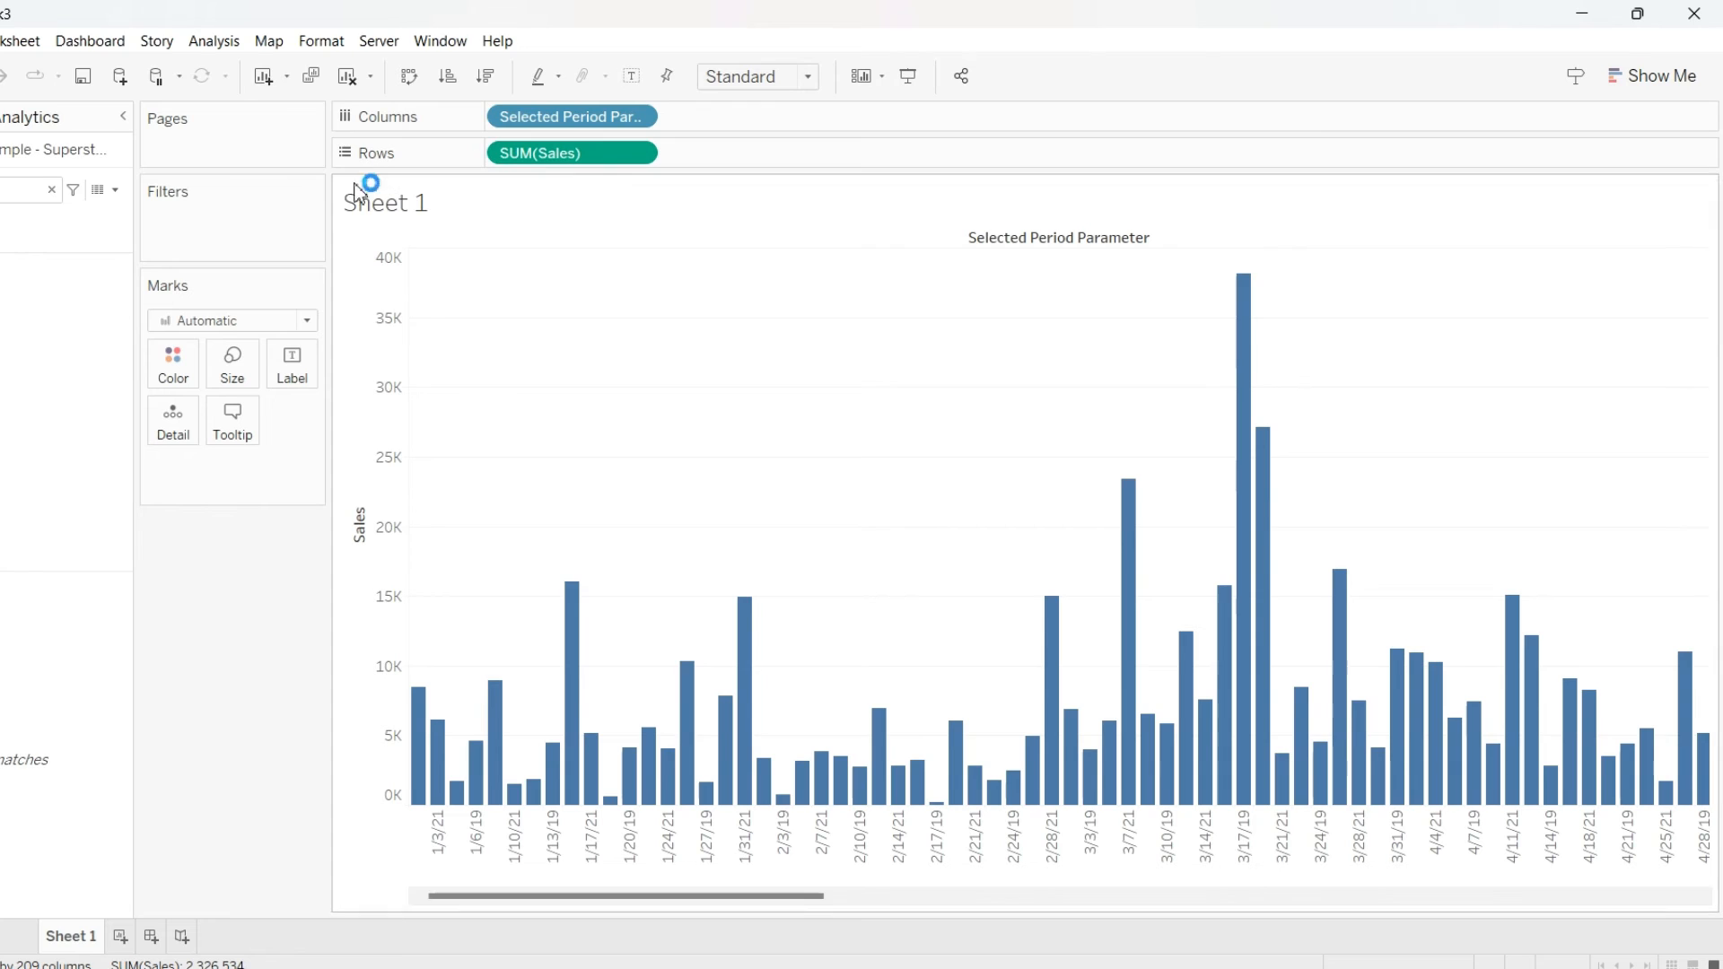
left_click(54, 191)
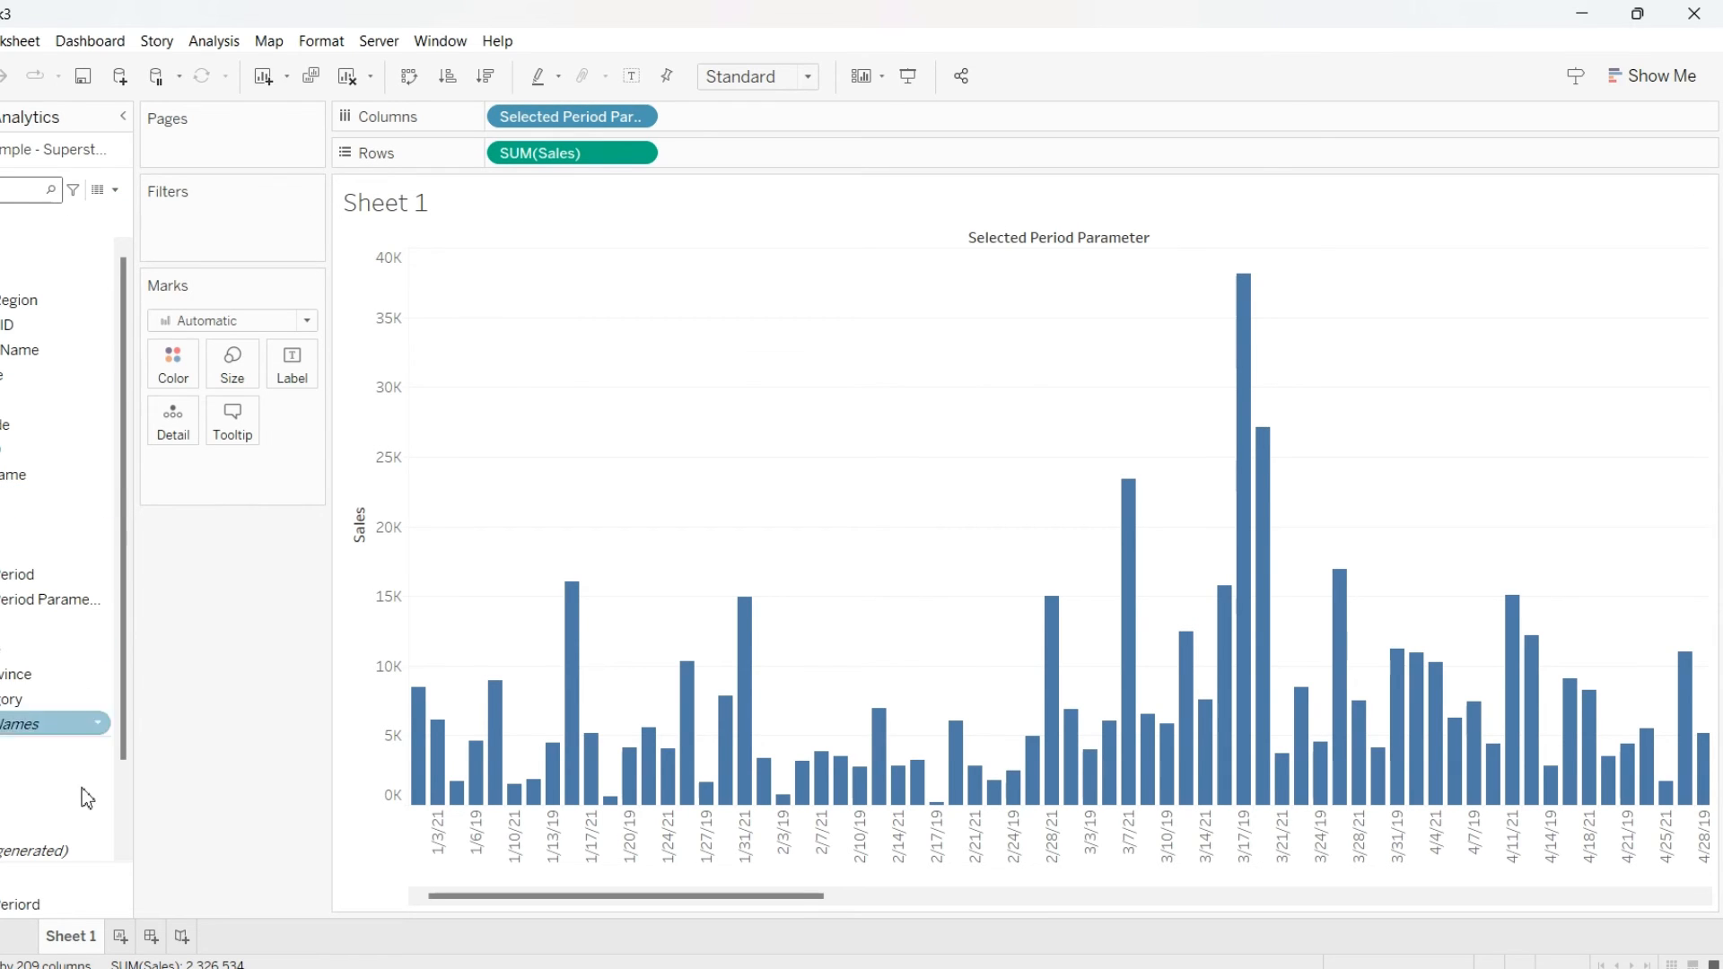
Show the Selected Periord parameter control on the sheet
left_click(110, 908)
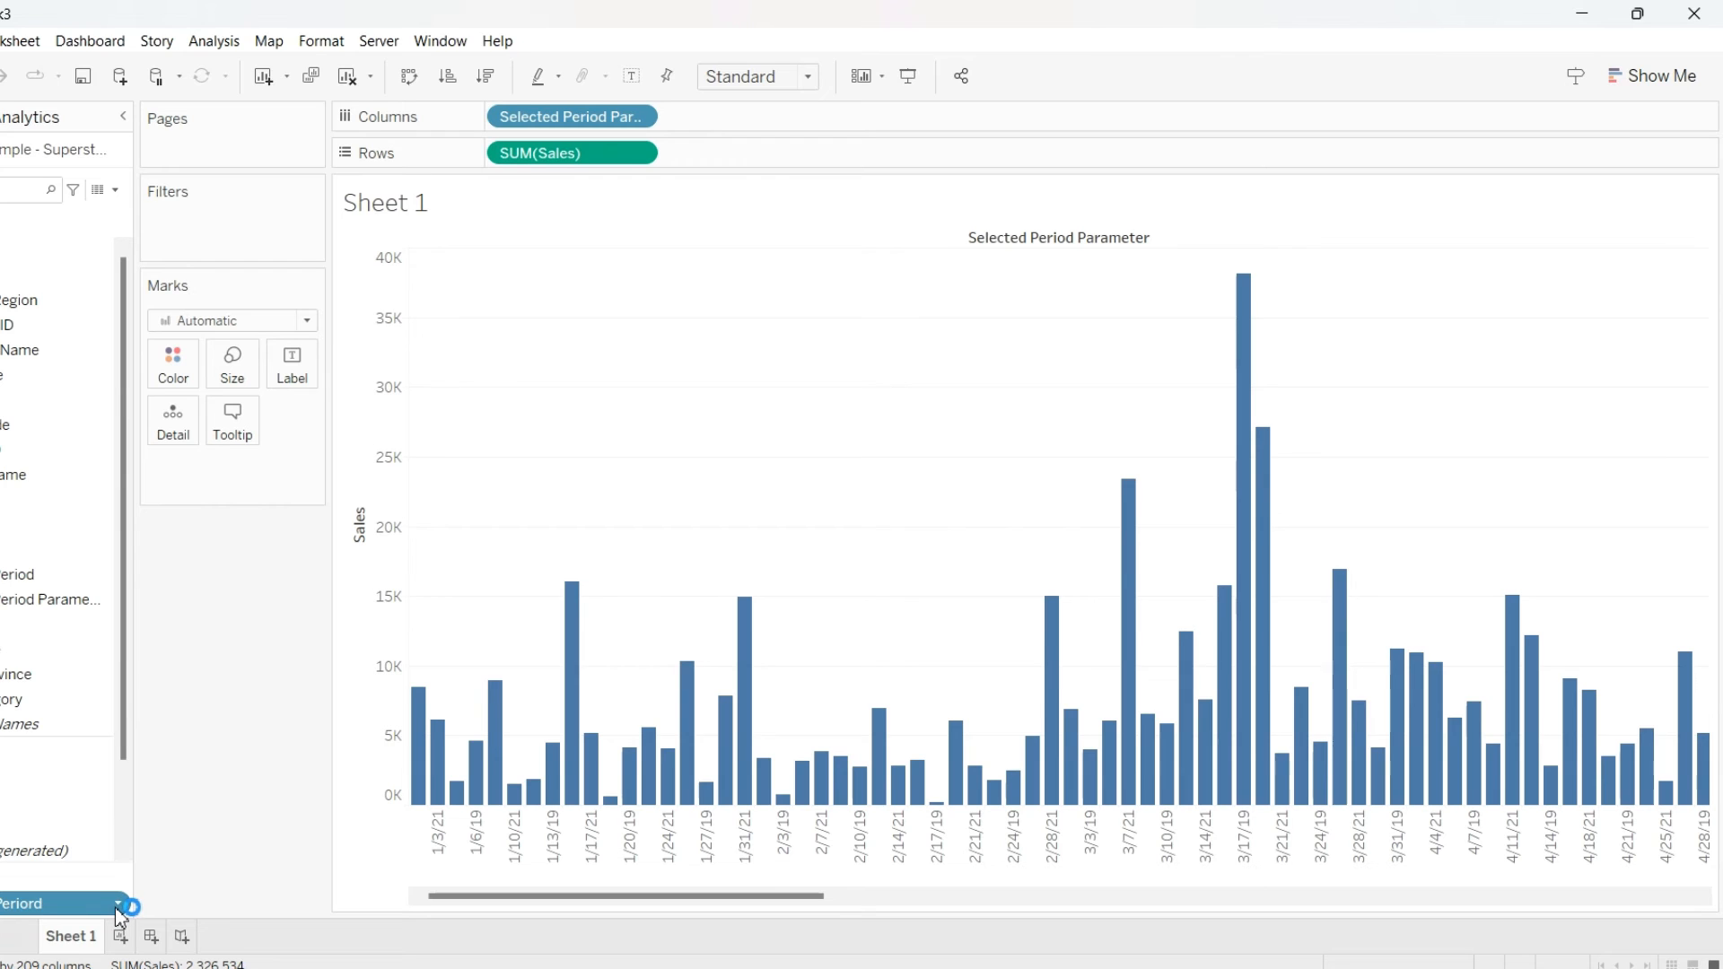
left_click(117, 905)
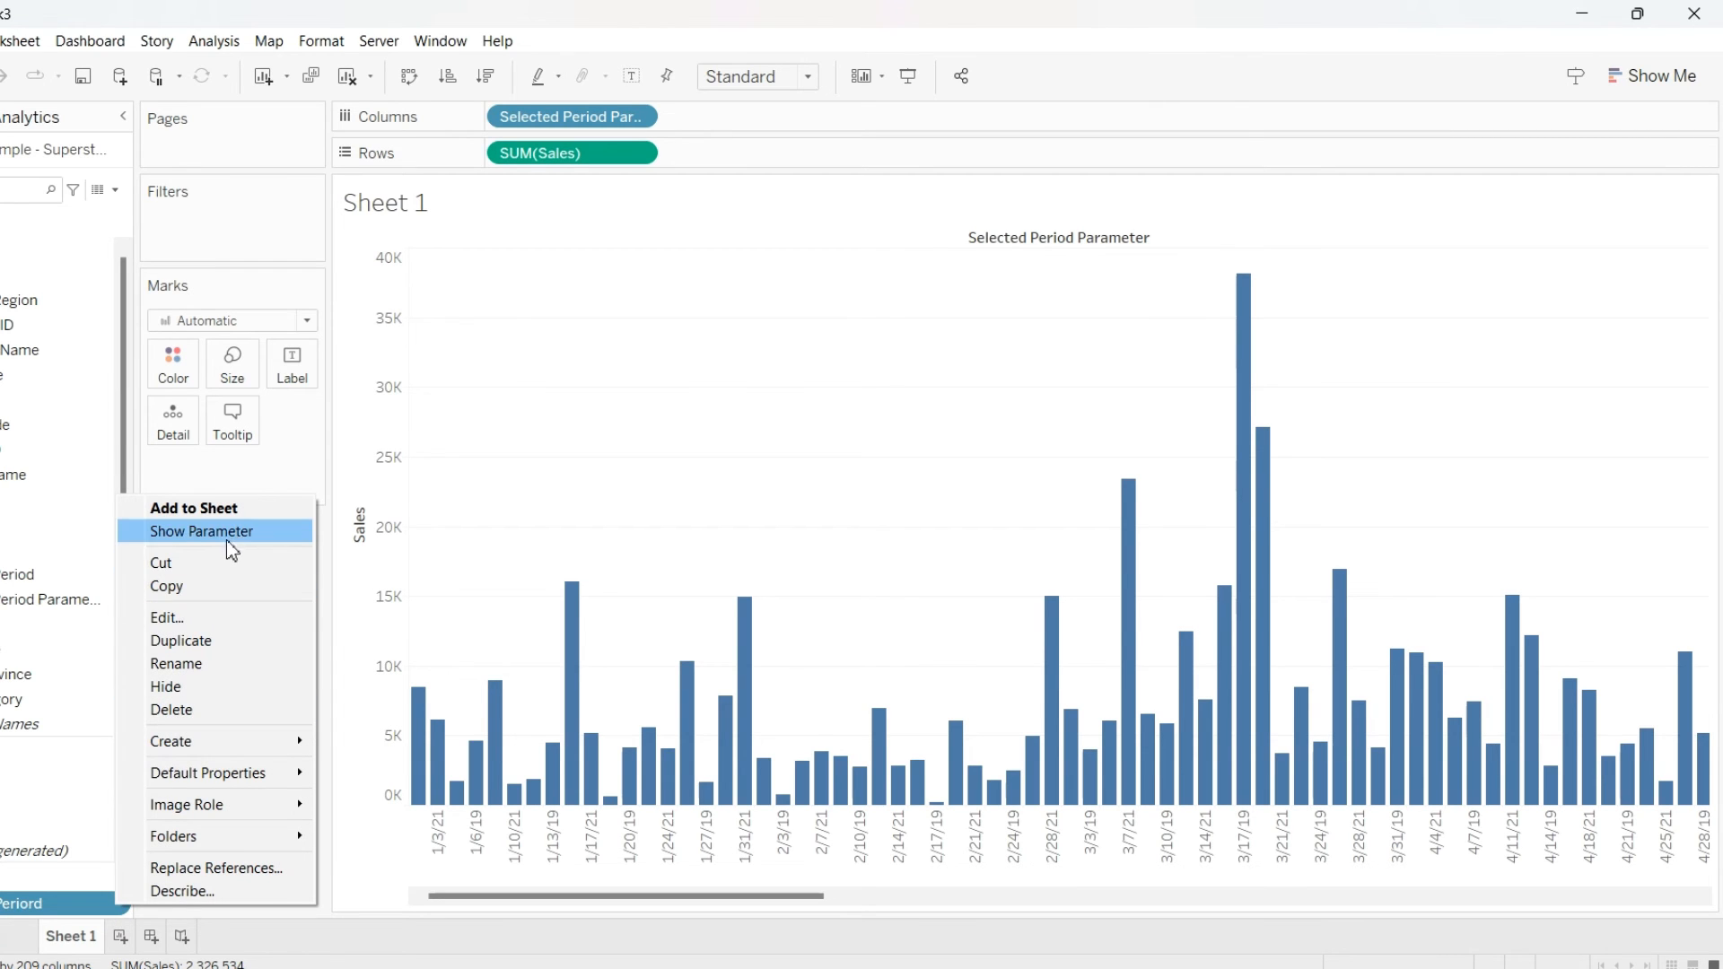
left_click(201, 531)
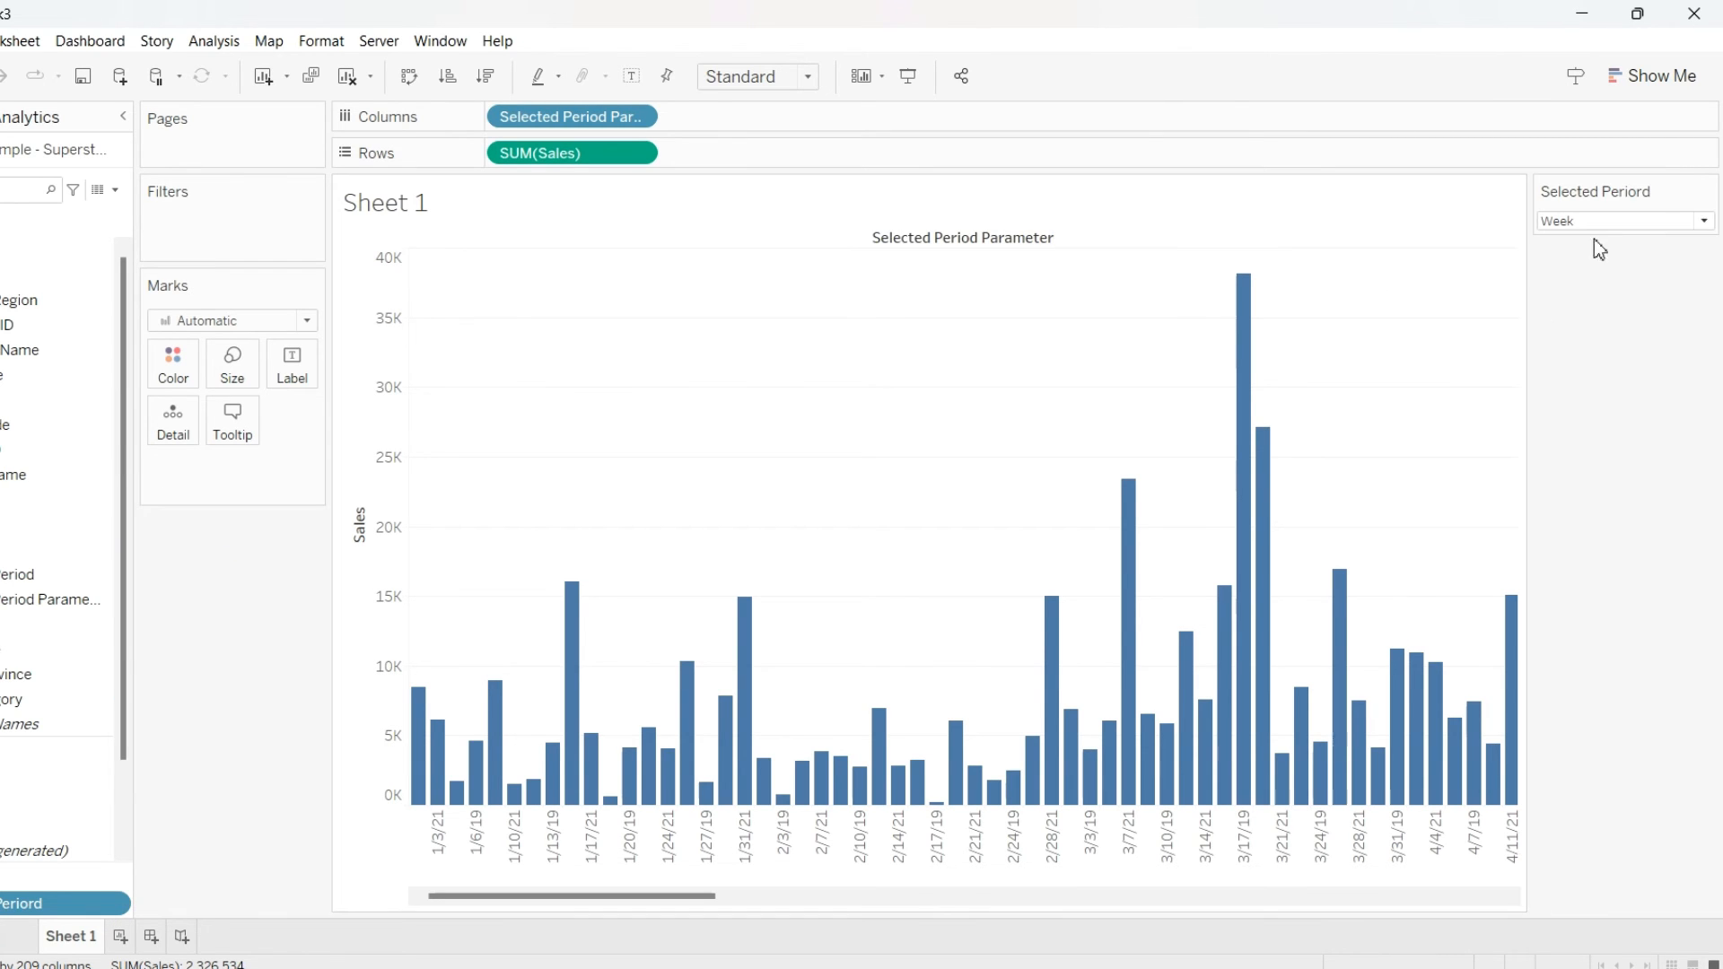
Switch the Selected Periord parameter to Month and set the view fit to Entire View
left_click(1618, 220)
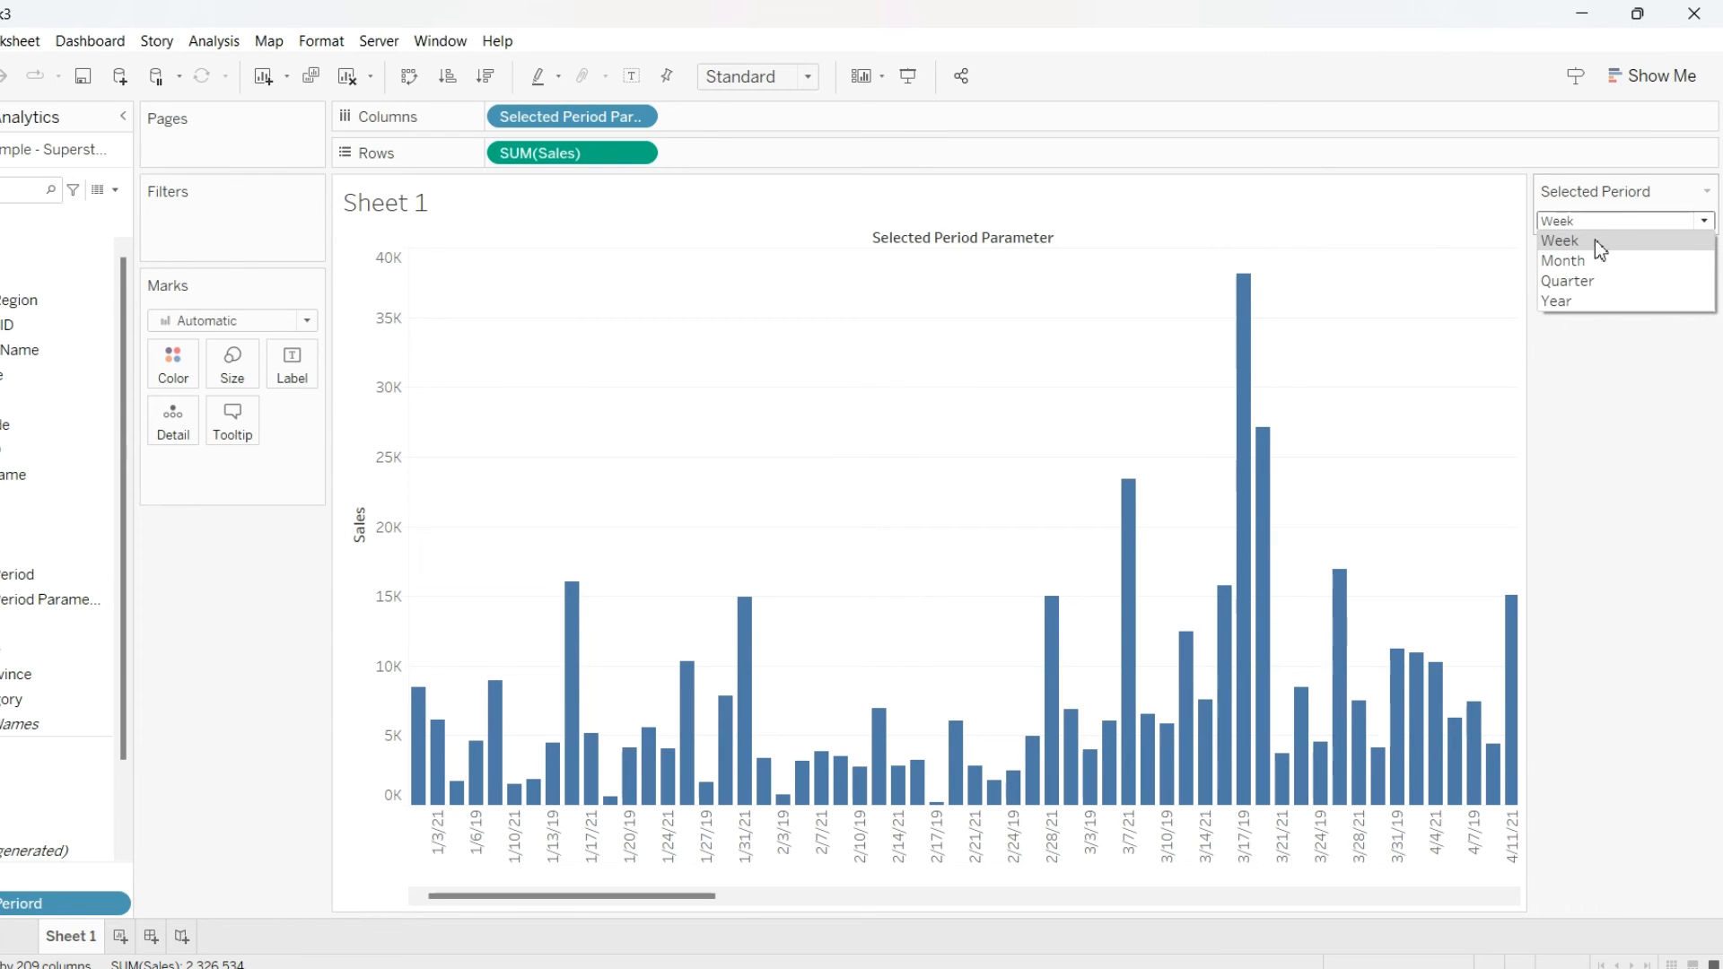
left_click(1581, 259)
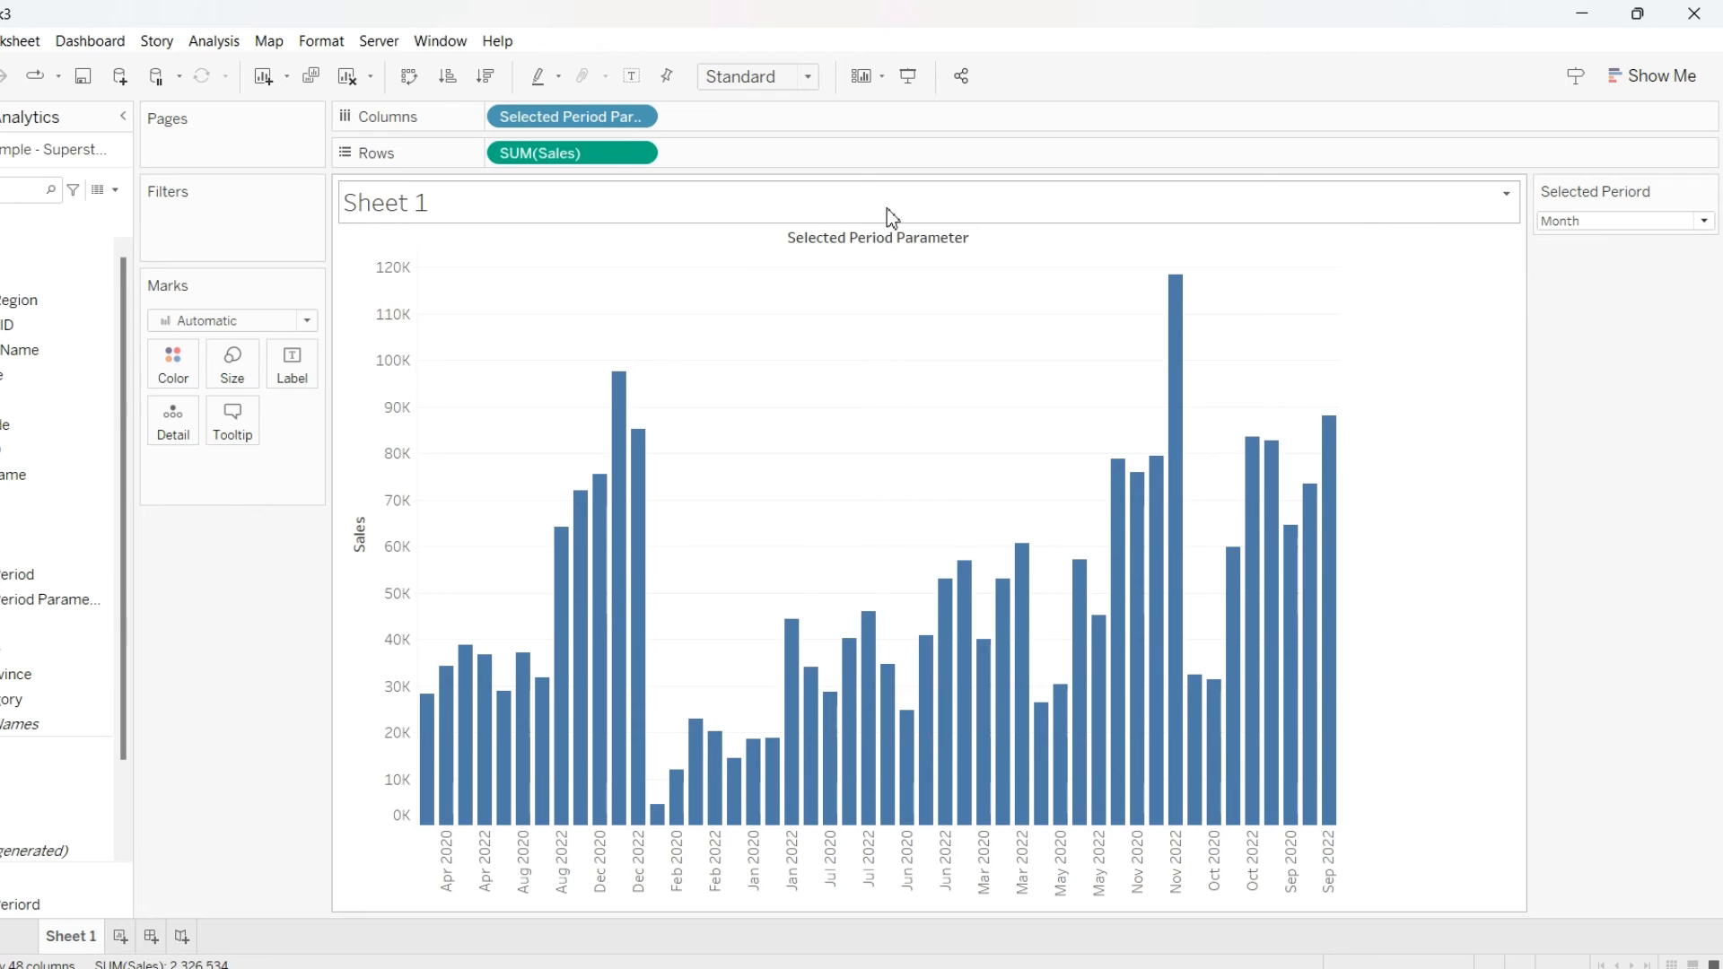
left_click(808, 76)
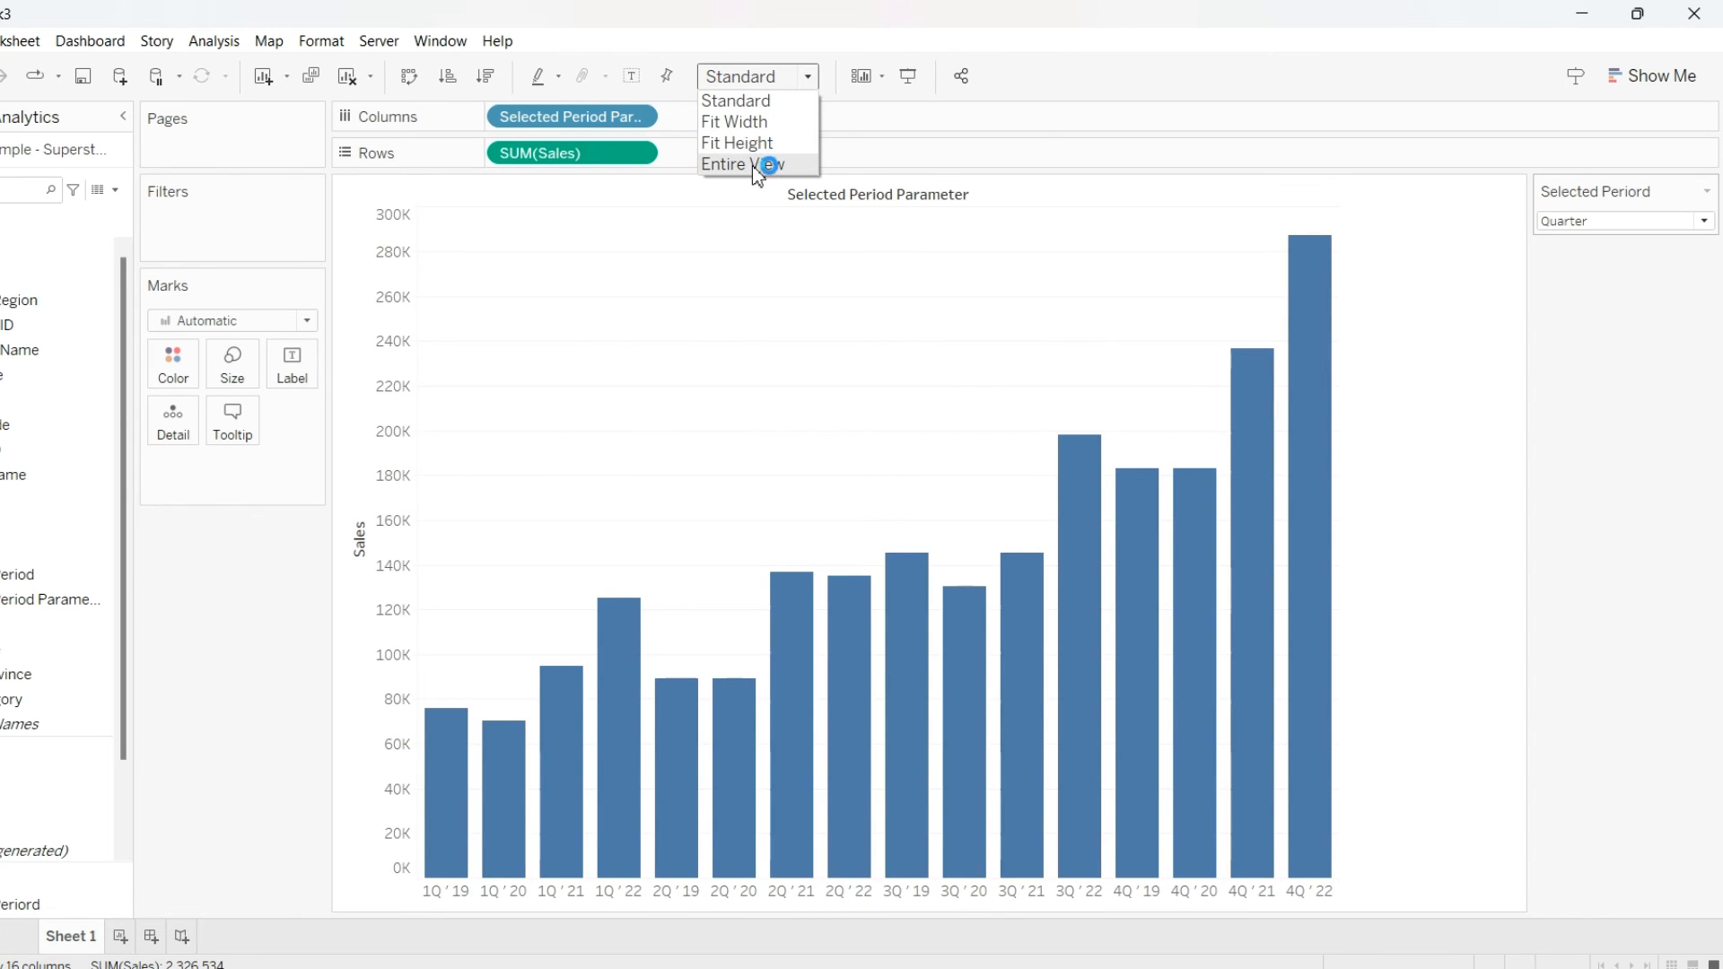
left_click(752, 165)
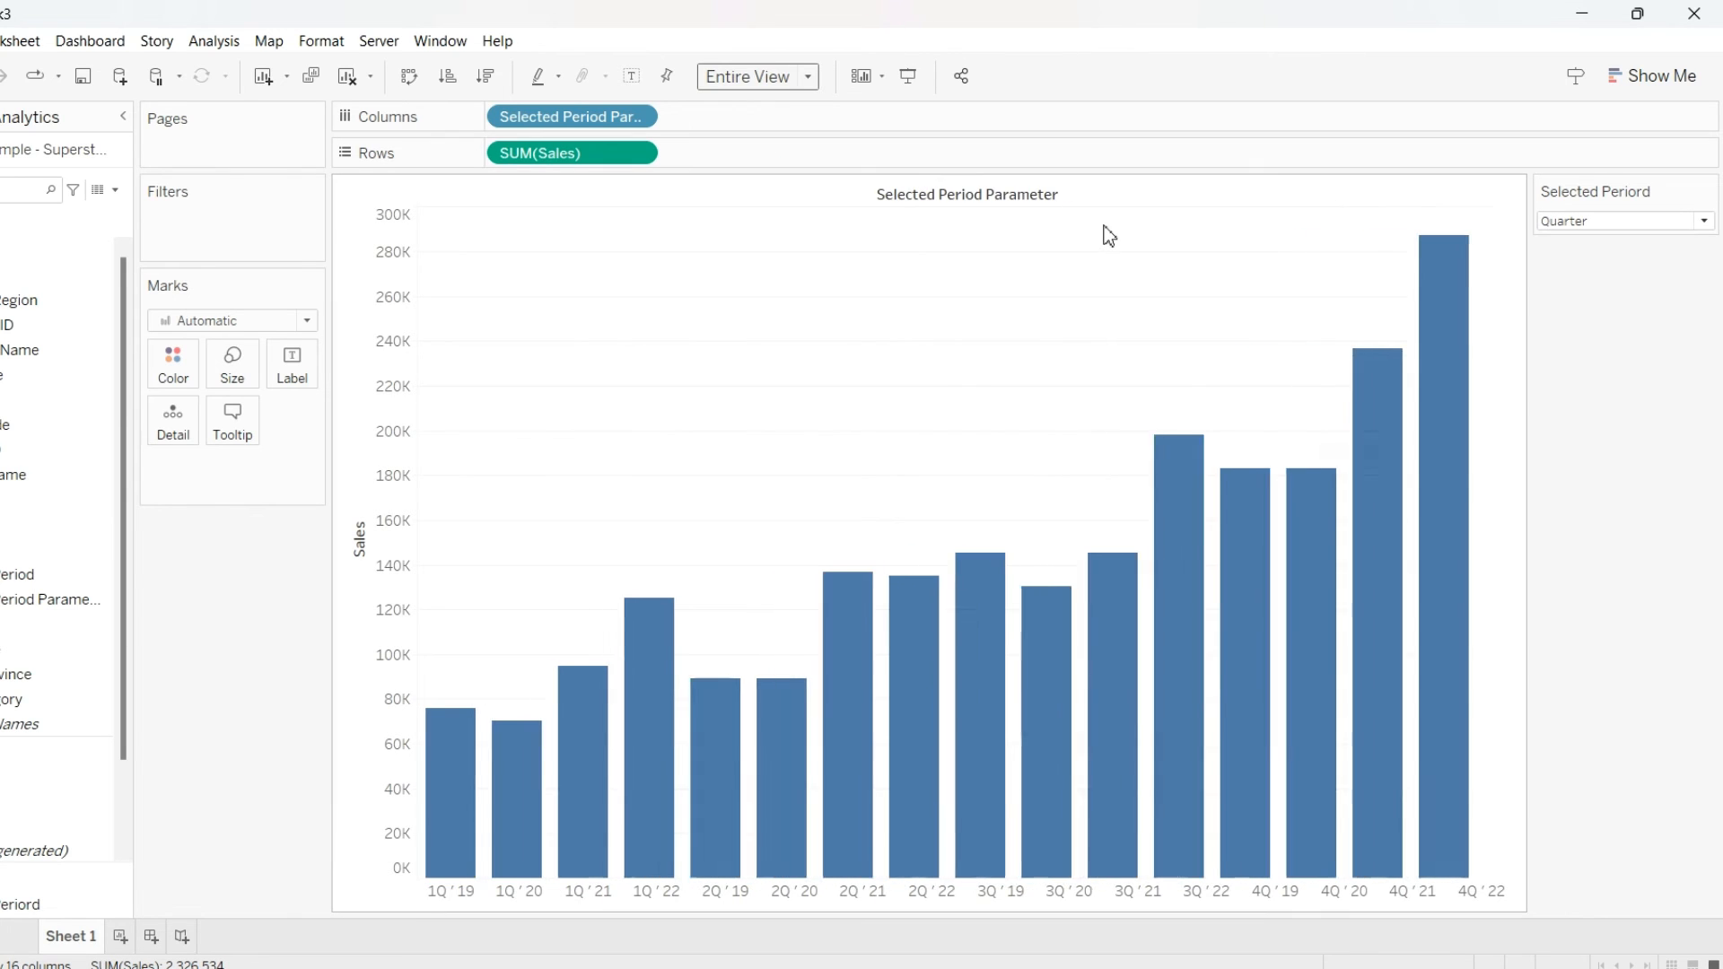
Add SUM(Sales) to both Label and Color on the Marks card
left_click_drag(615, 164, 292, 363)
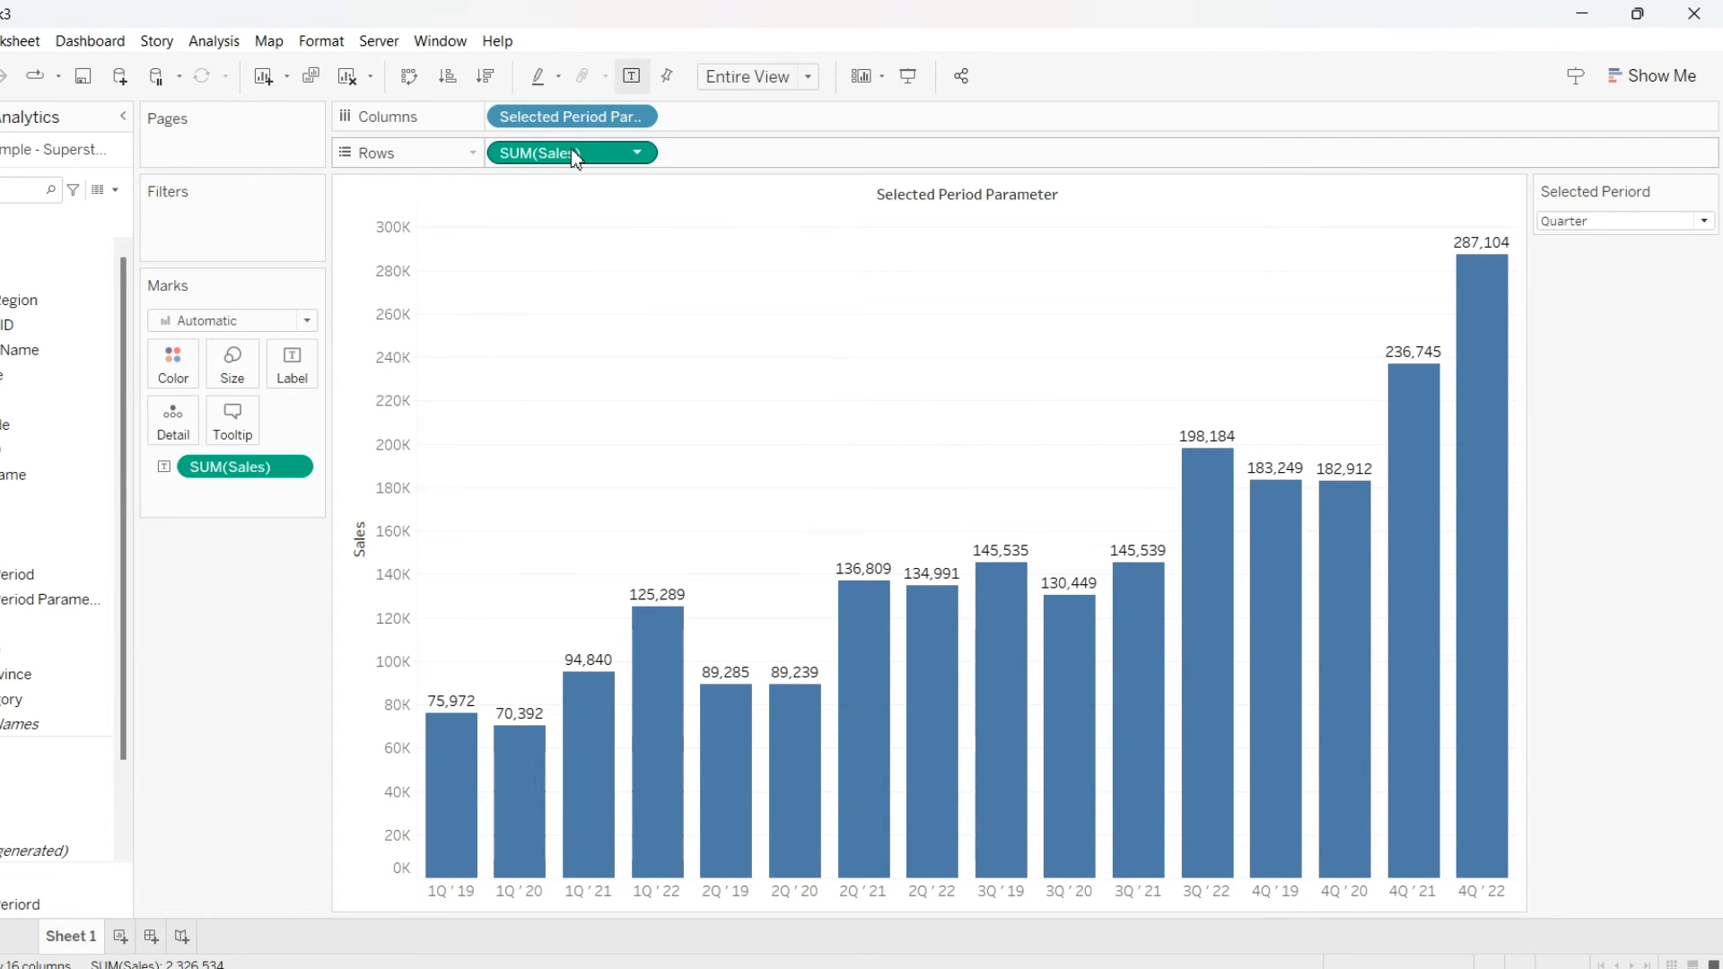
mouse_move(570, 148)
left_mouse_down()
mouse_move(402, 197)
mouse_move(176, 363)
left_mouse_up()
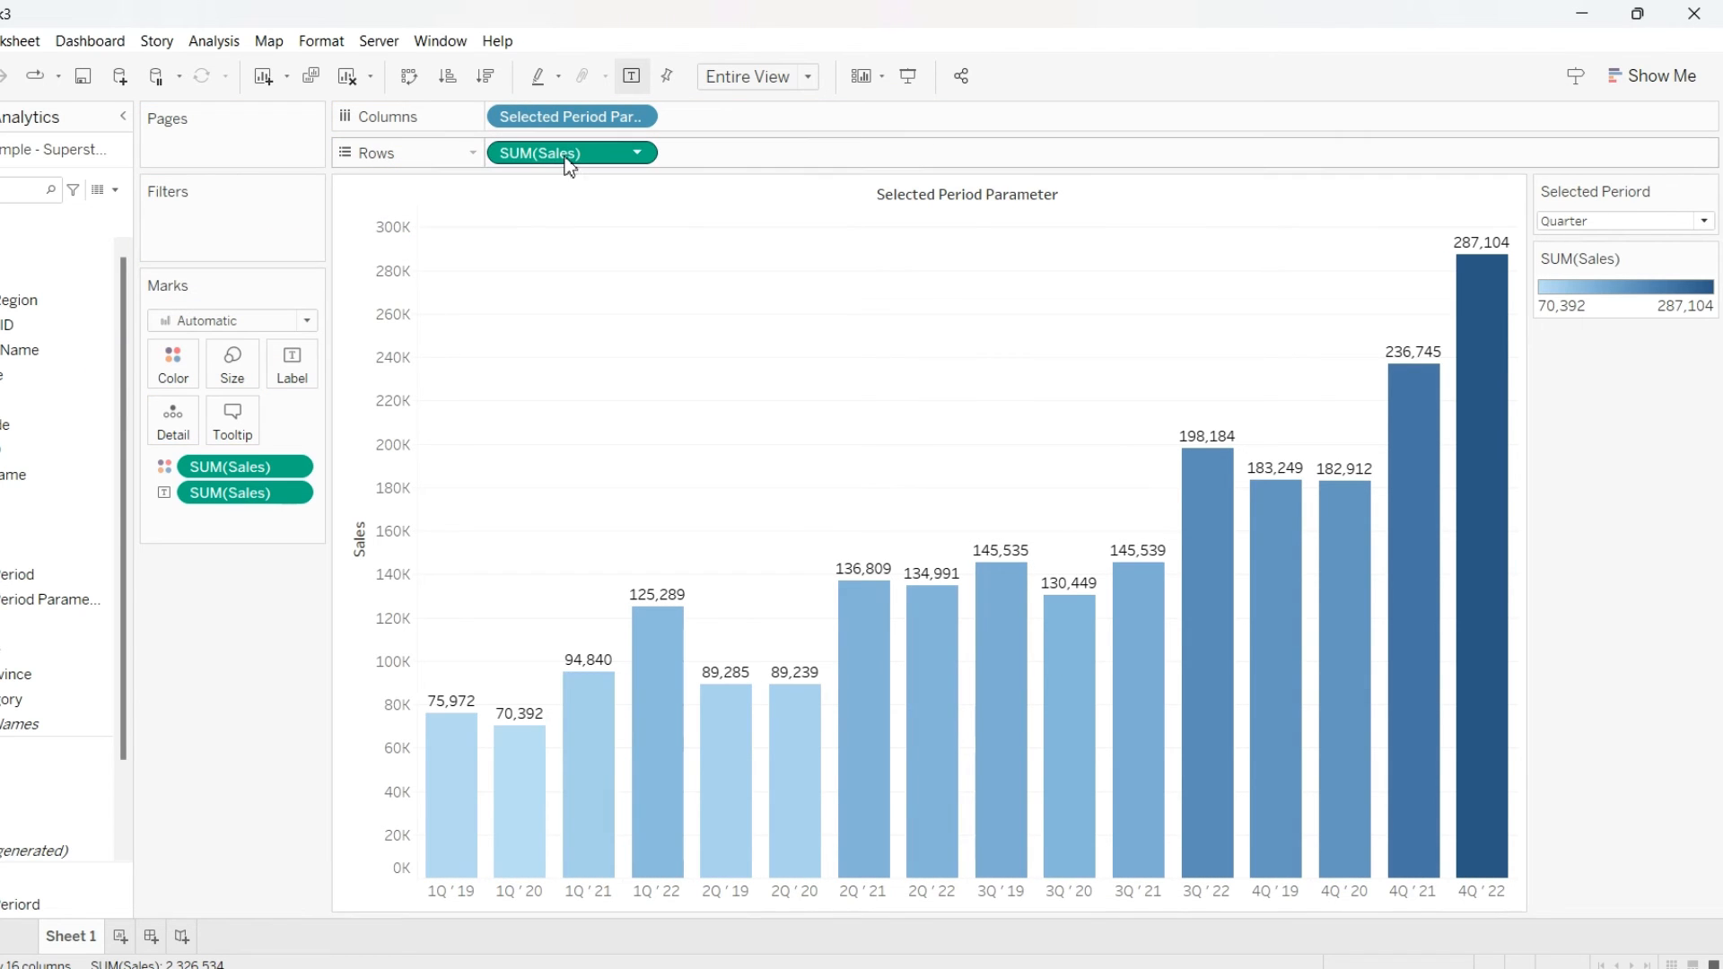
mouse_move(571, 152)
left_mouse_down()
mouse_move(290, 375)
mouse_move(550, 154)
left_mouse_up()
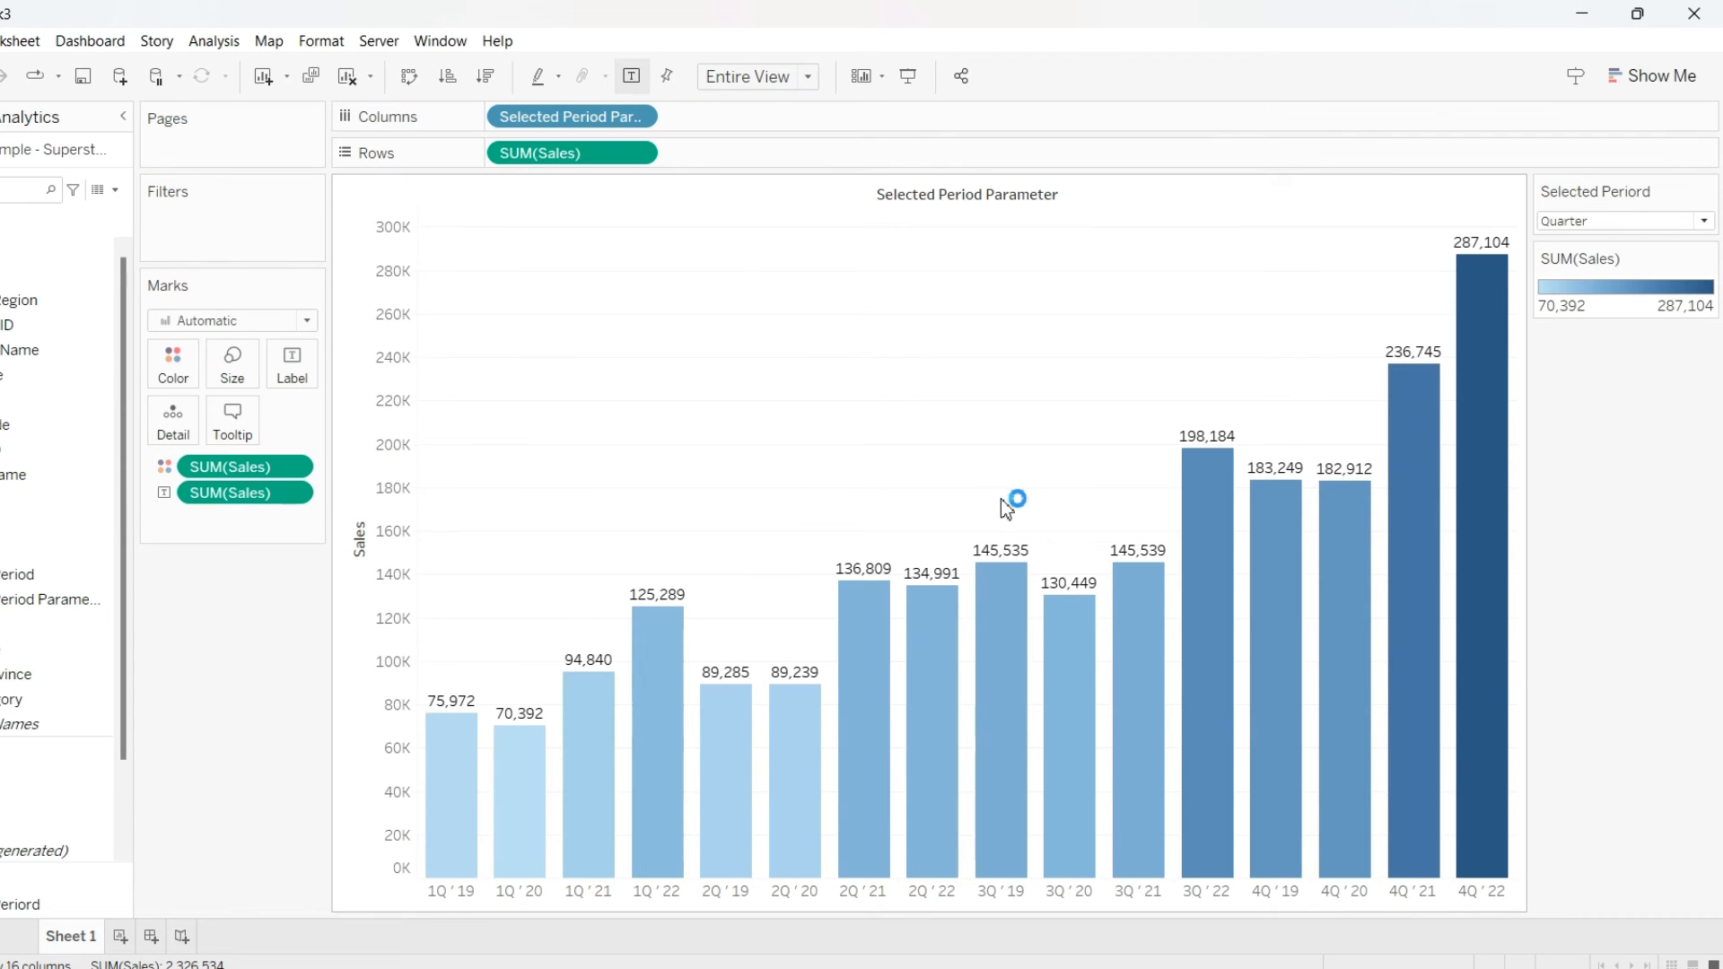
Change the Sales color legend palette to Red-Green Diverging
double_click(1627, 288)
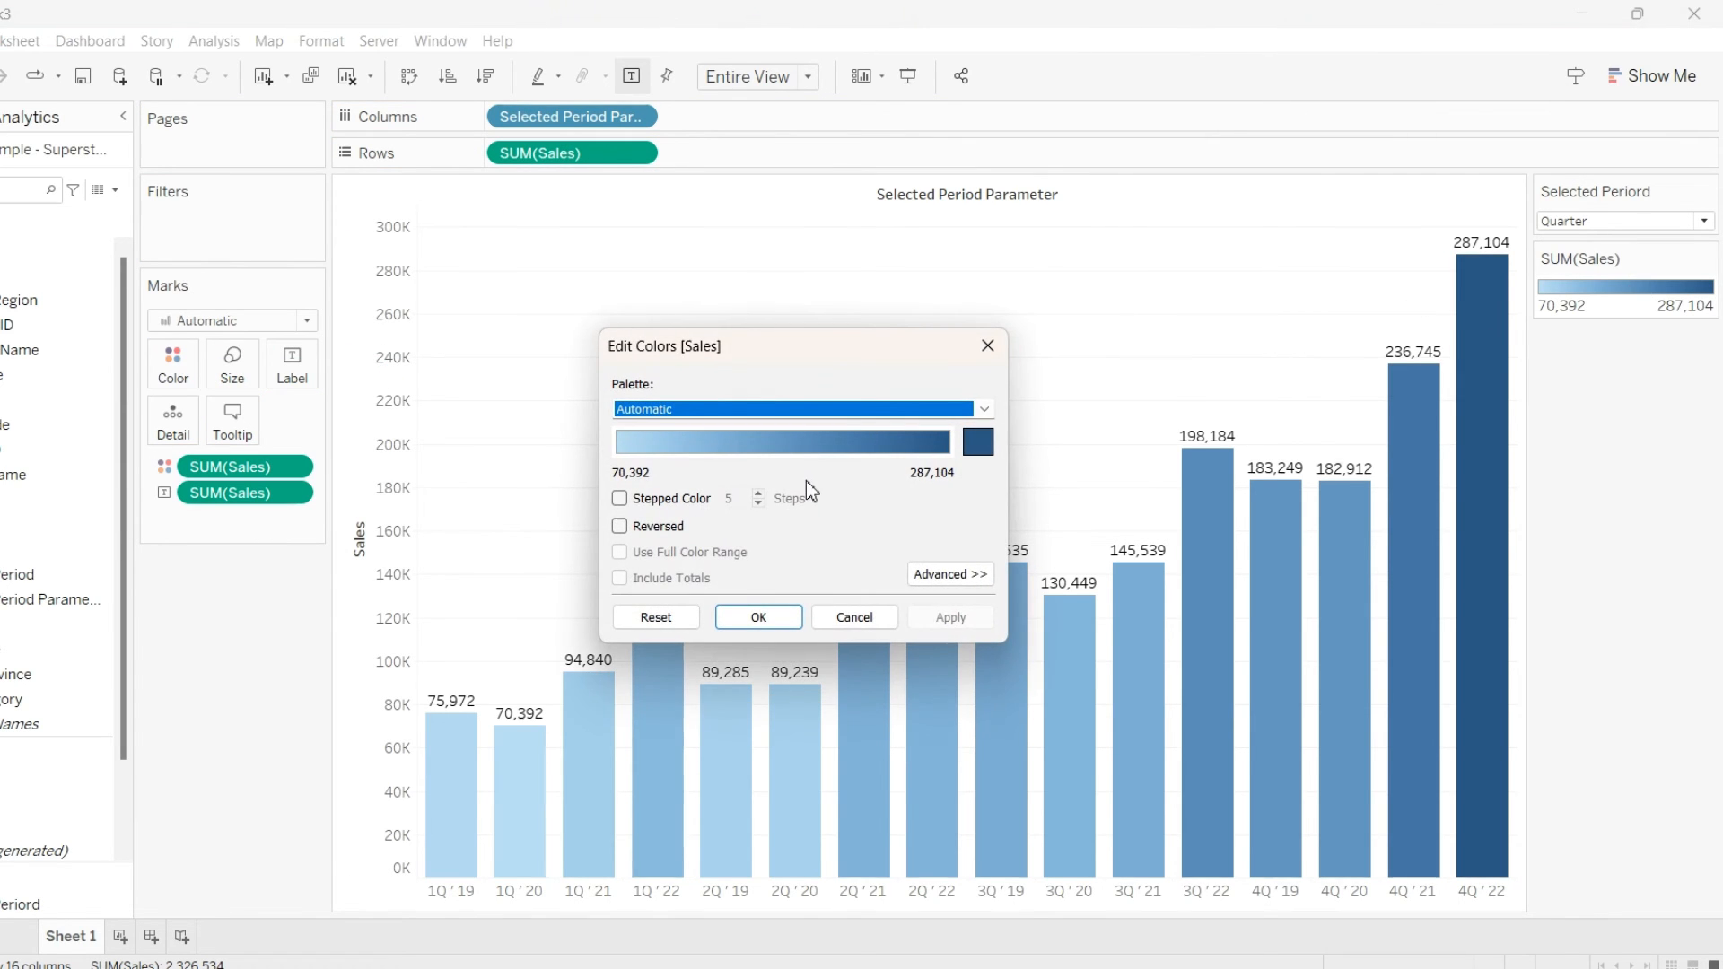
left_click(793, 418)
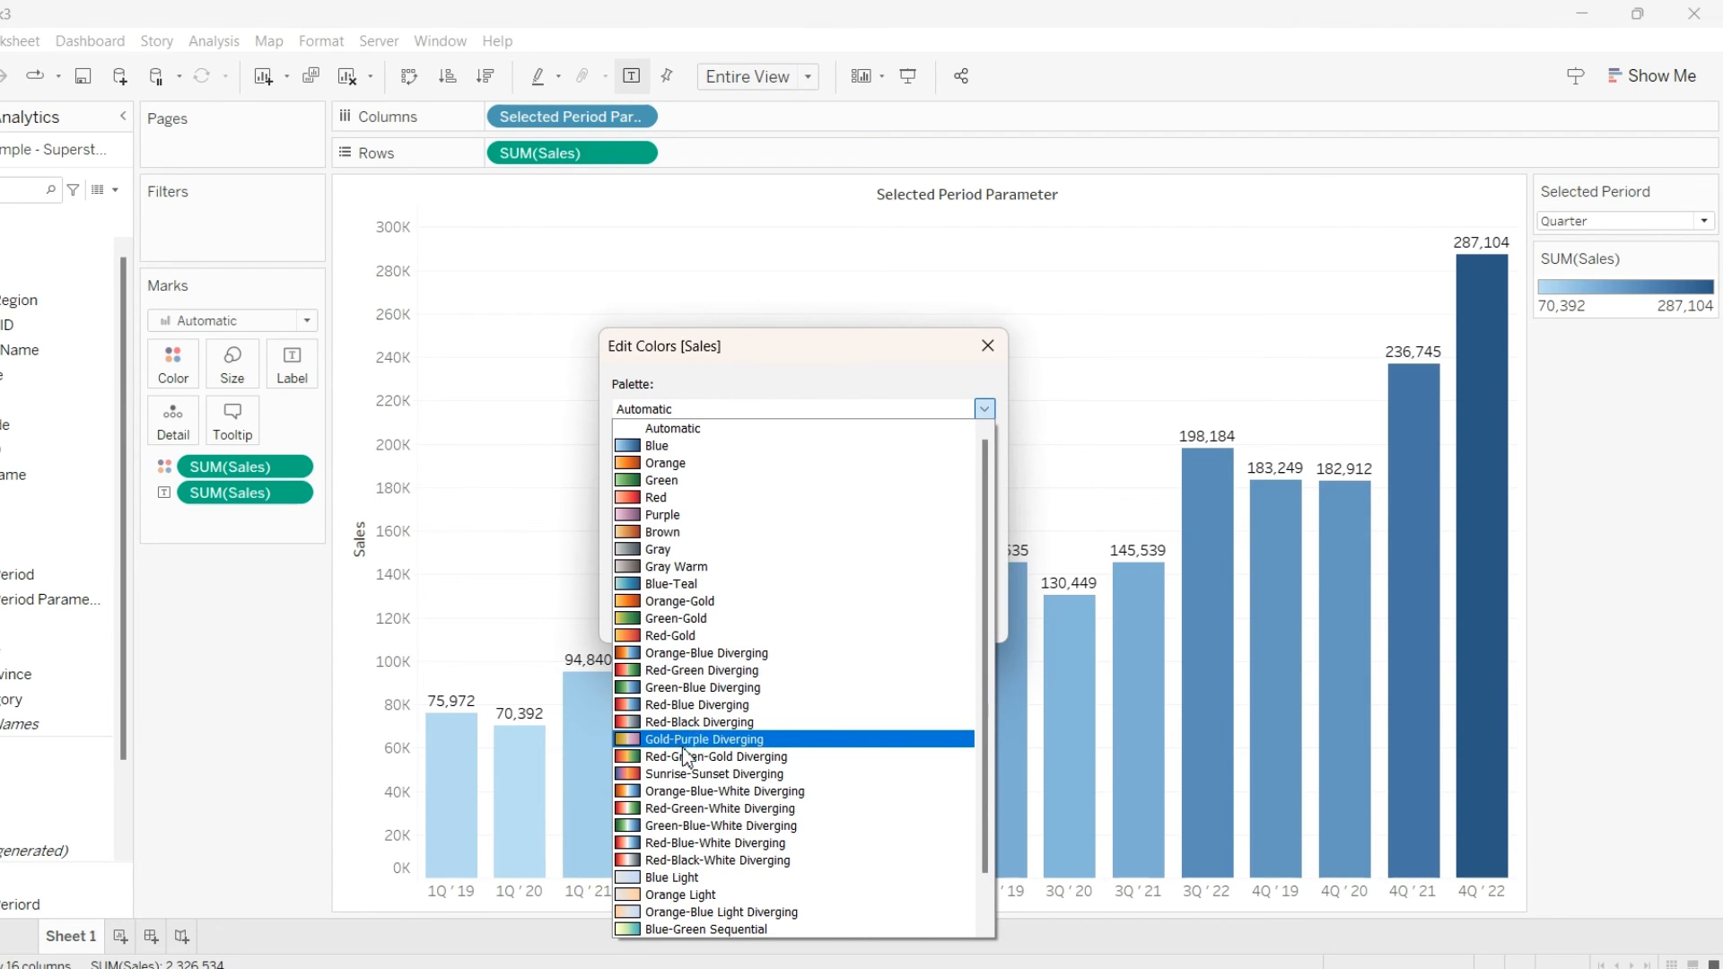
left_click(693, 675)
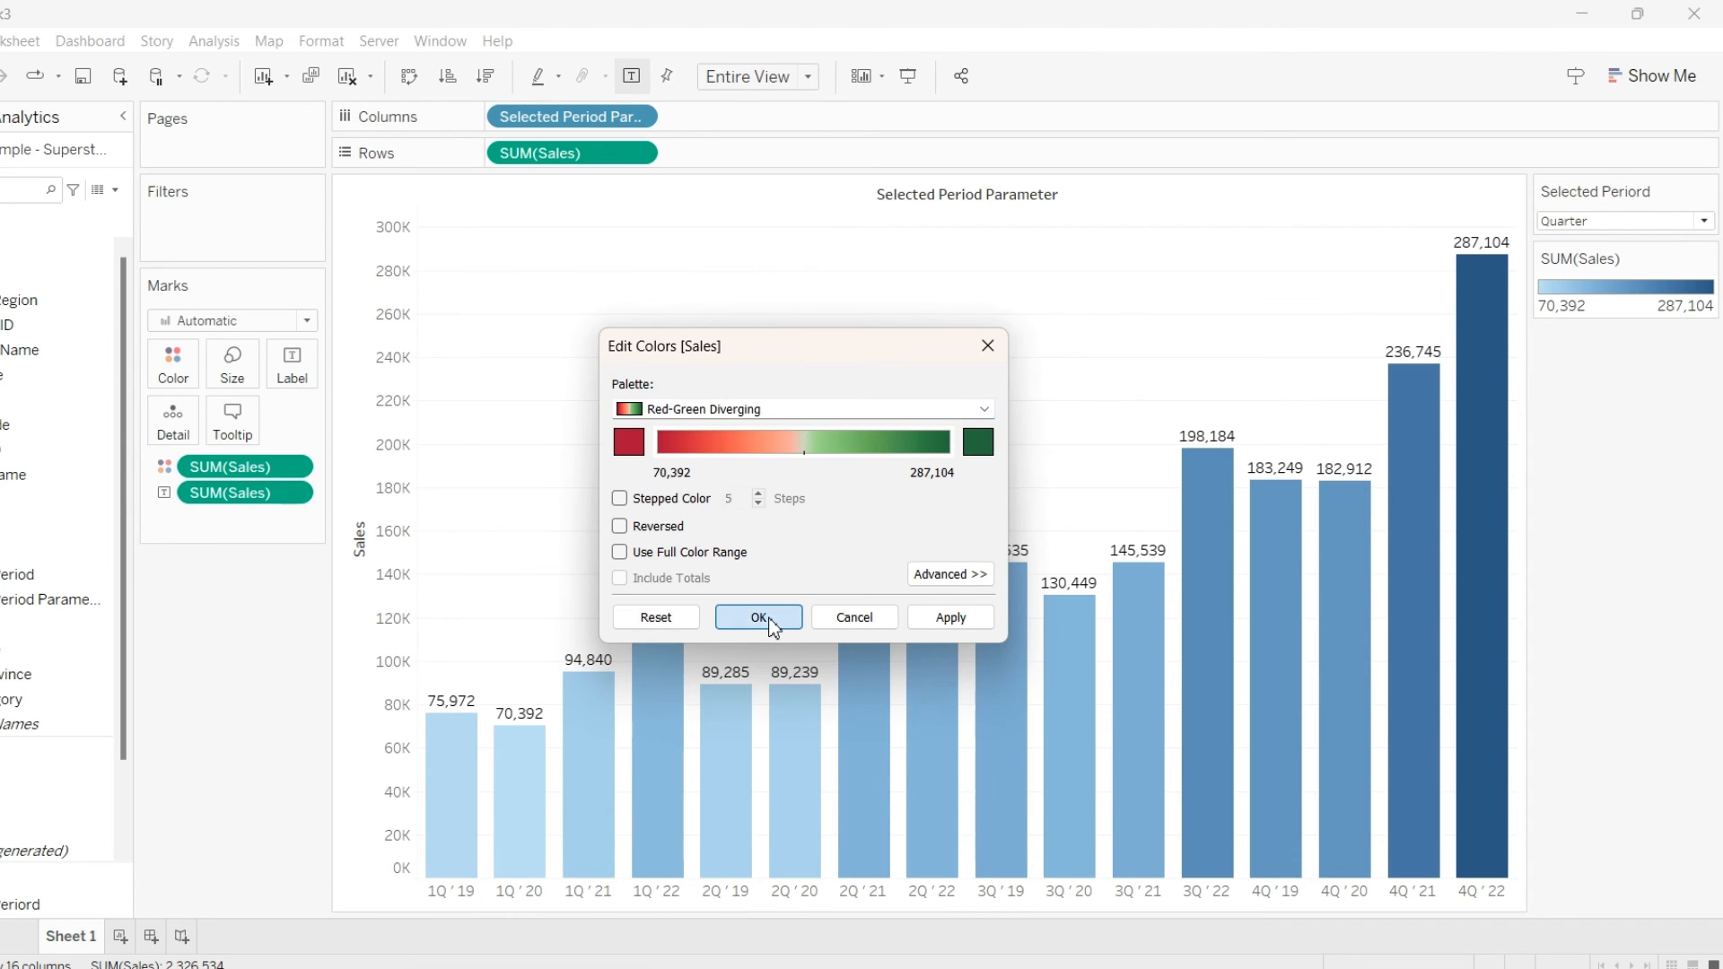
left_click(759, 616)
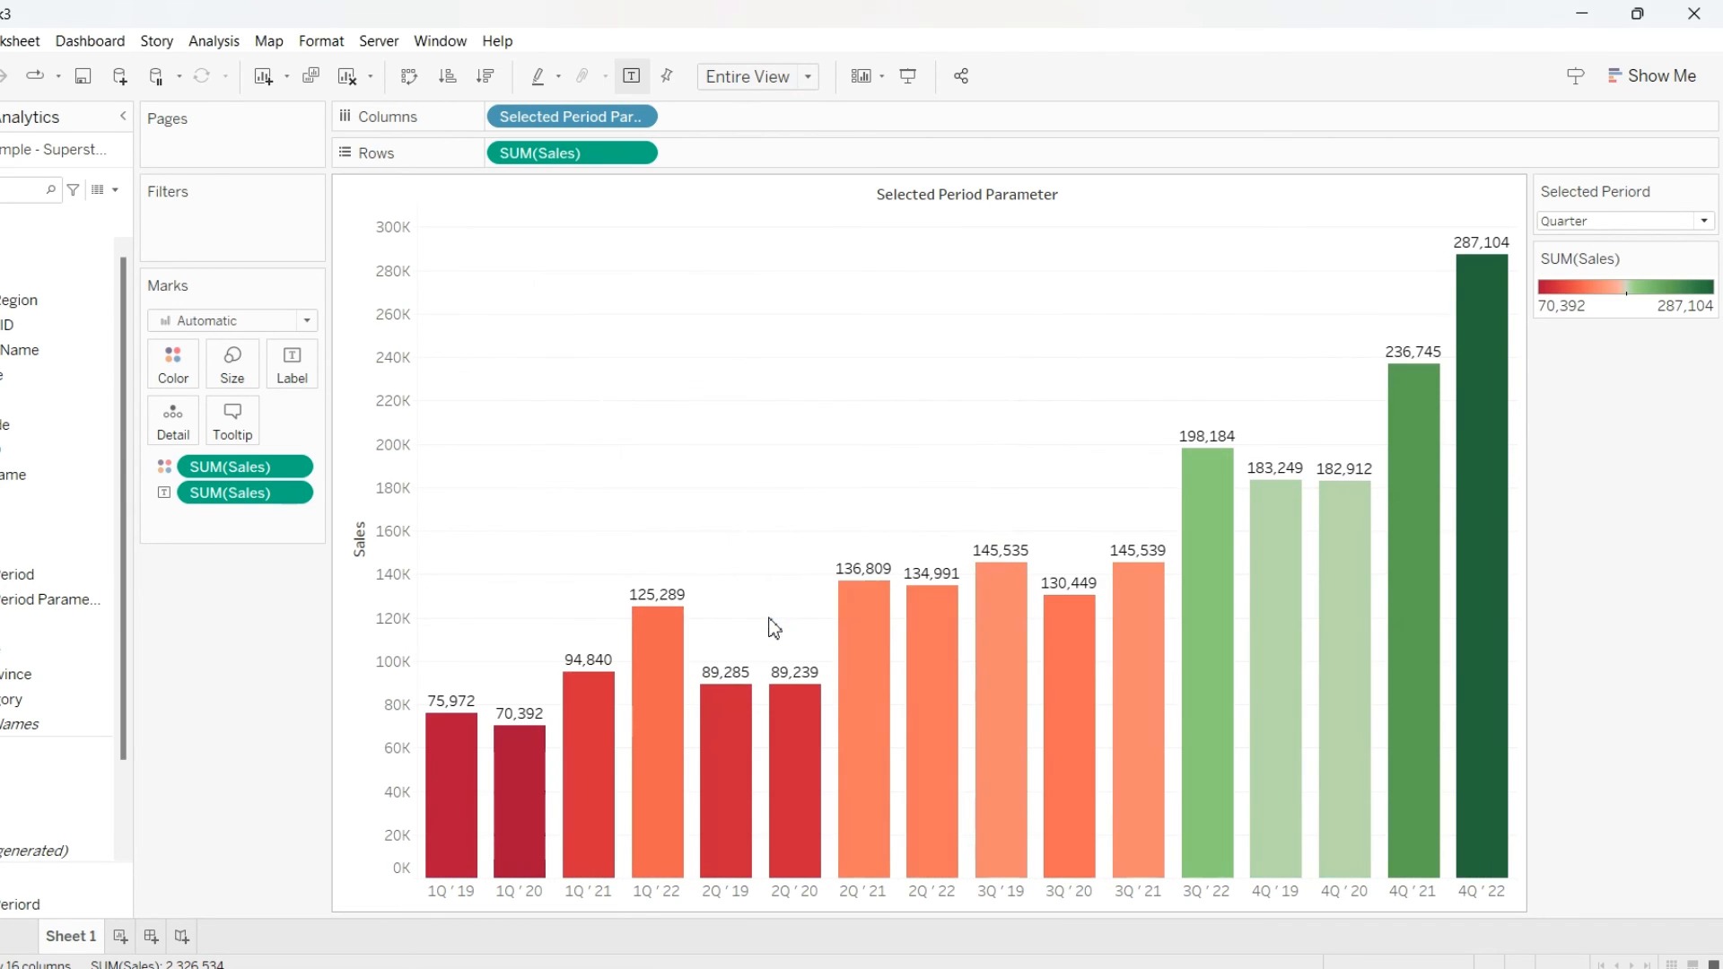
Switch the Selected Periord parameter to Week
left_click(1651, 222)
left_click(1585, 240)
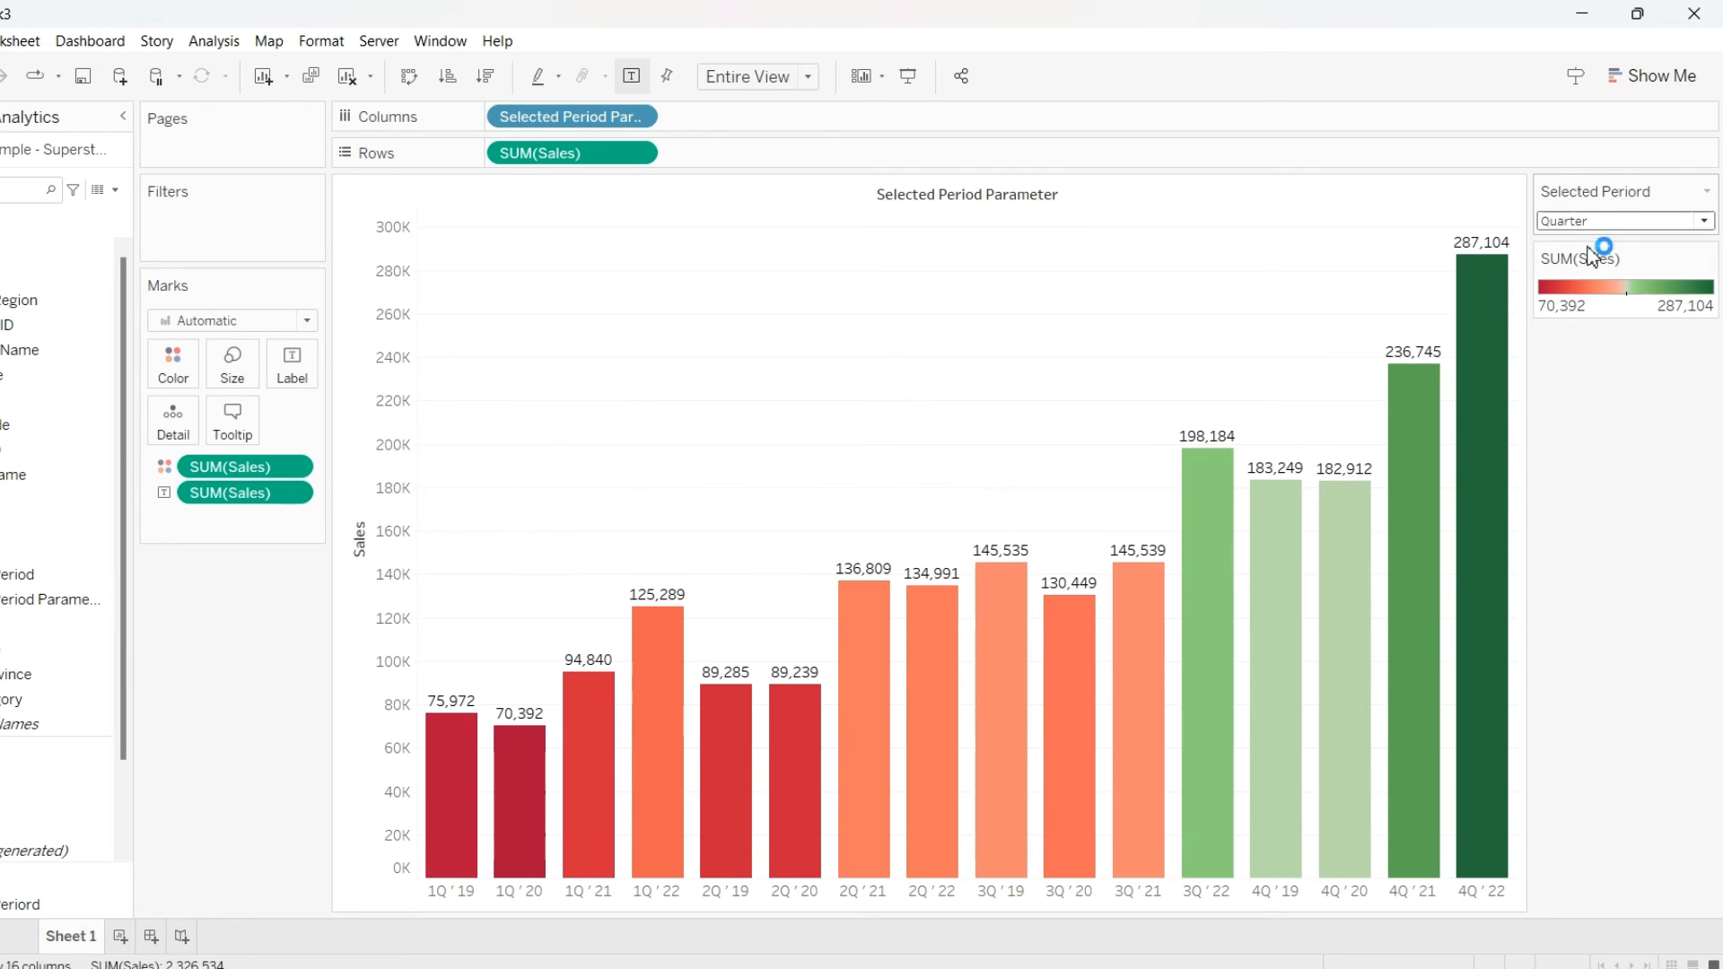
Format the SUM(Sales) label numbers as custom currency with 0 decimal places, Thousands (K) display units and a $ prefix
left_click(293, 493)
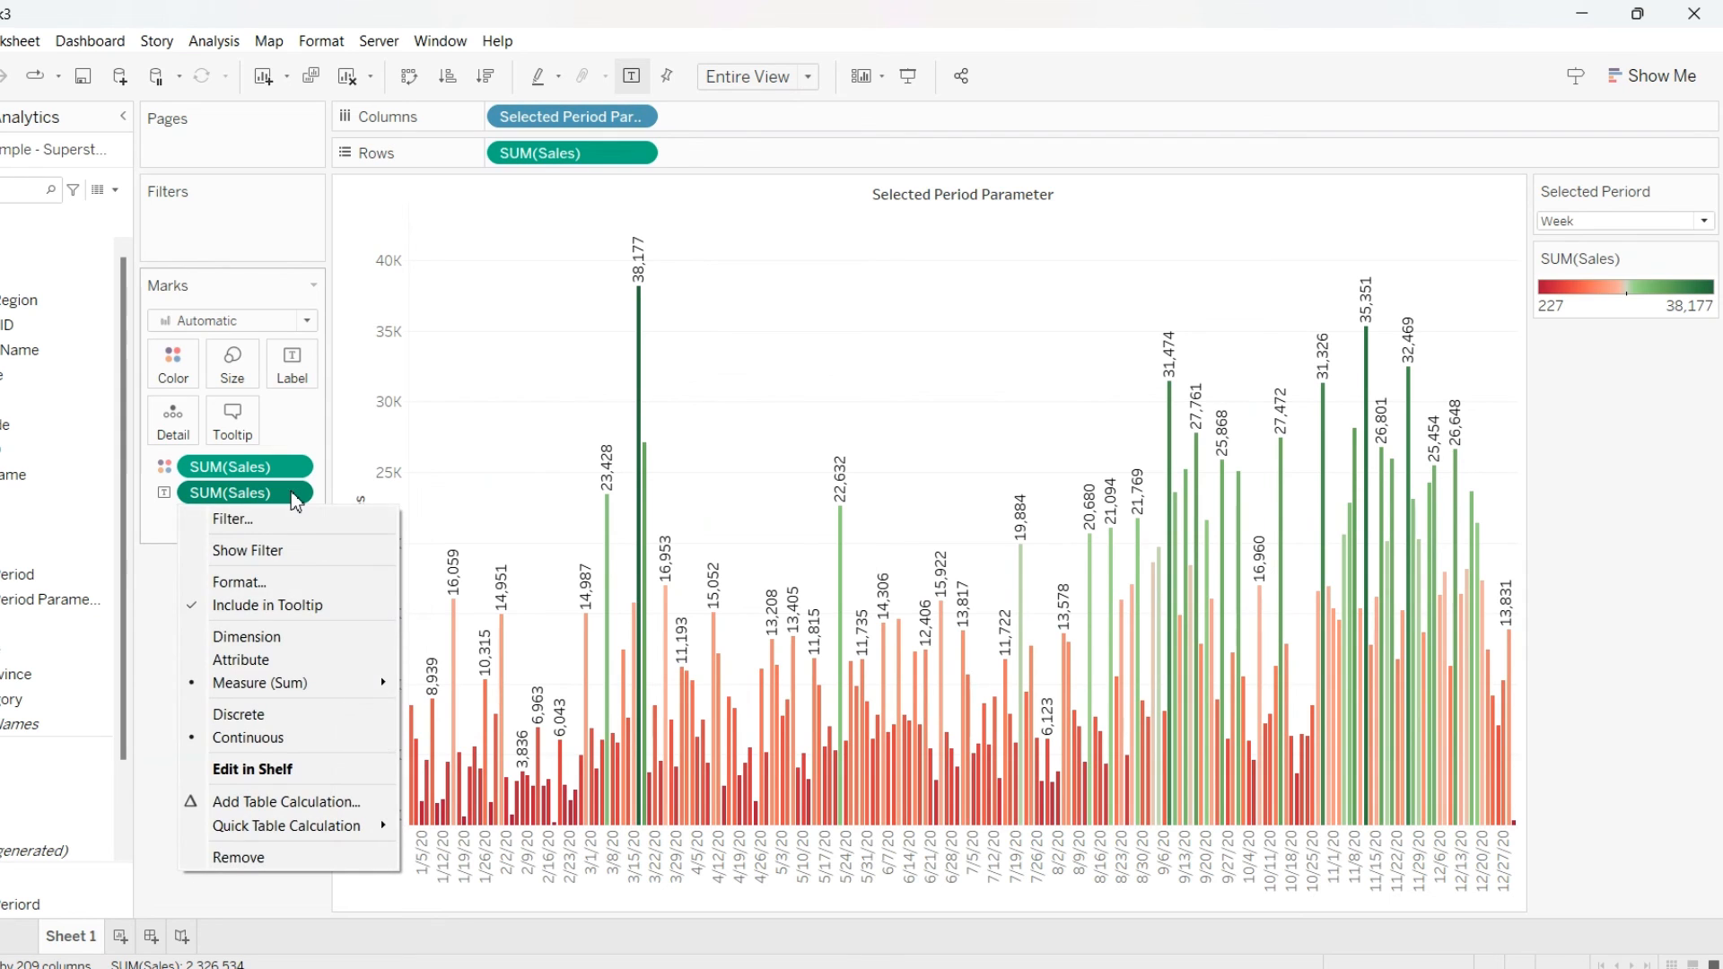
left_click(256, 585)
left_click(94, 328)
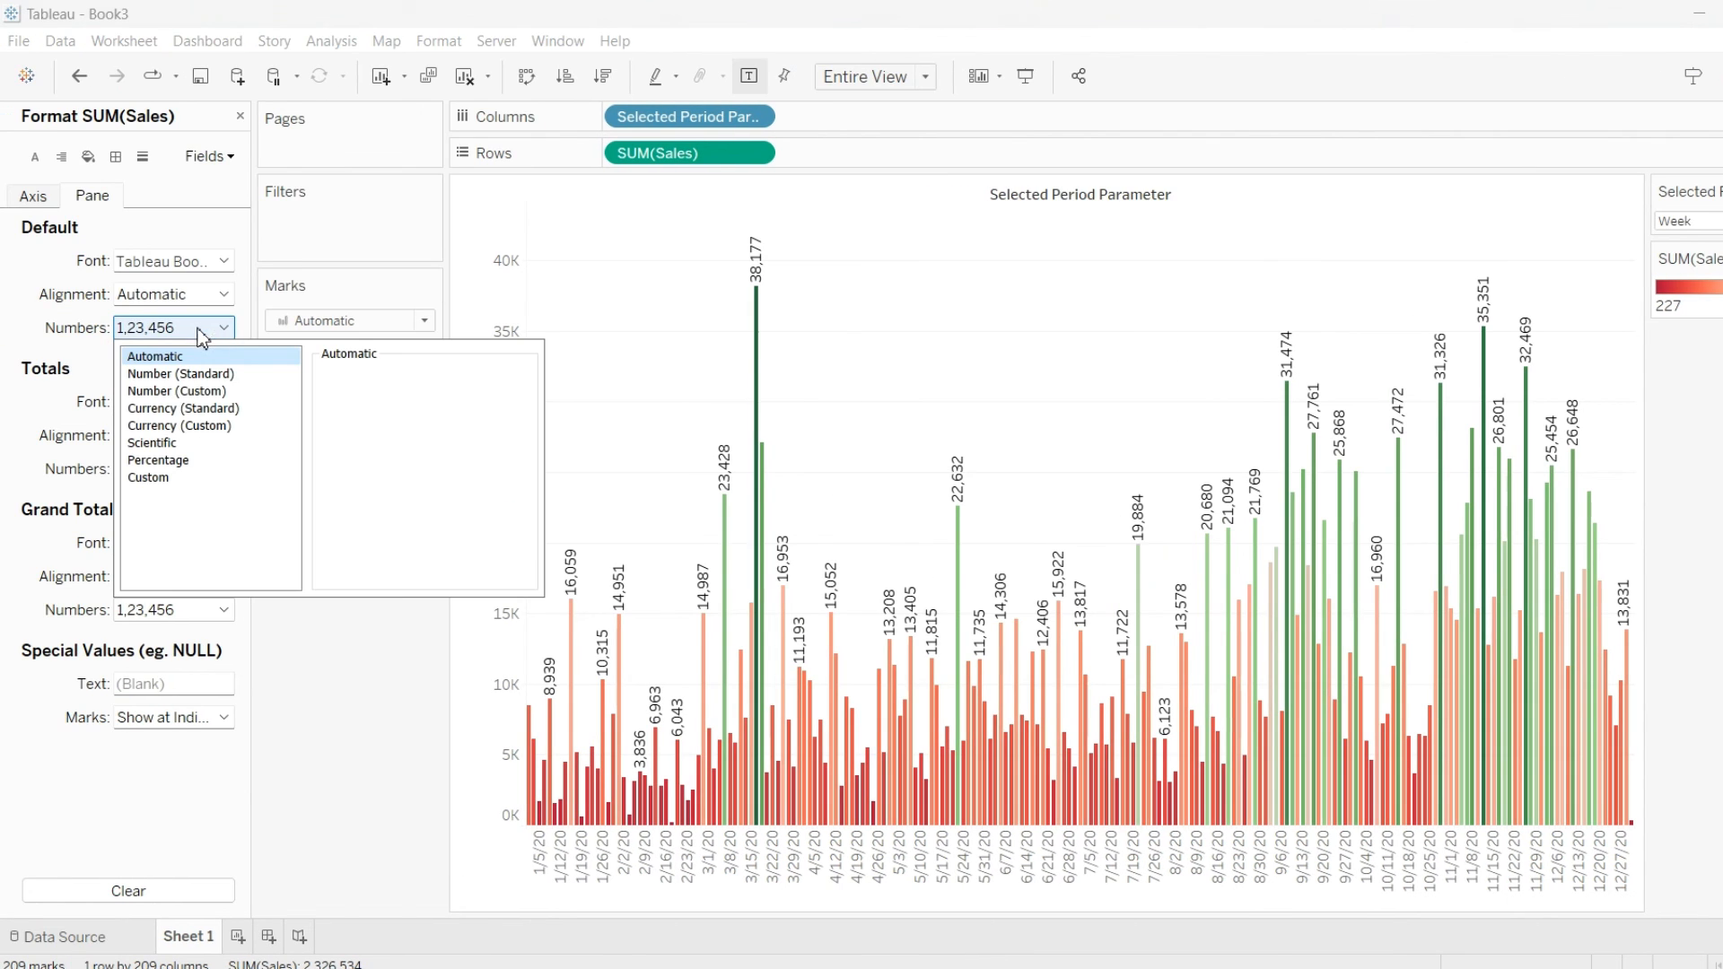
left_click(191, 409)
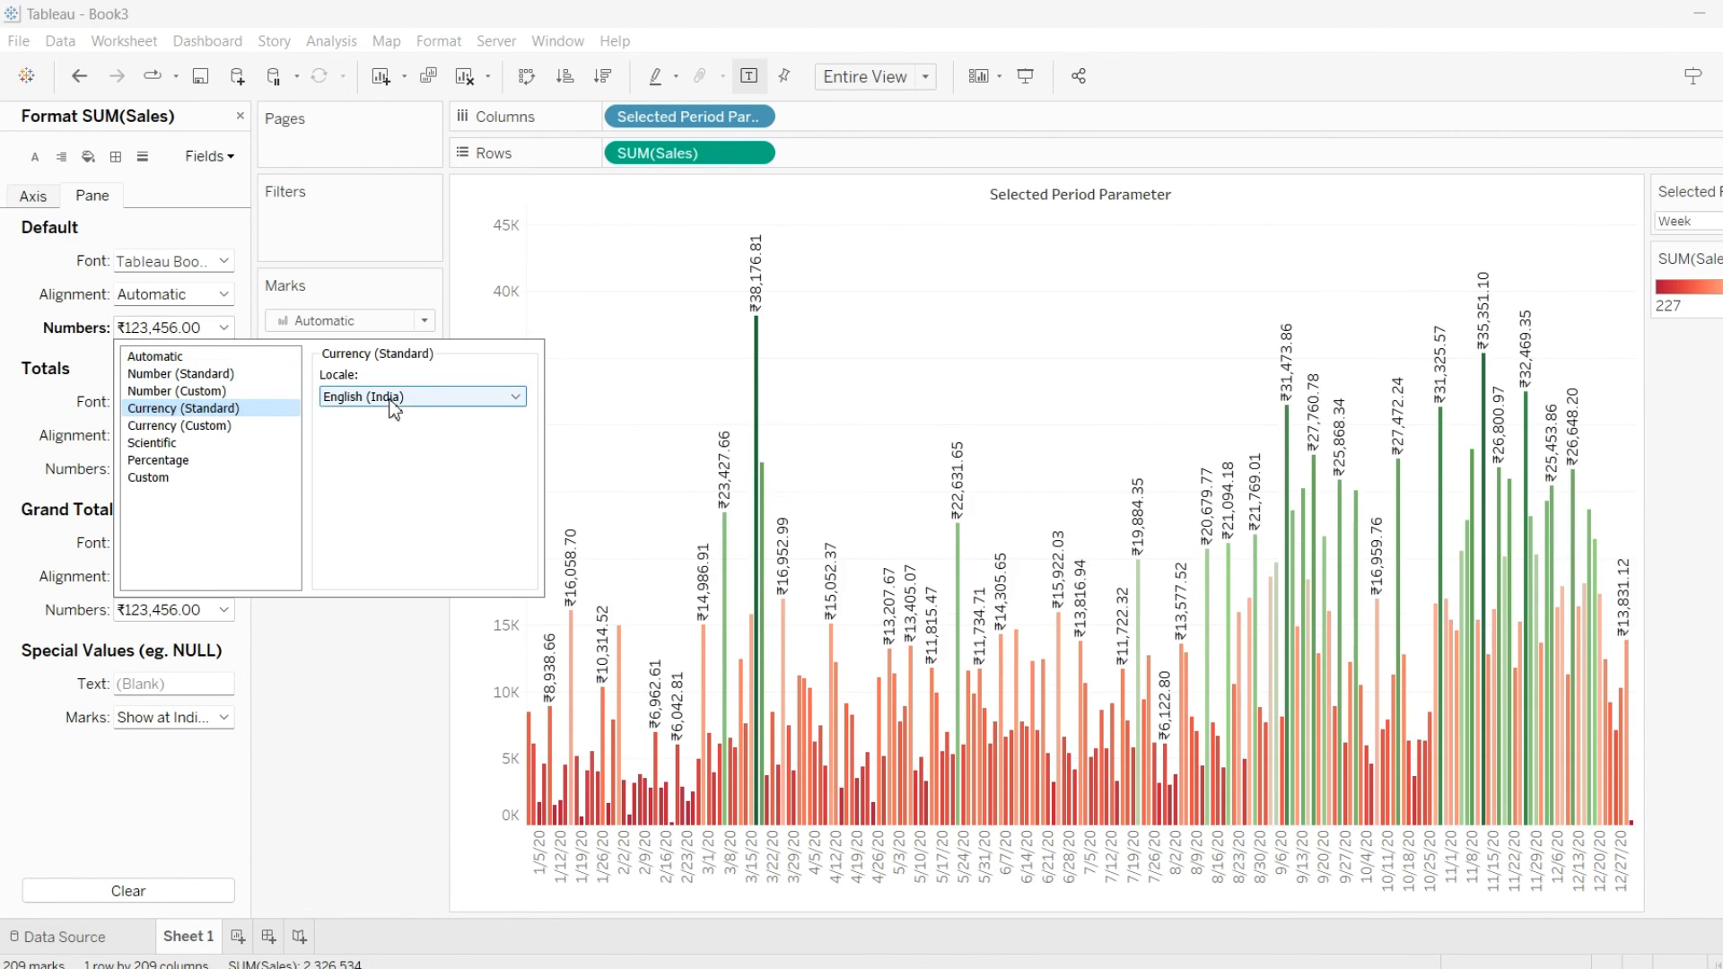
left_click(264, 425)
left_click(373, 402)
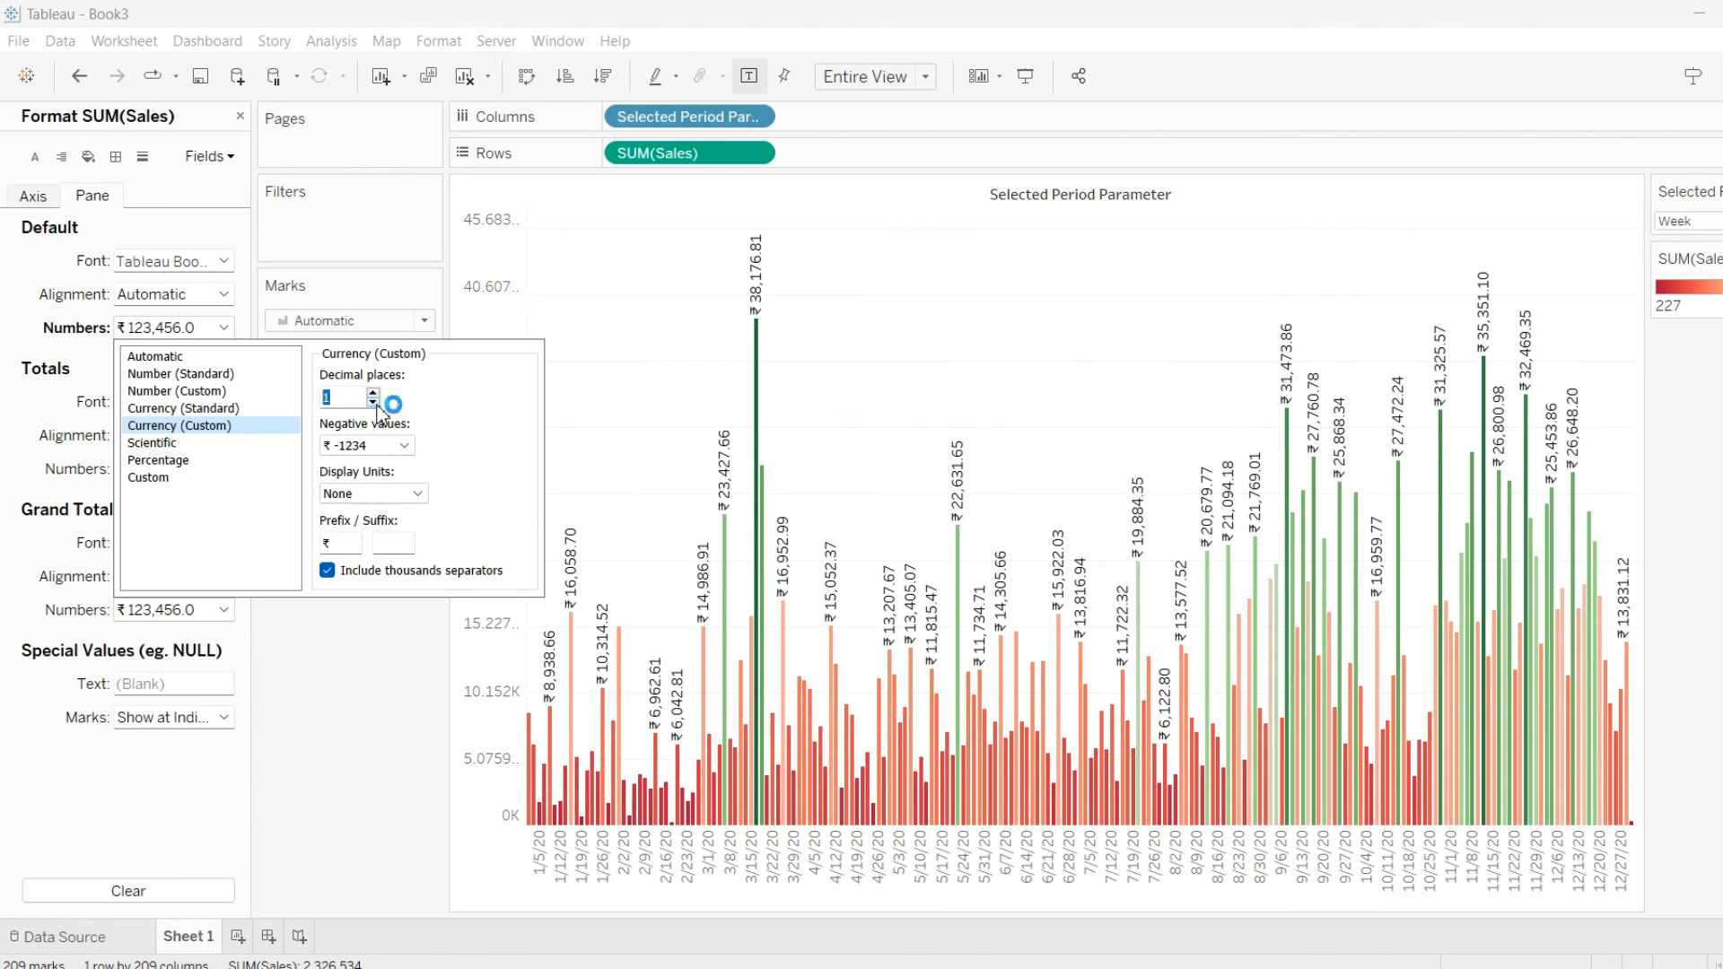
left_click(373, 402)
left_click(413, 494)
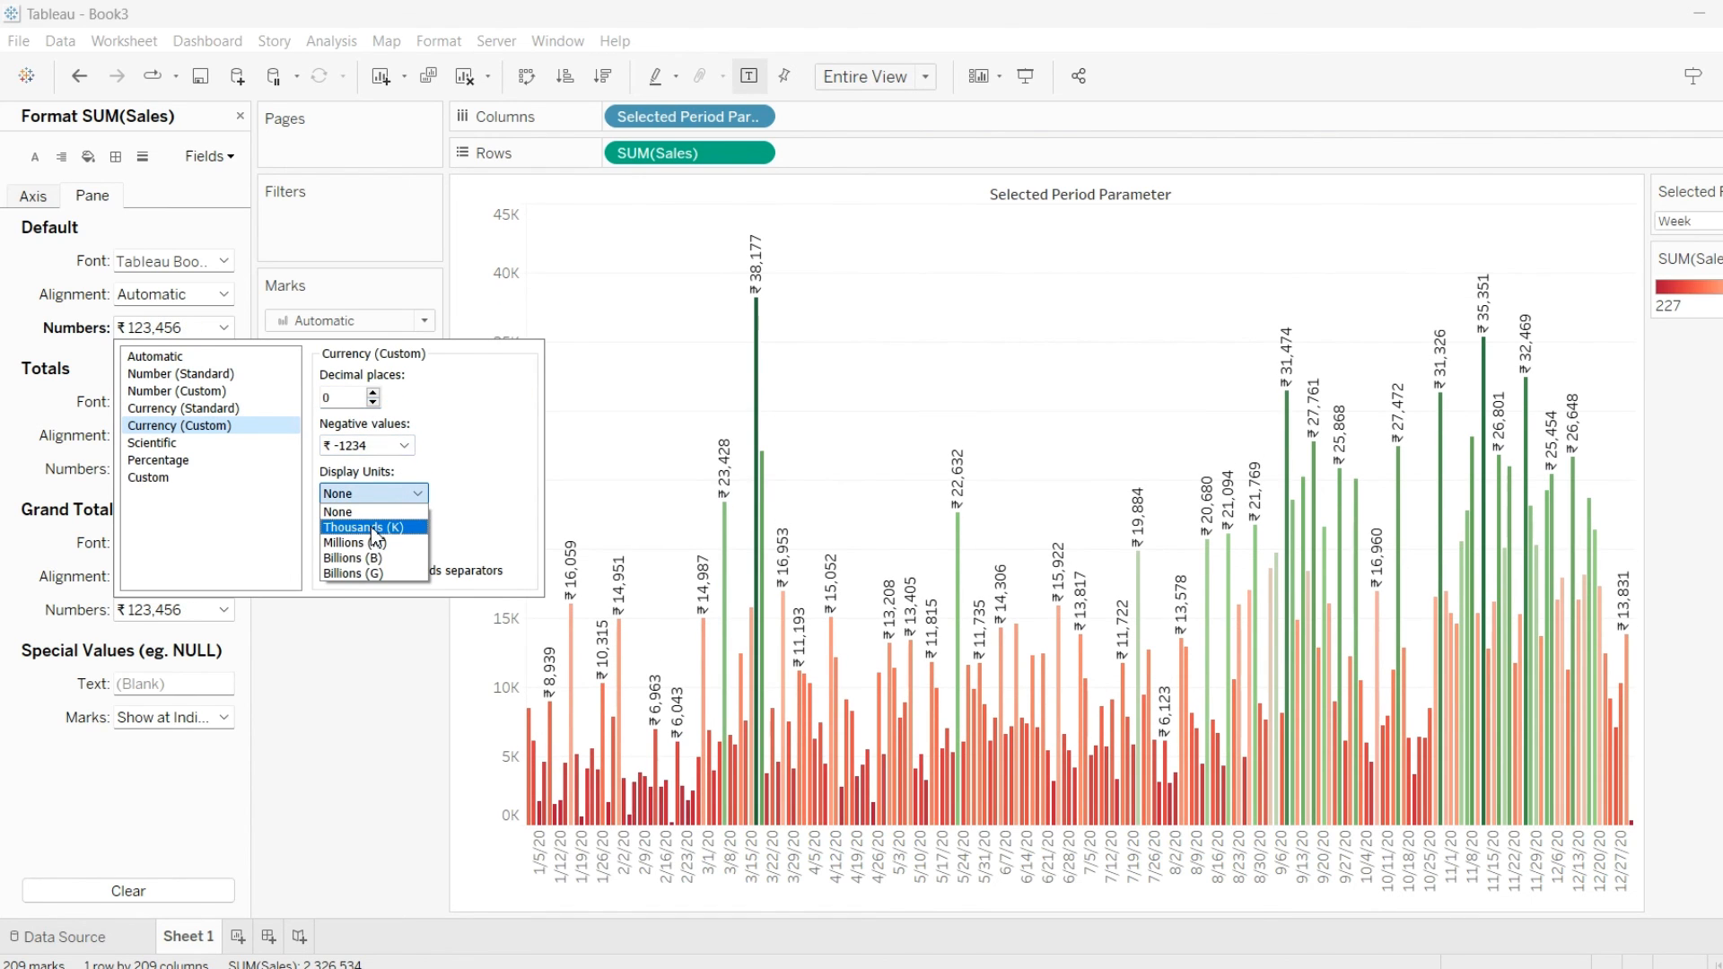
left_click(373, 529)
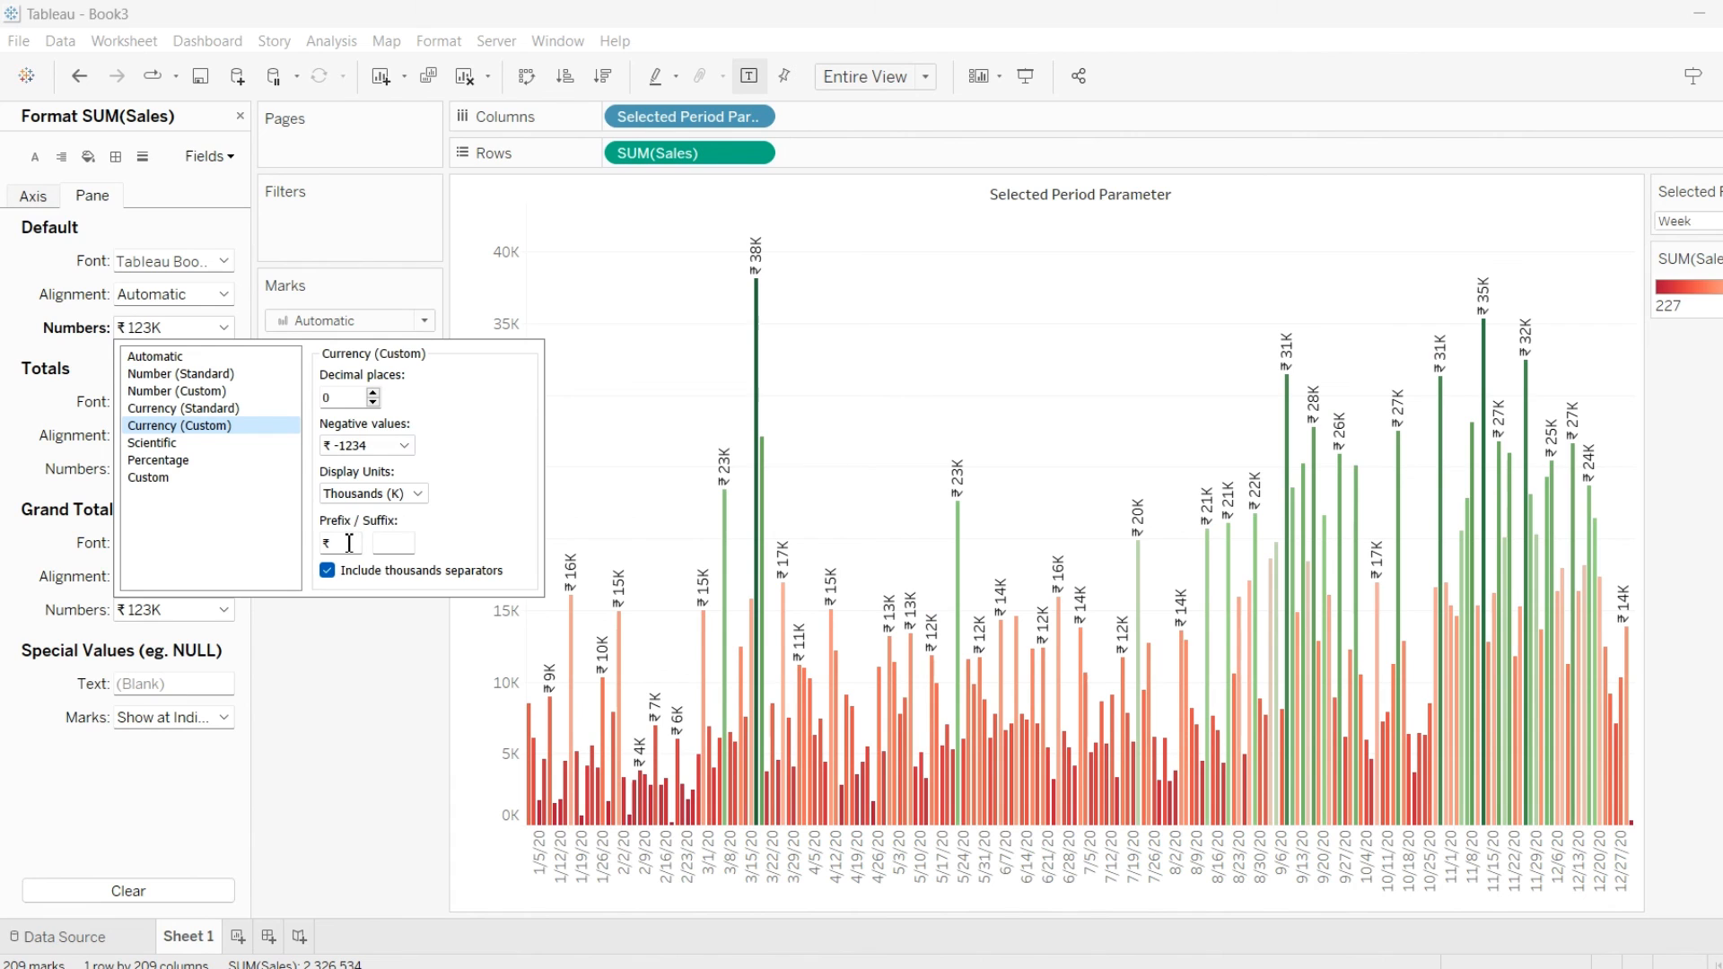
key("BackSpace")
type("$")
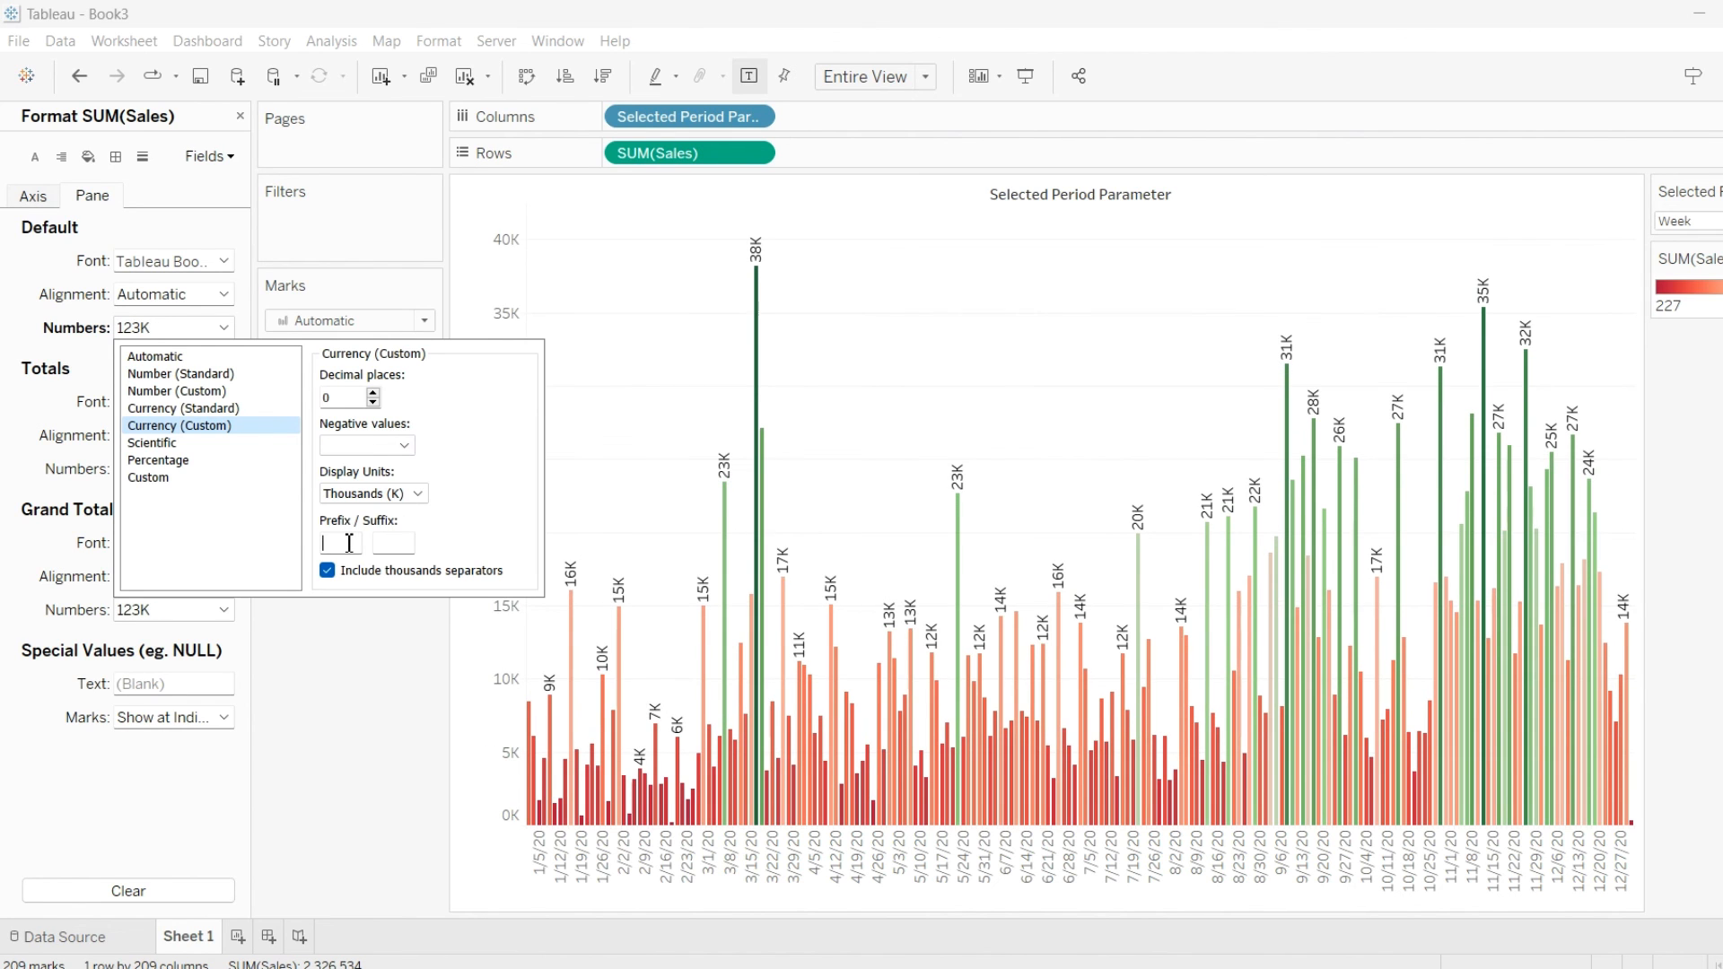
Hide the header of the Sales axis
left_click(392, 703)
right_click(501, 498)
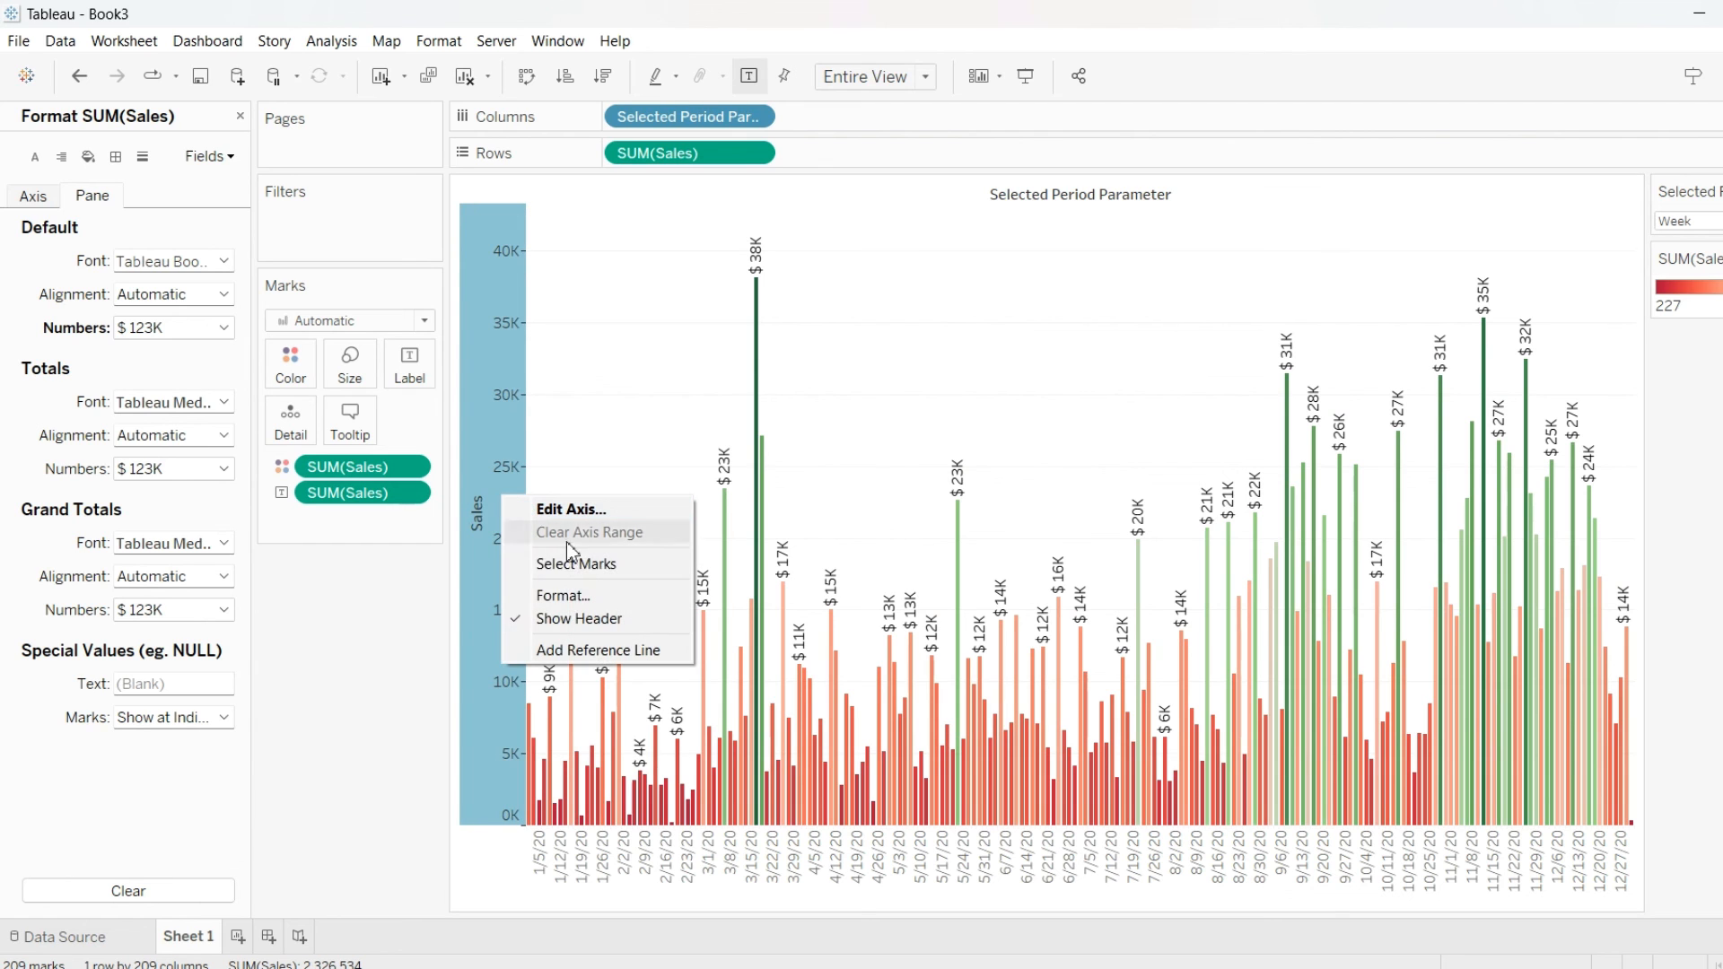
left_click(579, 597)
left_click(578, 618)
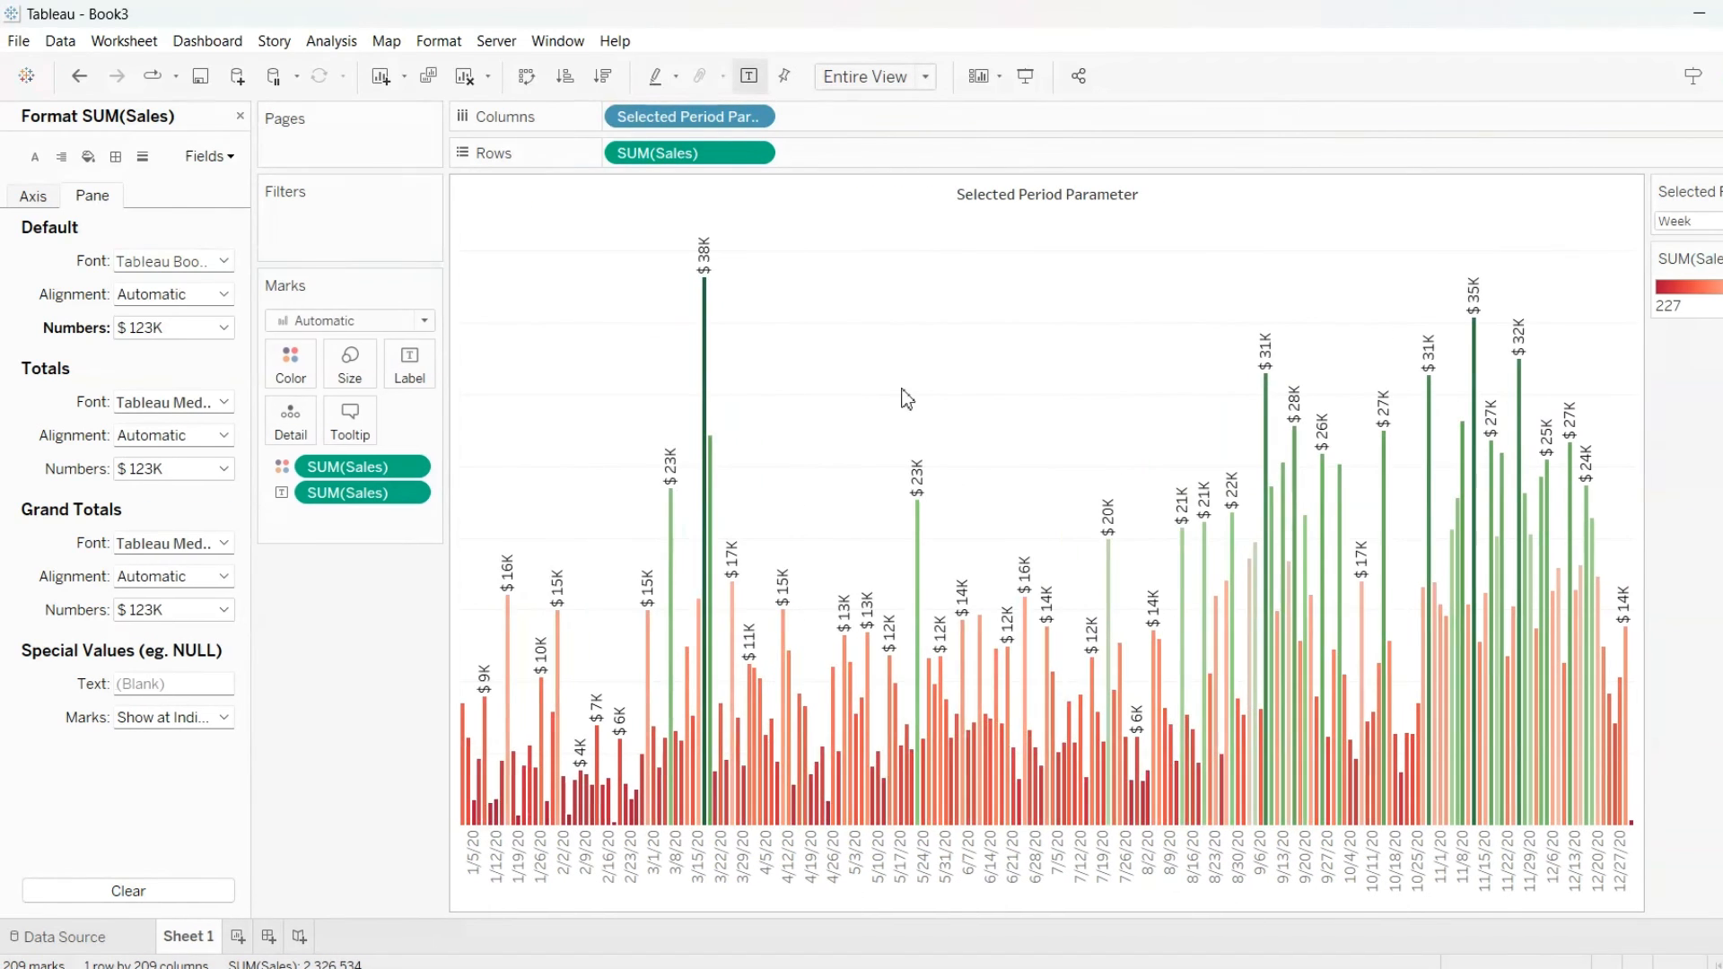
Switch the Selected Periord parameter to Month and then to Quarter to review the chart
left_click(1683, 224)
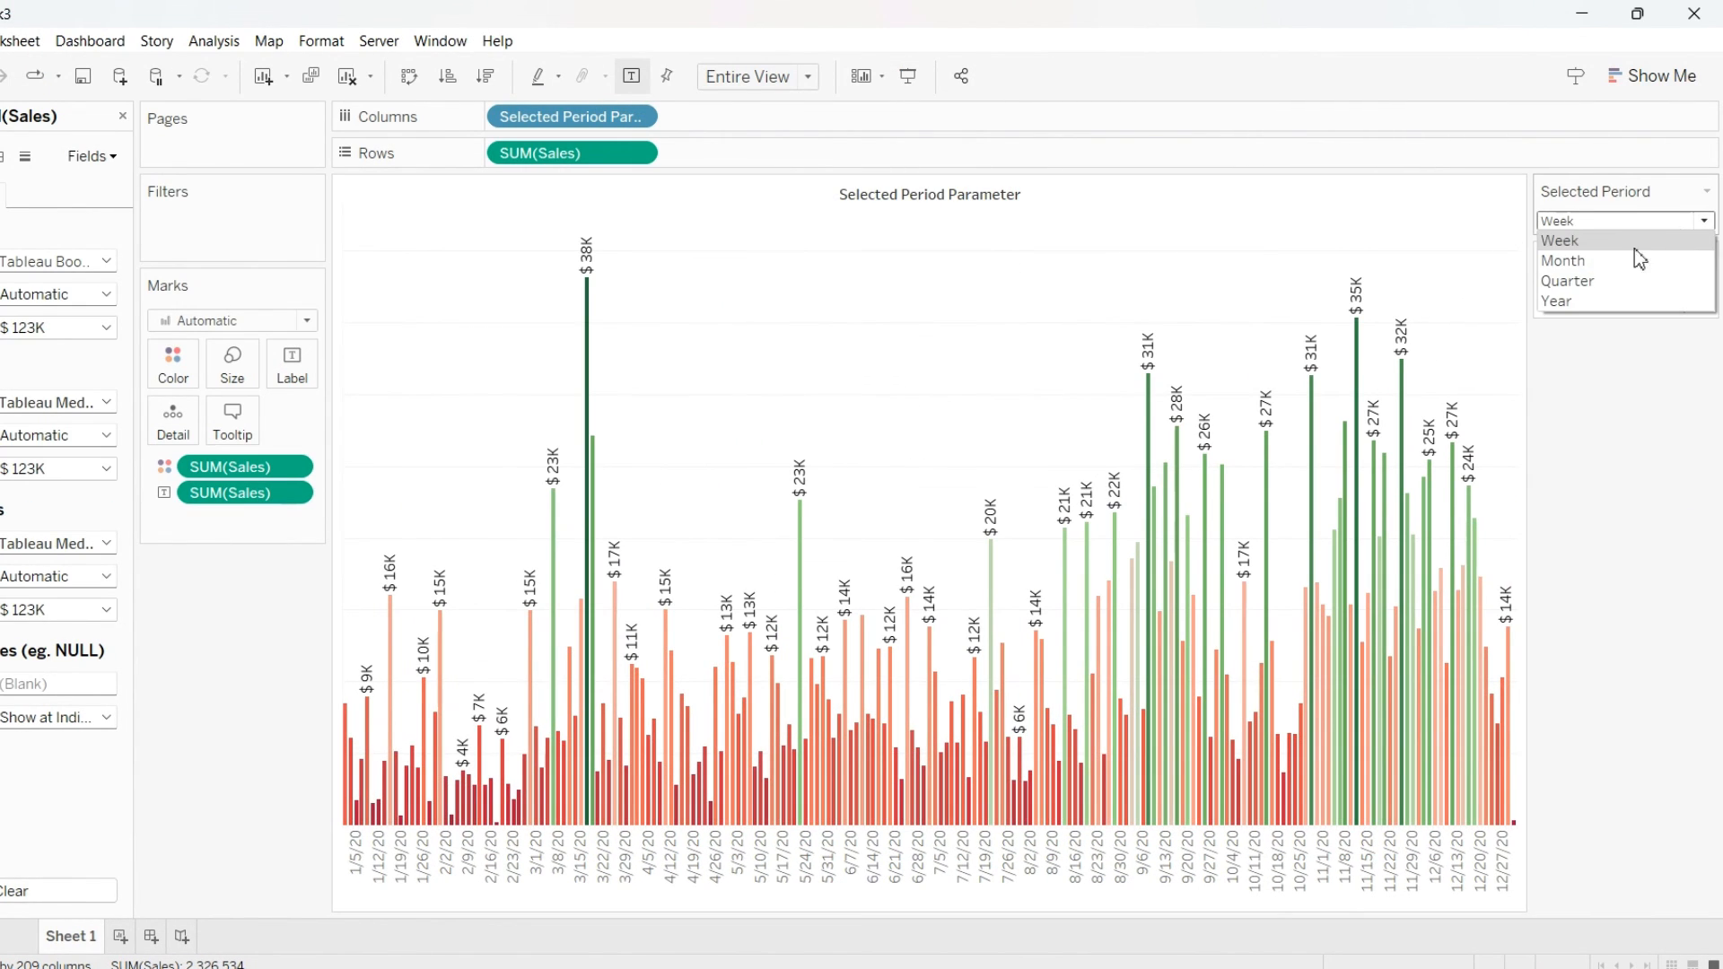
left_click(1589, 264)
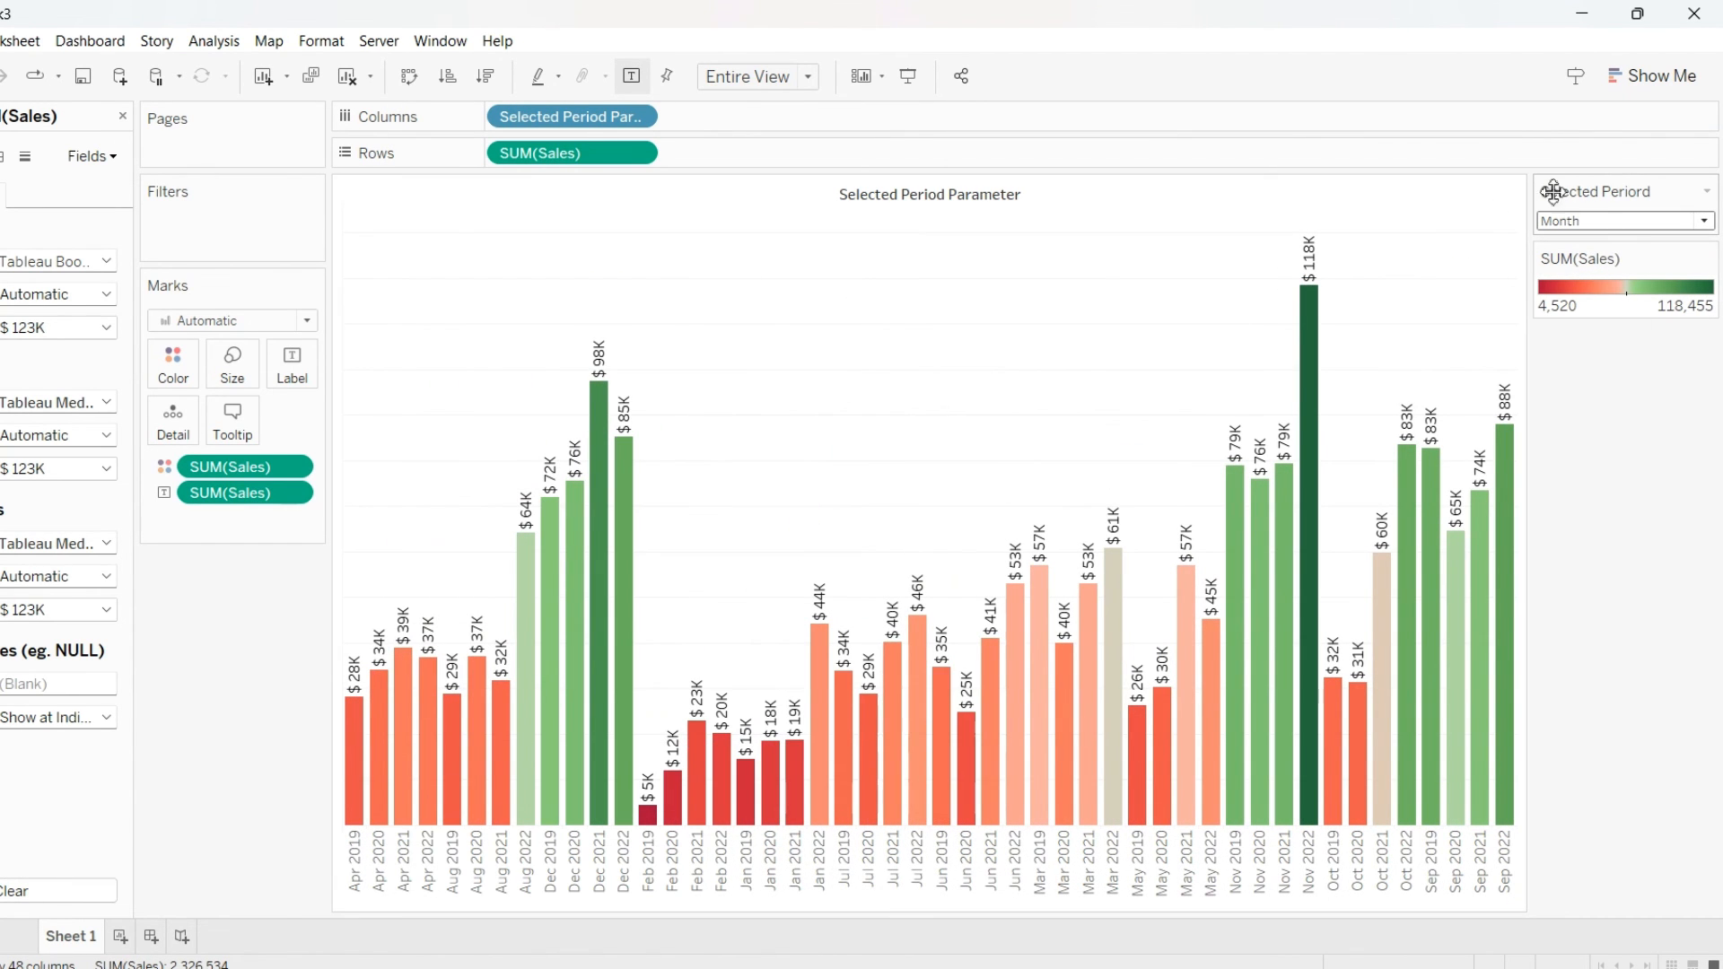
left_click(1603, 226)
left_click(1577, 280)
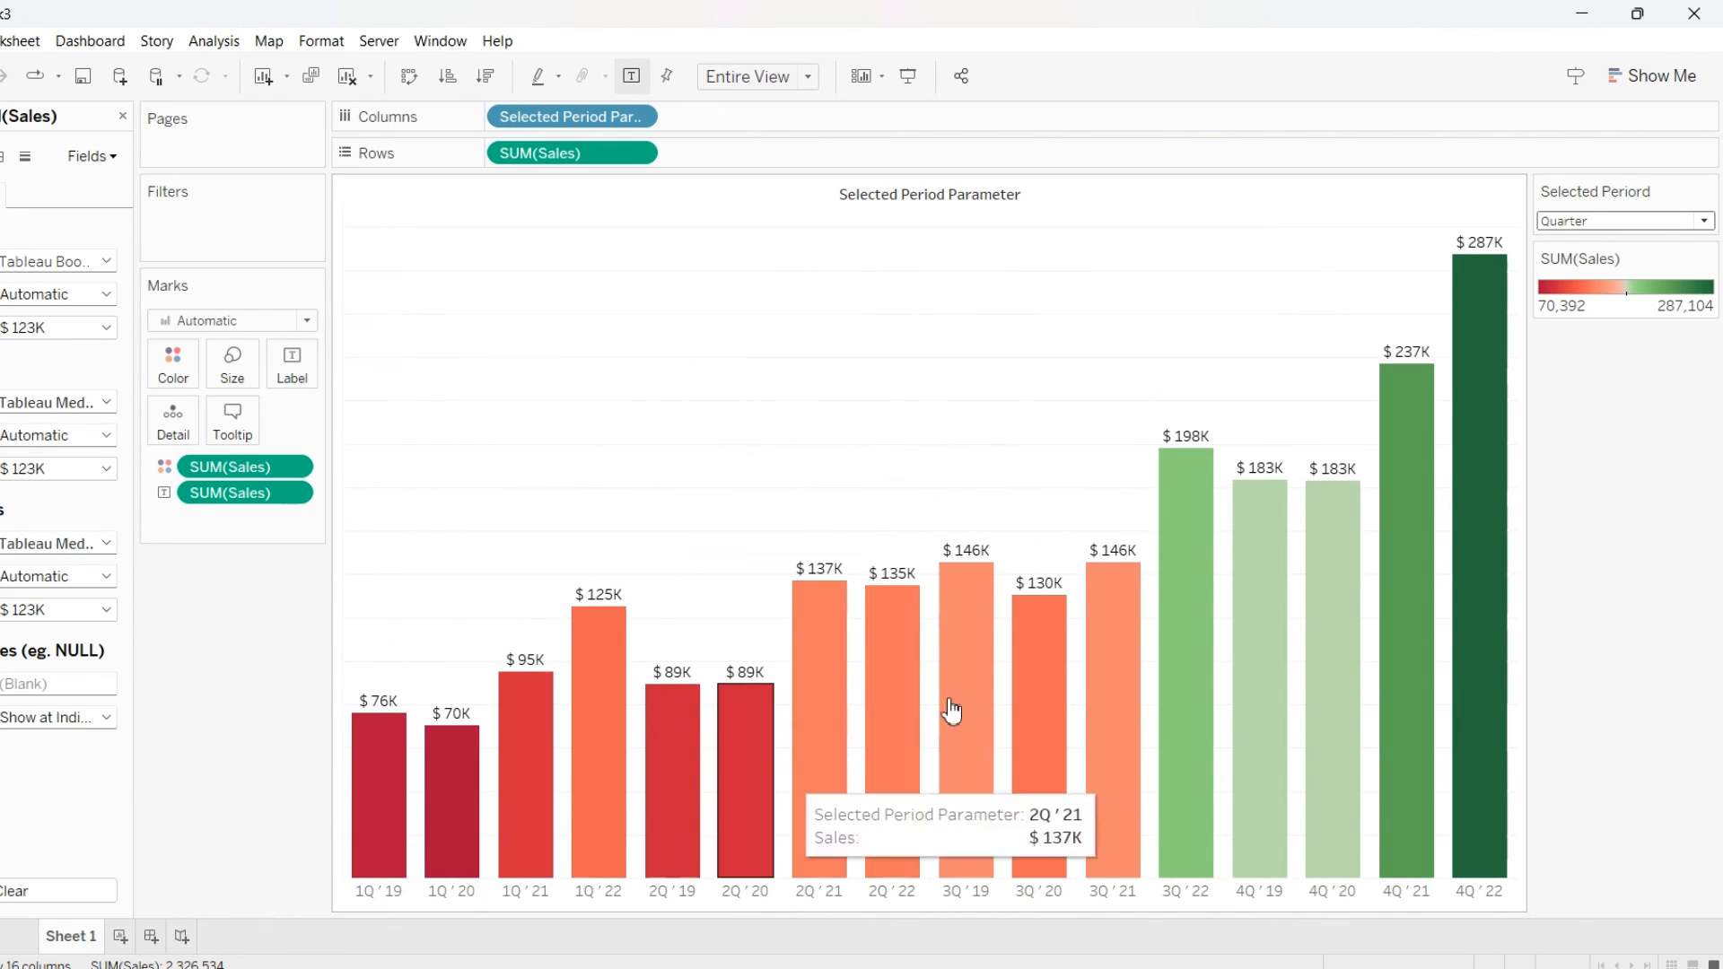
Switch the Selected Periord parameter to Year and close the Format pane
left_click(1595, 219)
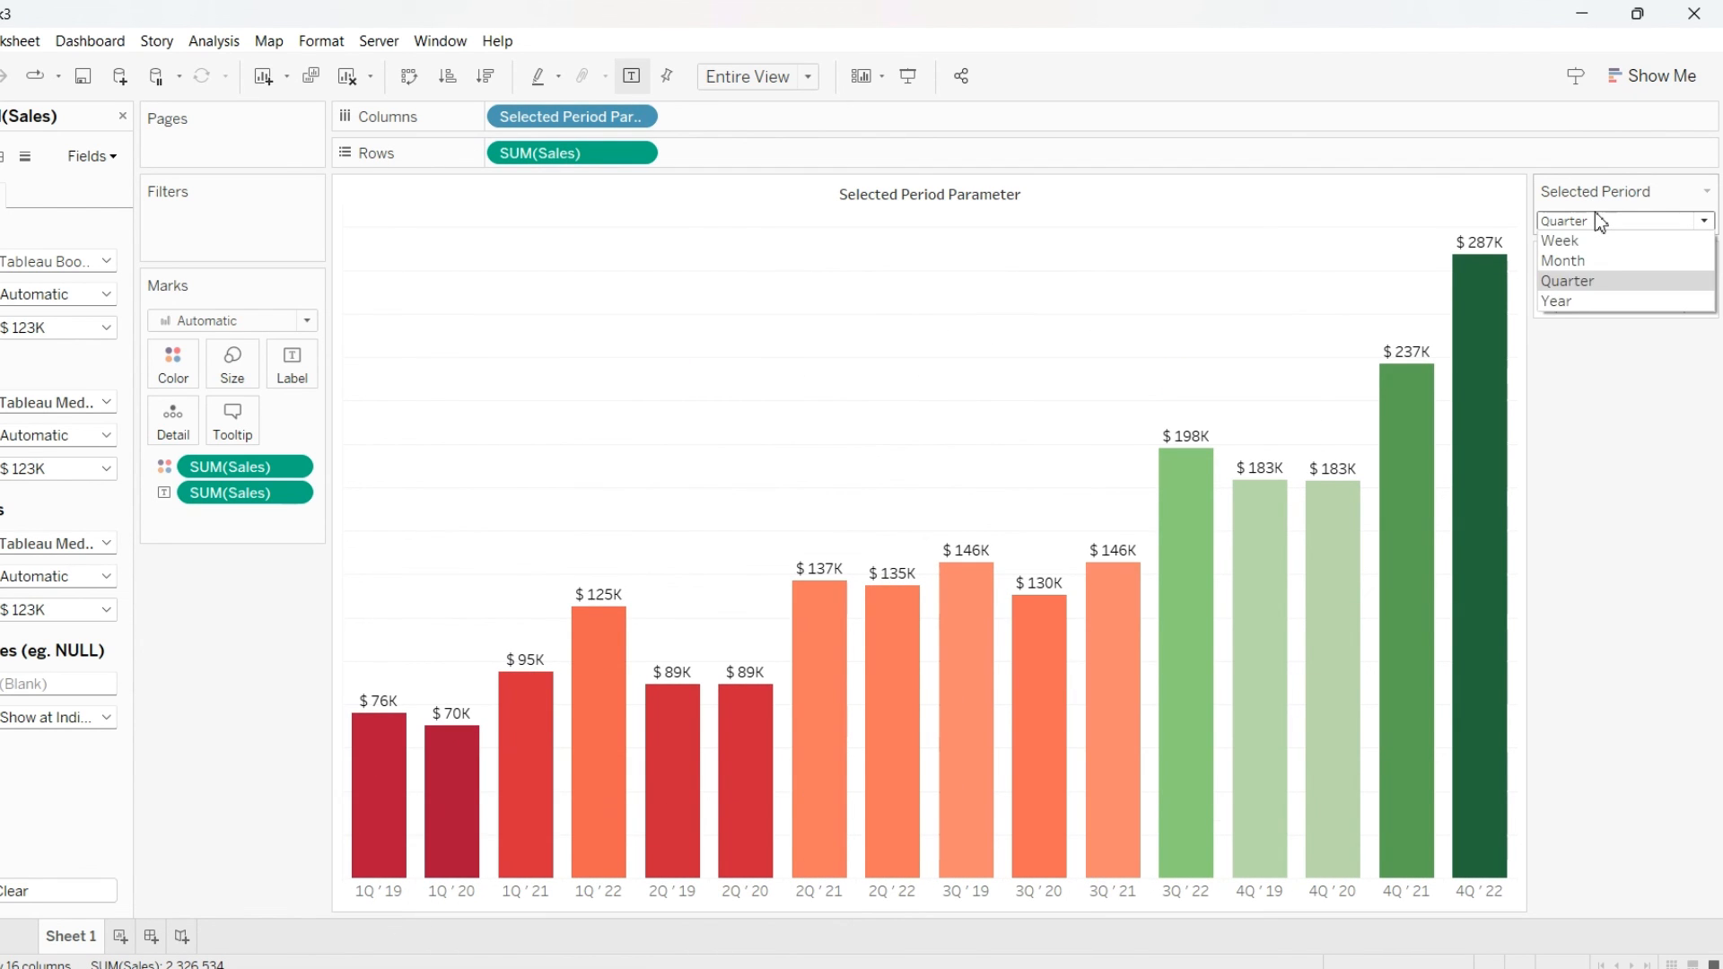
left_click(1566, 303)
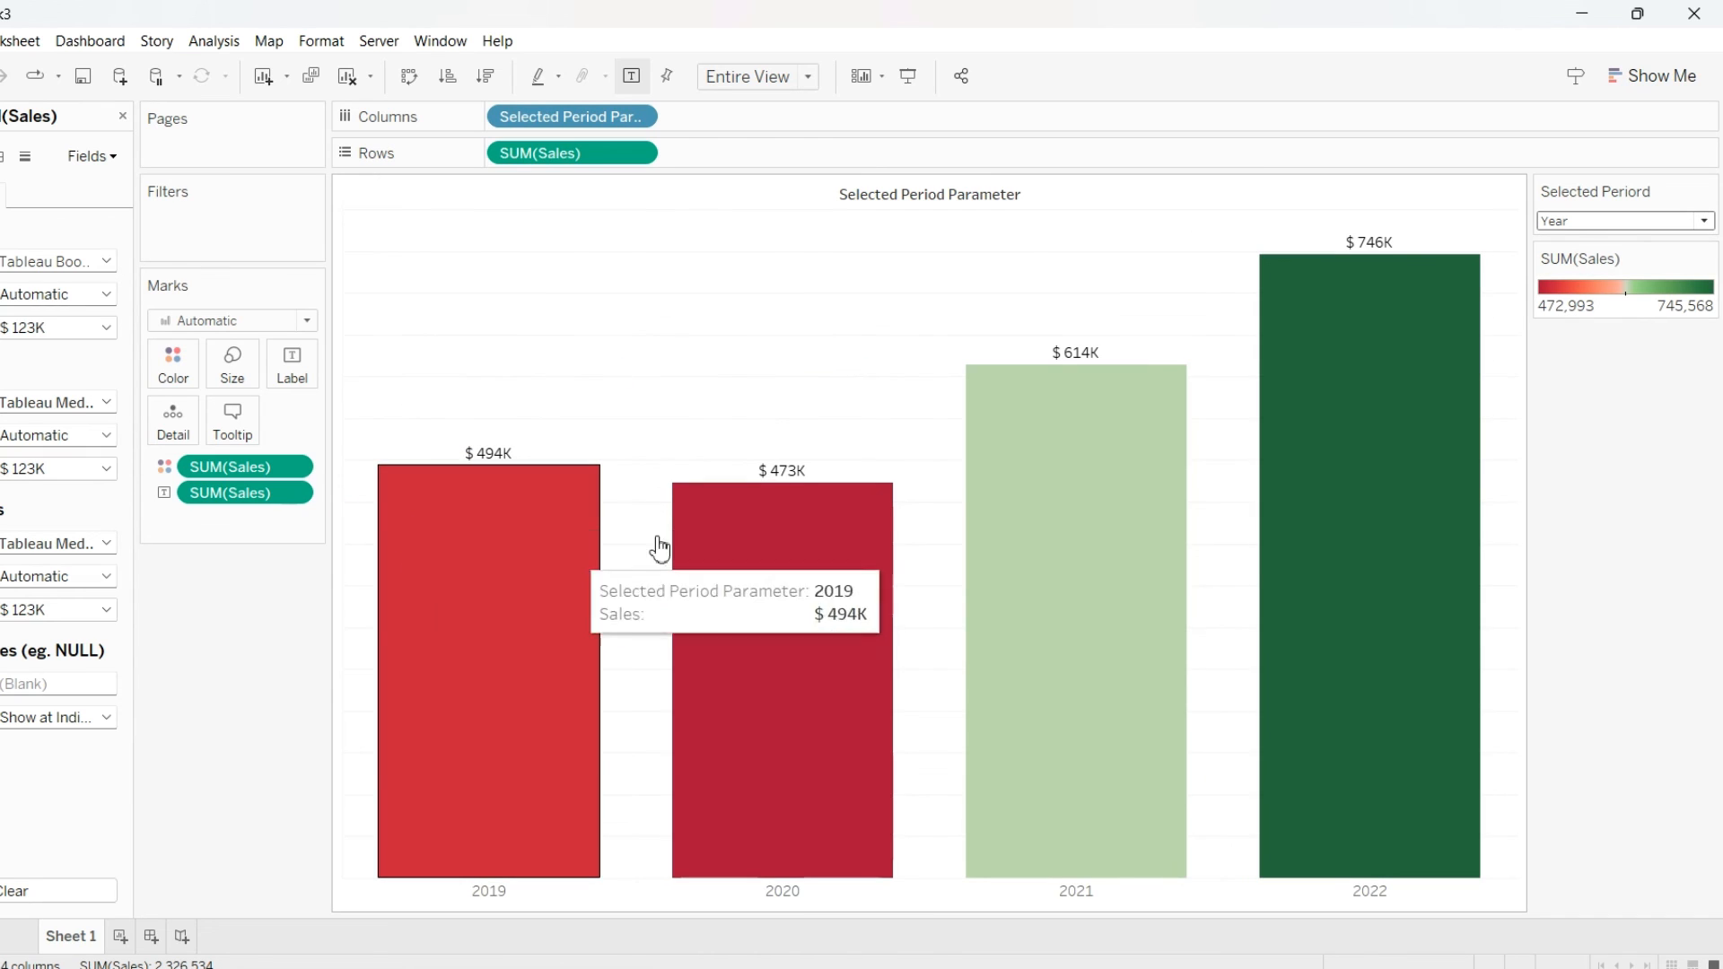
left_click(125, 117)
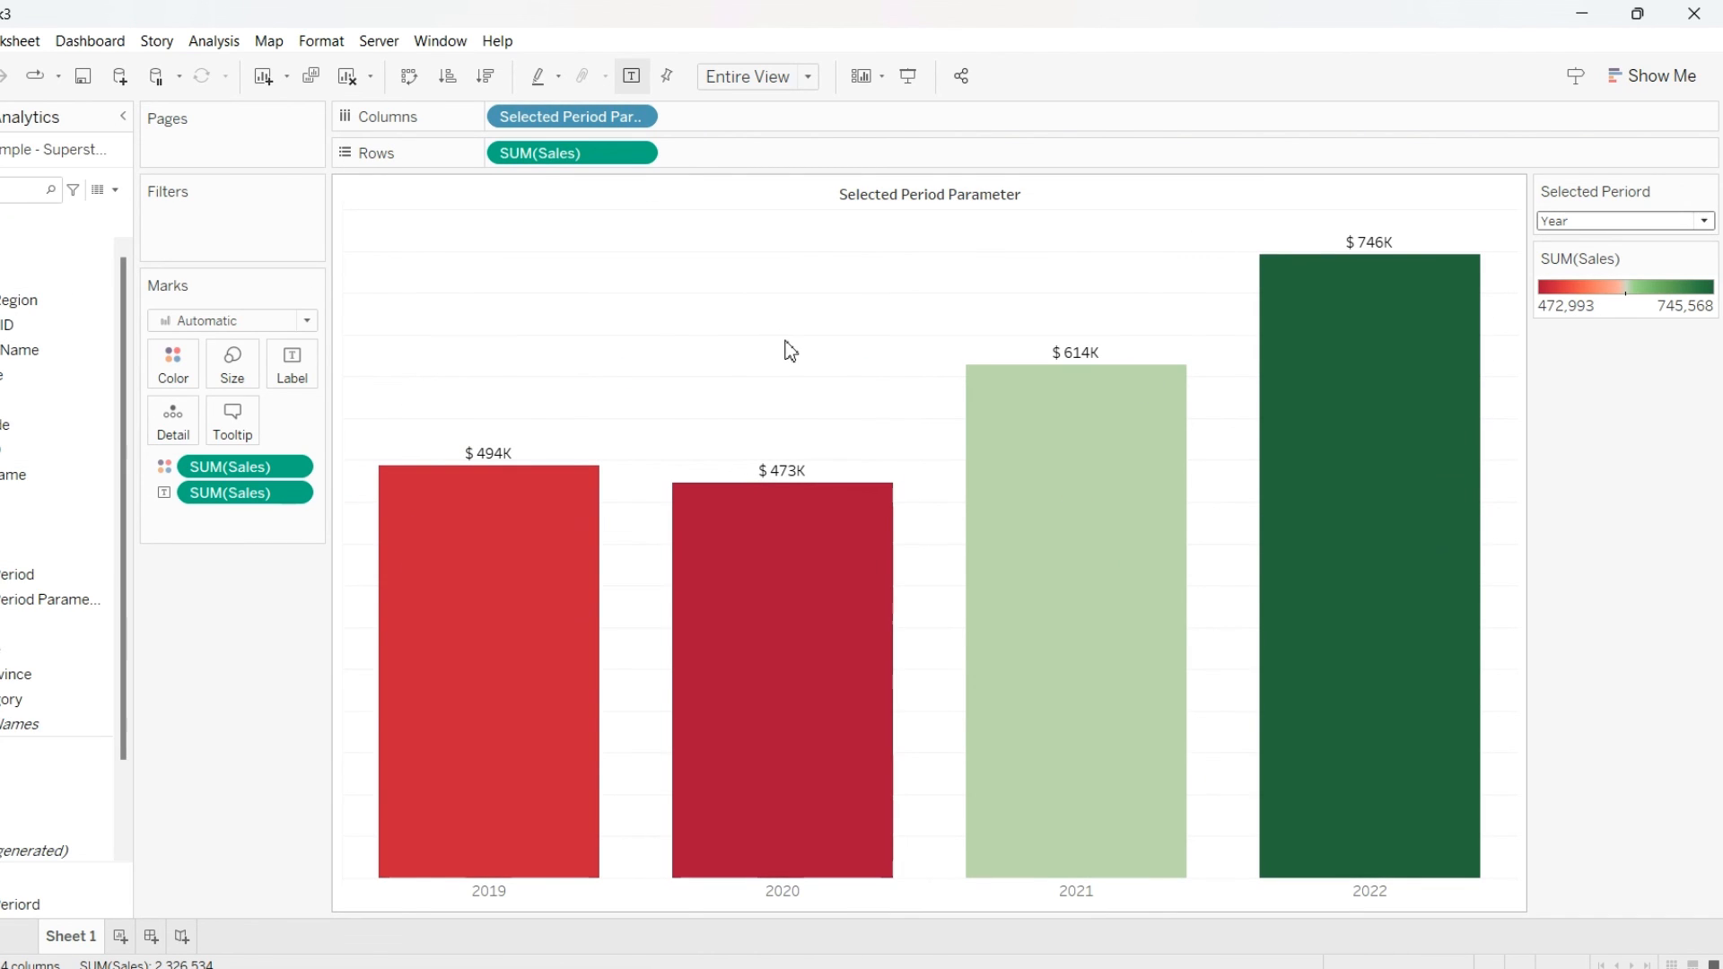